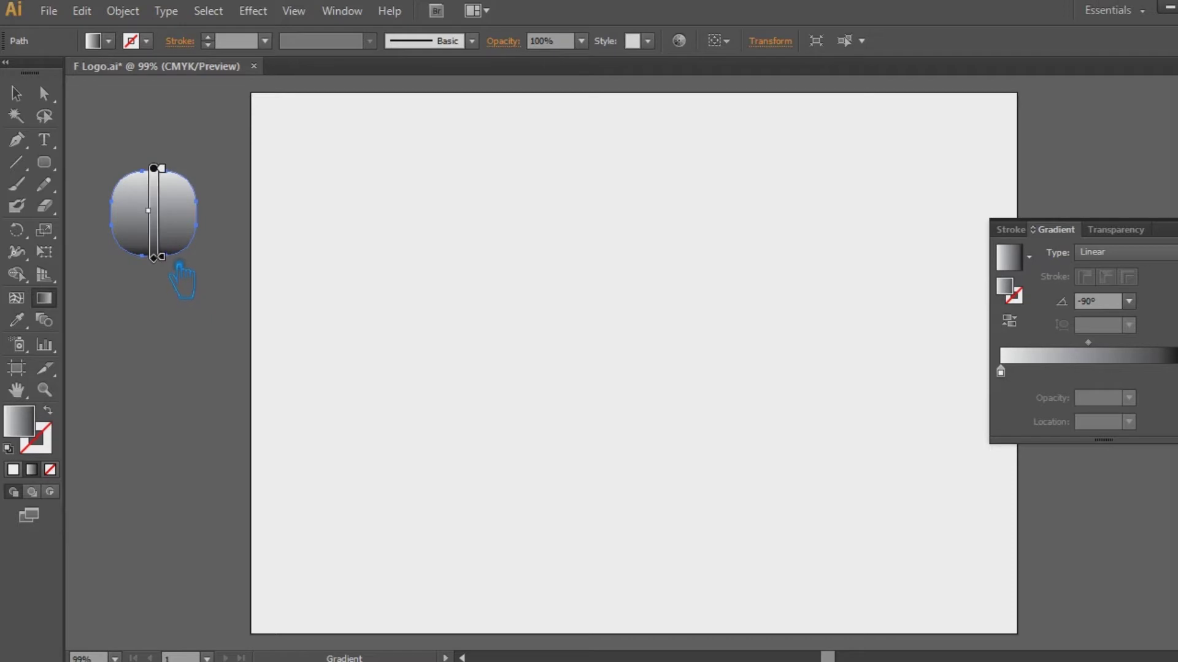
Step: Adjust the midpoint of the rounded square's vertical grayscale gradient
key(ctrl+z)
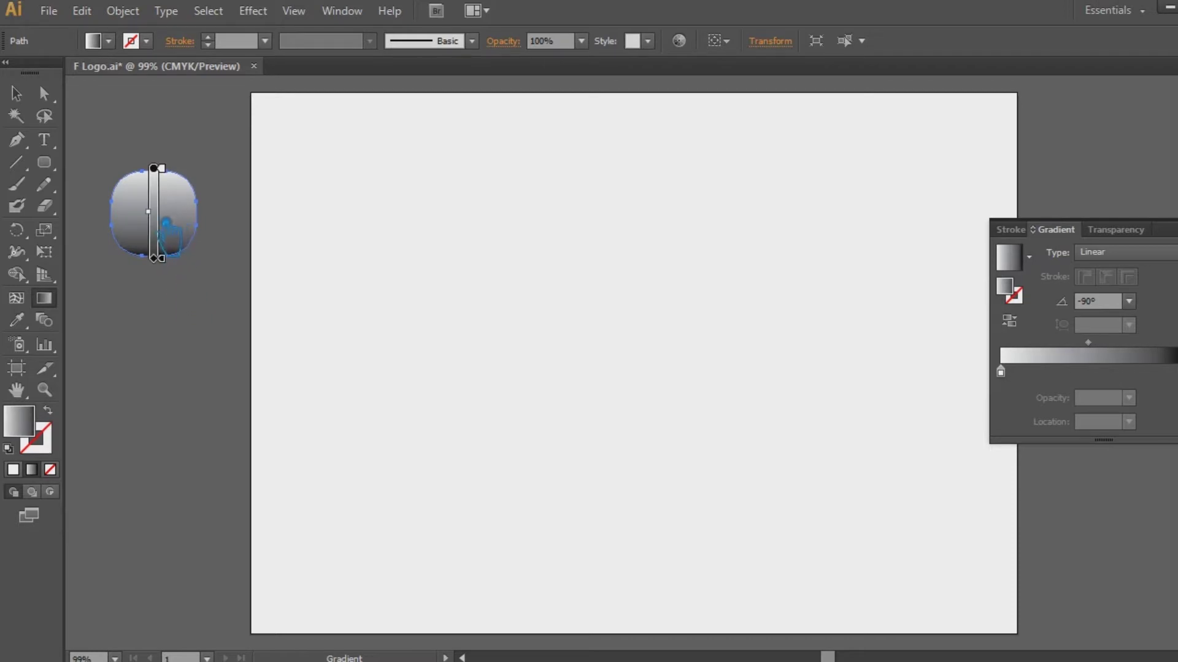
key(ctrl+shift+z)
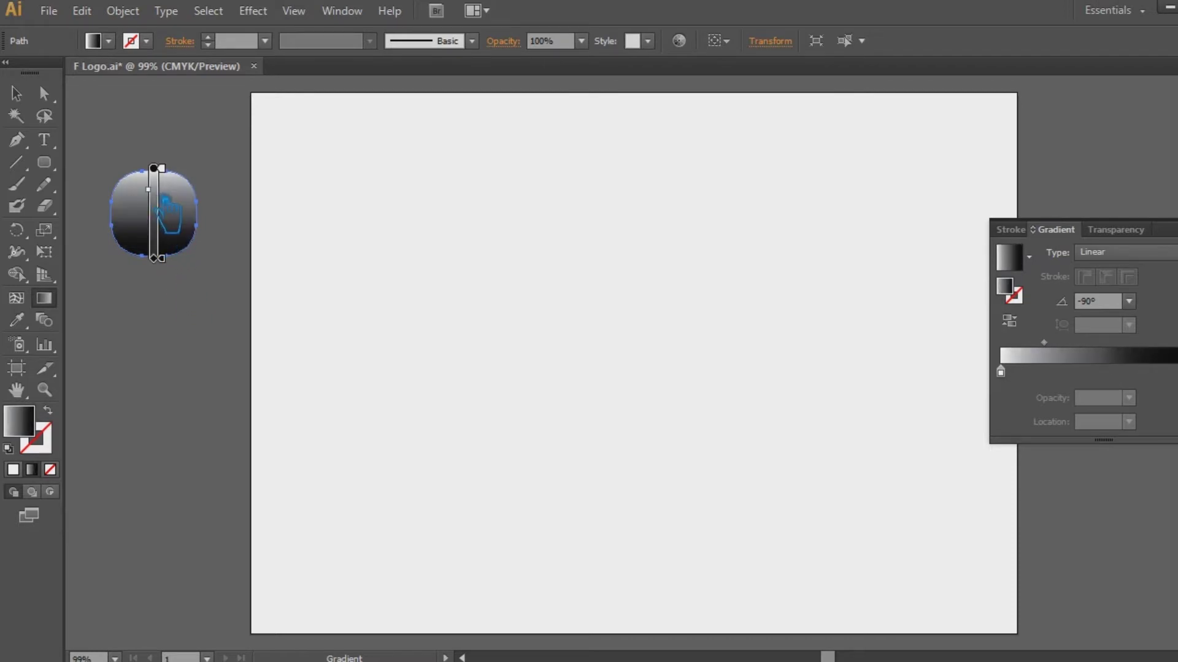
key(ctrl+z)
click(16, 93)
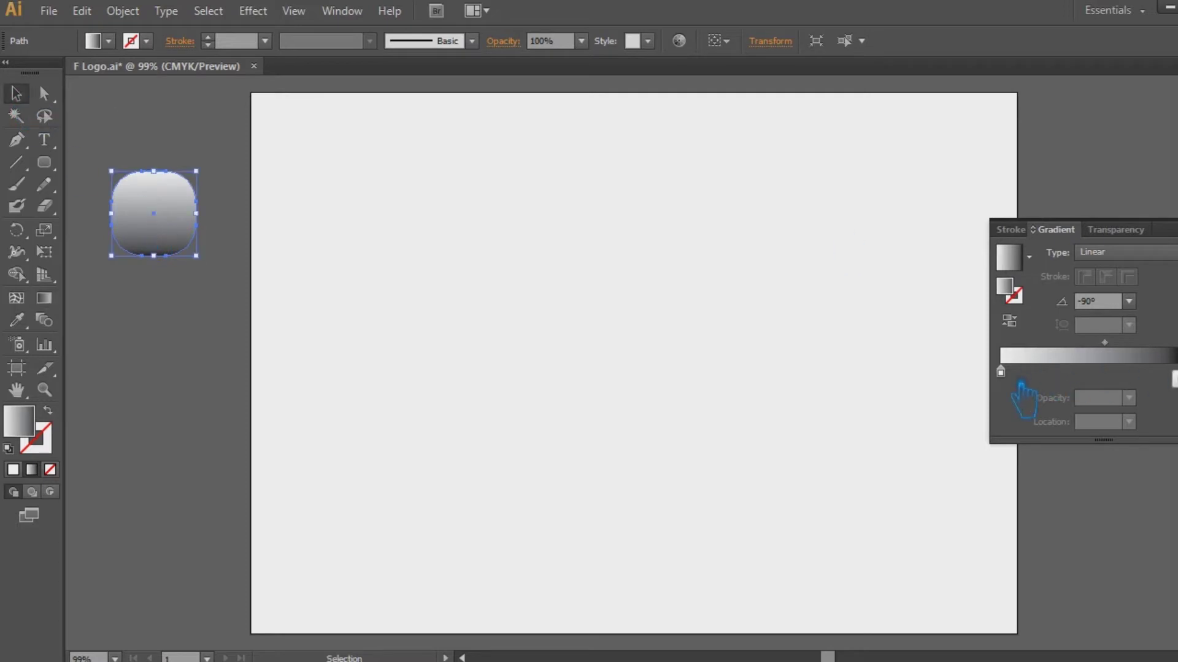
Step: Set the starting colour of the rounded square's gradient to lime green A6DD1D
double_click(1006, 287)
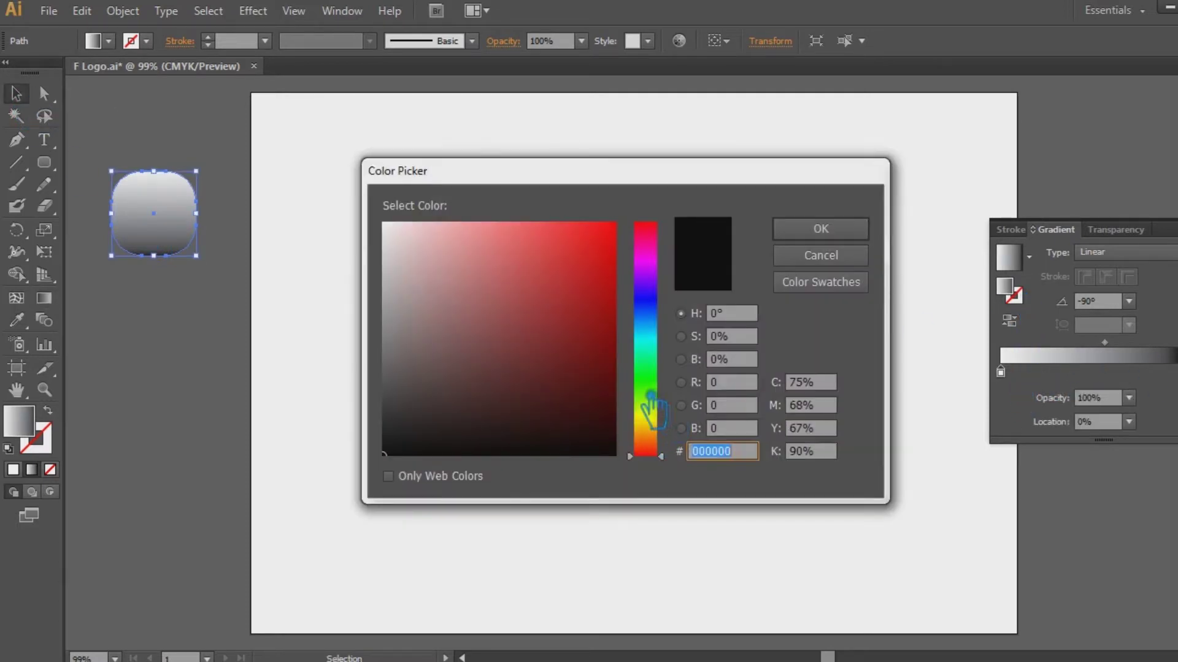
mouse_move(662, 417)
mouse_down()
mouse_move(657, 394)
mouse_move(657, 406)
mouse_up()
click(589, 295)
drag(589, 295, 585, 253)
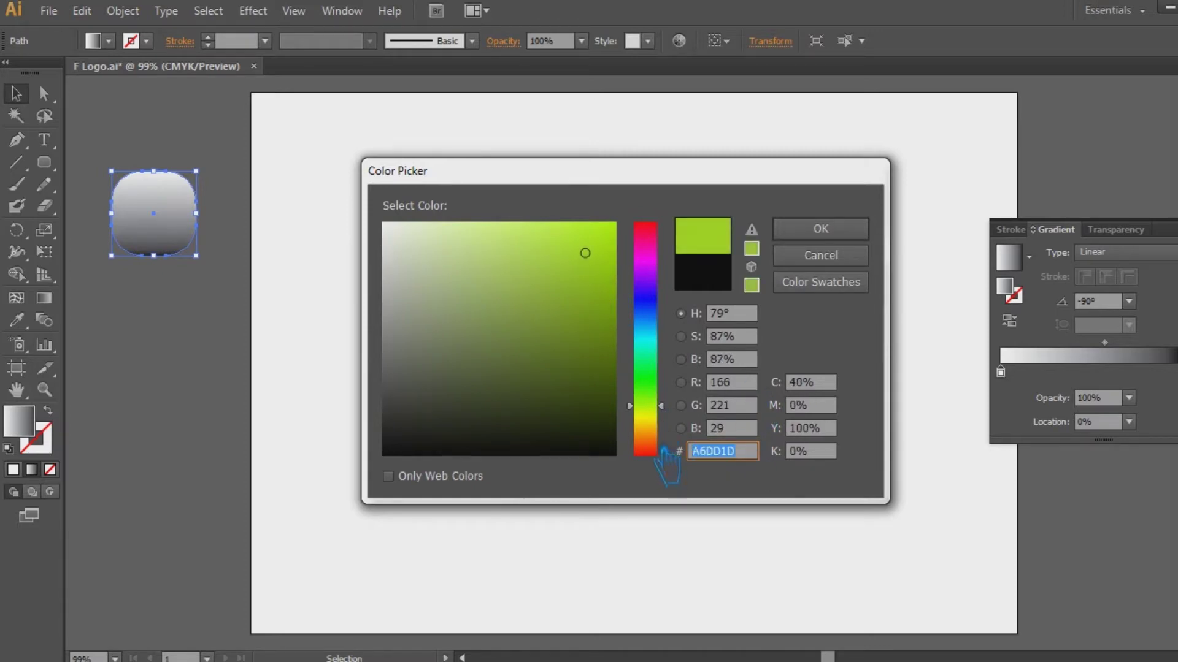
click(845, 229)
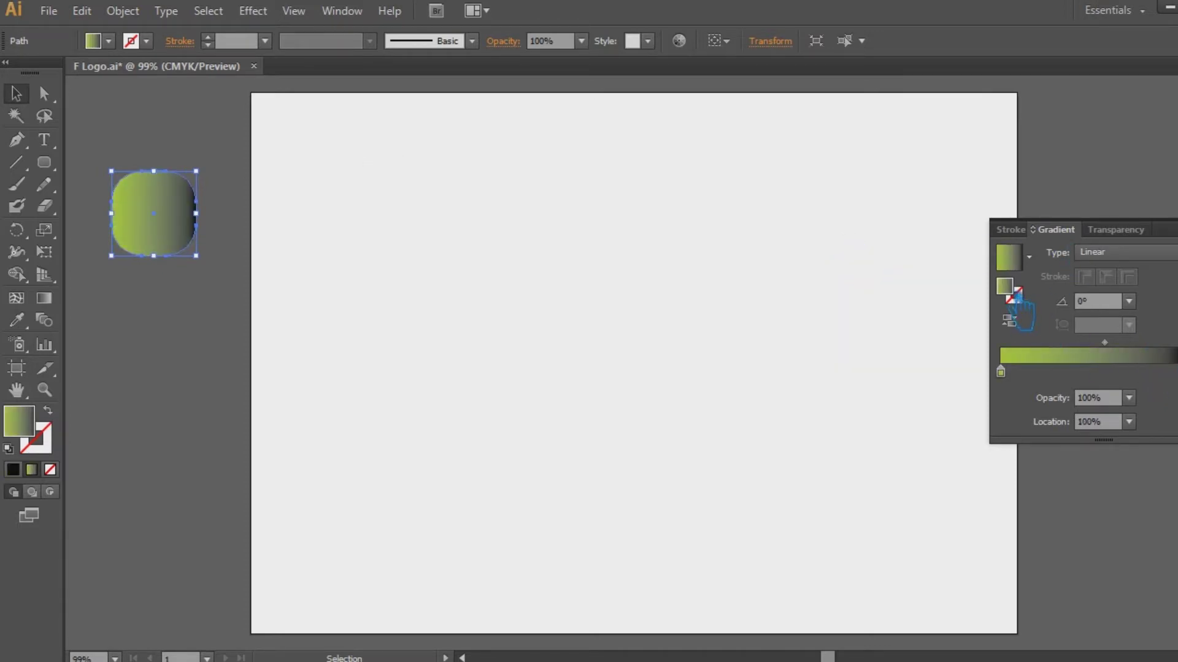
Step: Set the gradient's end colour to a dark olive shade of the same green
double_click(1017, 298)
click(756, 344)
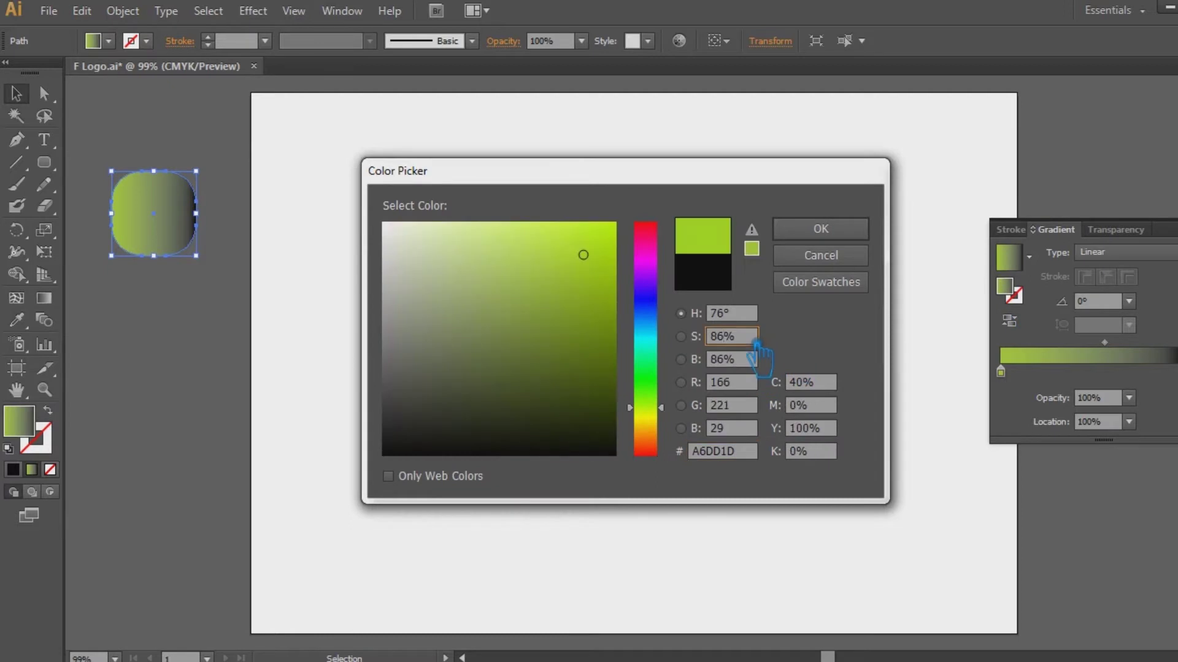
mouse_move(605, 261)
mouse_down()
mouse_move(608, 320)
mouse_move(590, 373)
mouse_up()
click(821, 229)
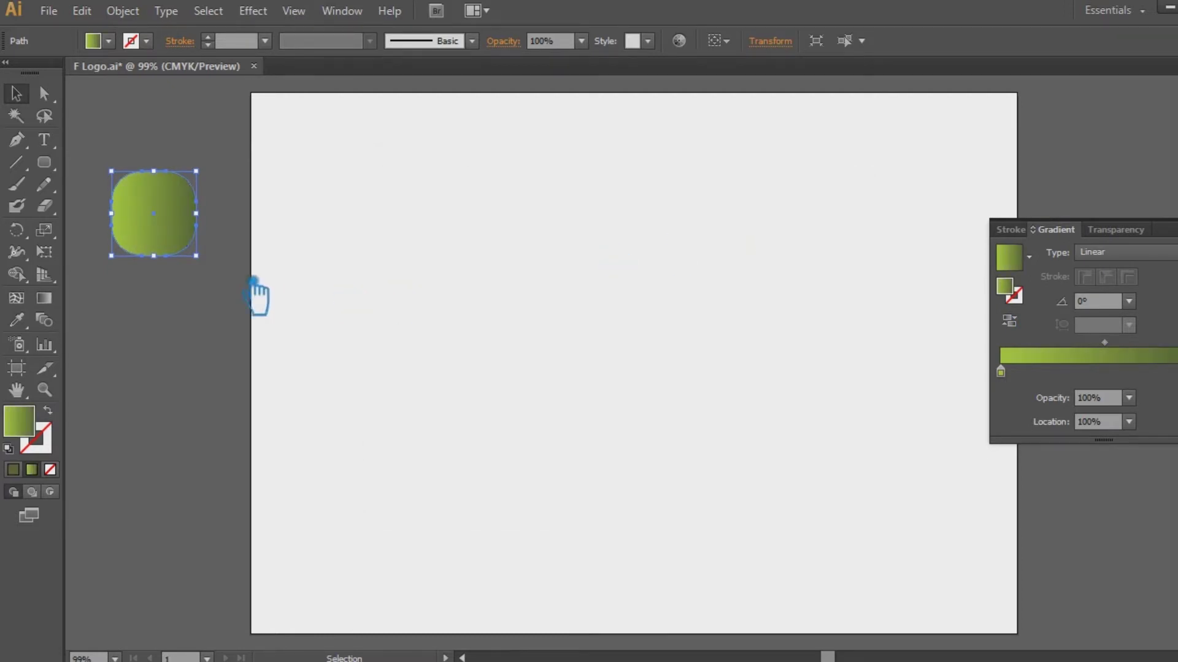
Step: Run the green gradient from top to bottom at -90° and set its midpoint location to 38.16%
click(54, 299)
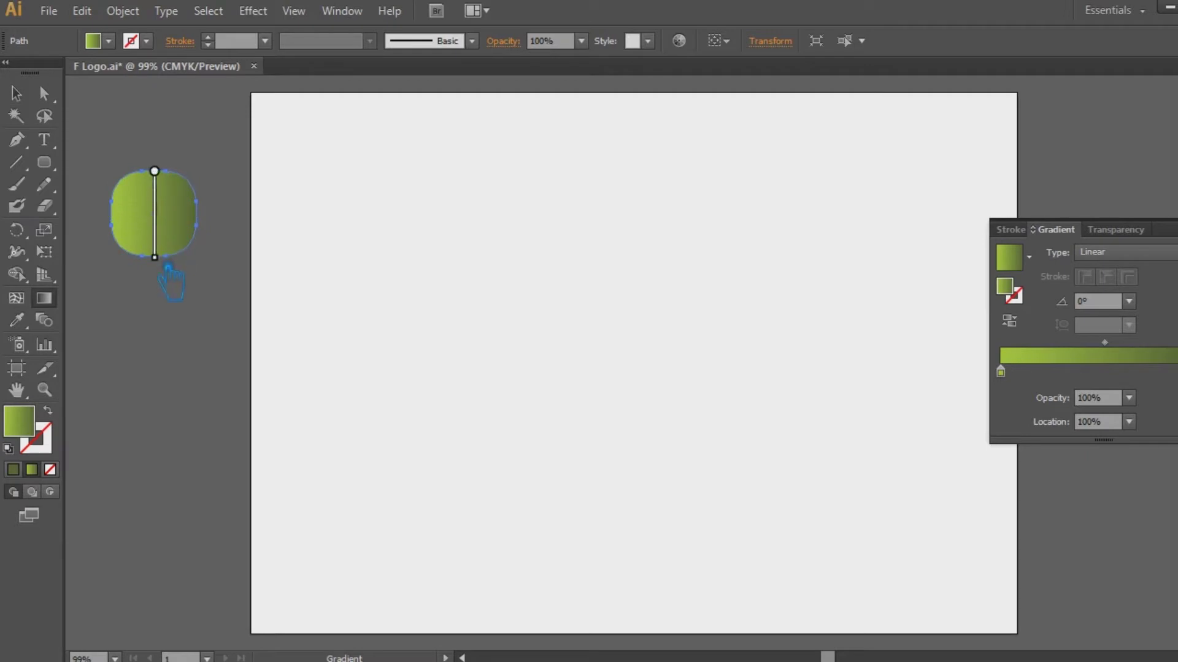
drag(167, 265, 171, 264)
mouse_move(165, 218)
mouse_down()
mouse_move(165, 230)
mouse_move(166, 219)
mouse_up()
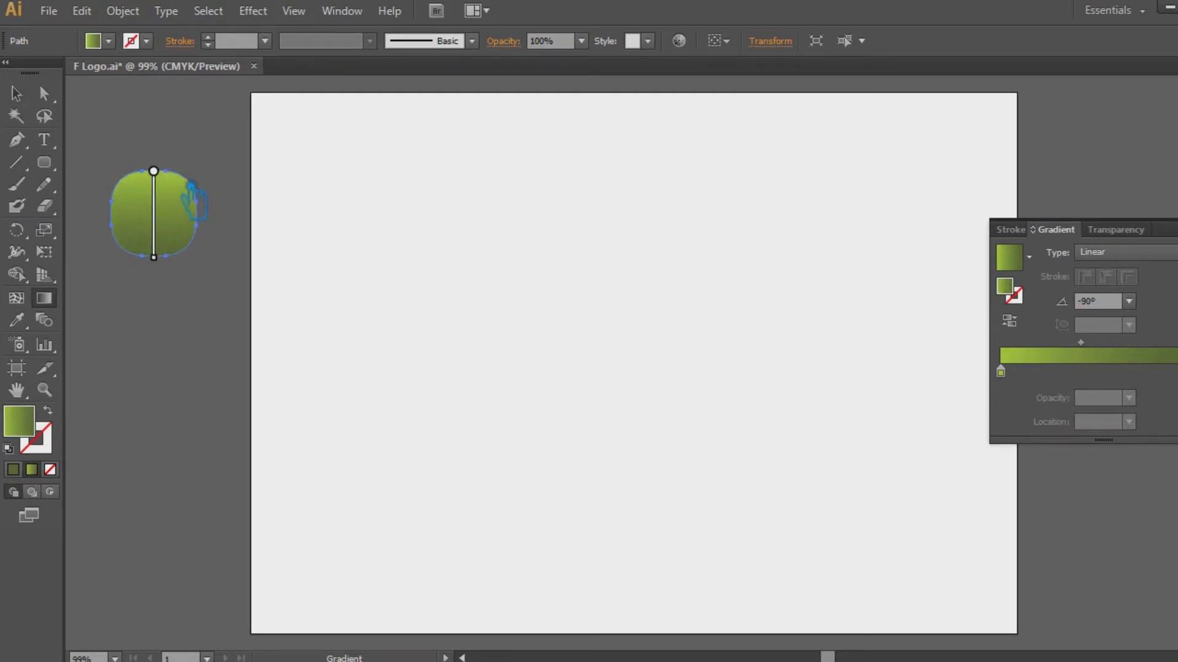
click(1177, 372)
drag(1096, 349, 1091, 348)
click(17, 94)
click(475, 241)
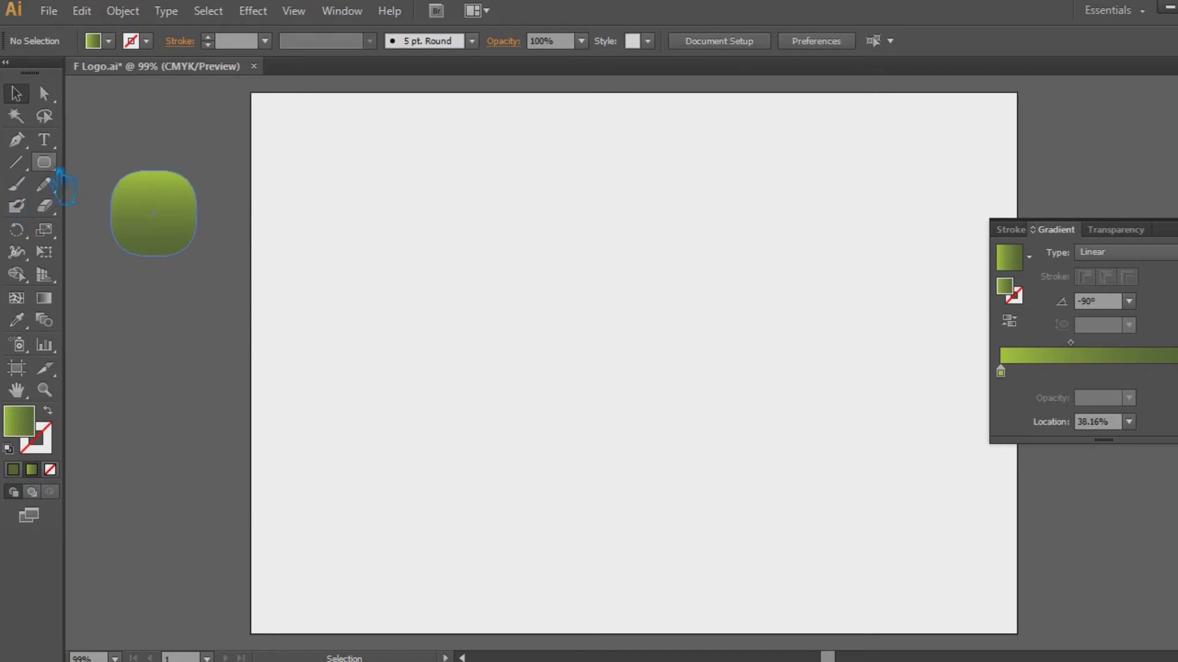
Step: Draw a tall, narrow rounded rectangle in the upper left part of the artboard as the F's stem
drag(45, 163, 104, 183)
drag(422, 200, 452, 341)
click(16, 94)
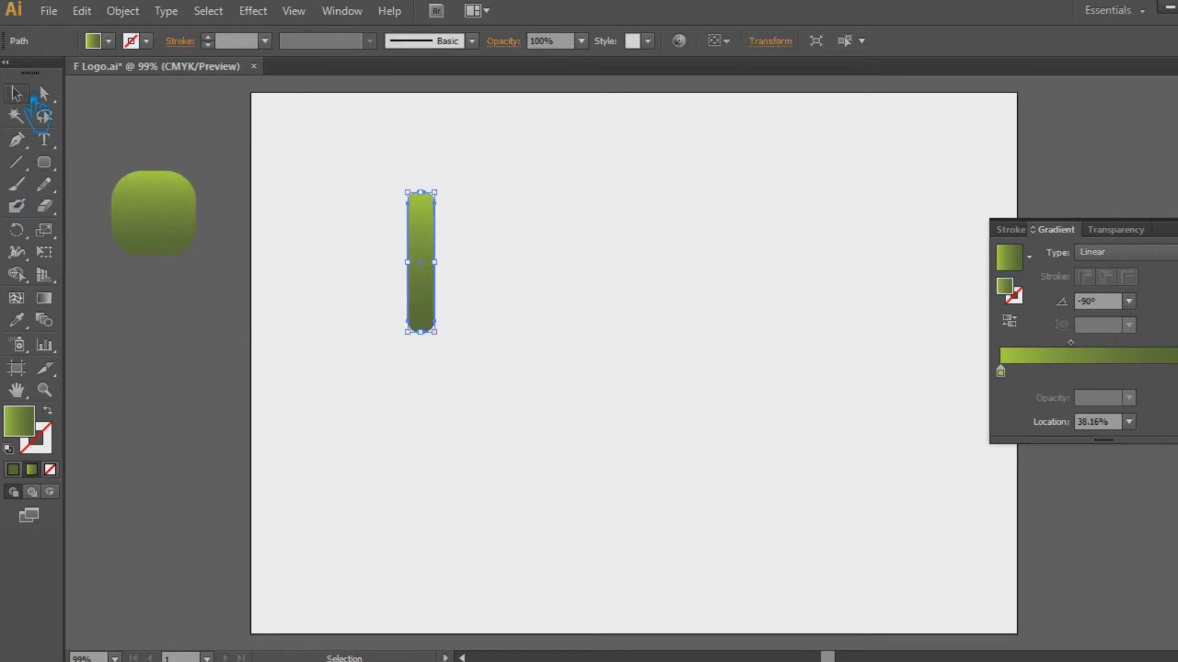
click(564, 313)
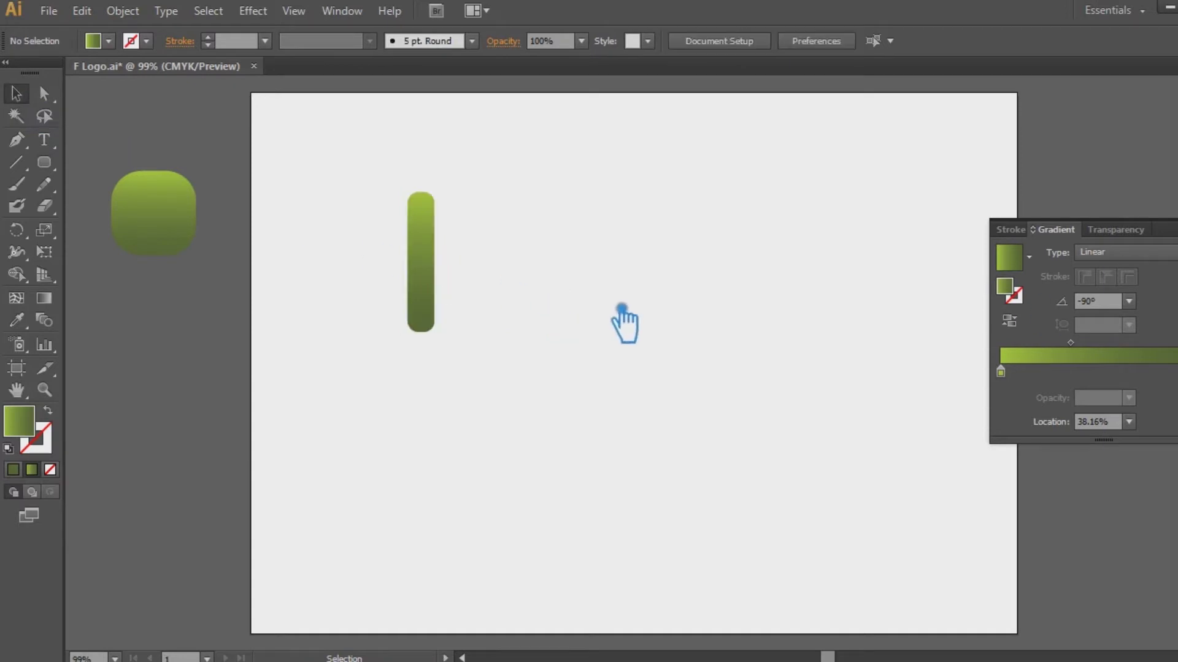
Step: Copy the stem in place, rotate the copy to horizontal and align it with the stem's upper left corner
click(433, 292)
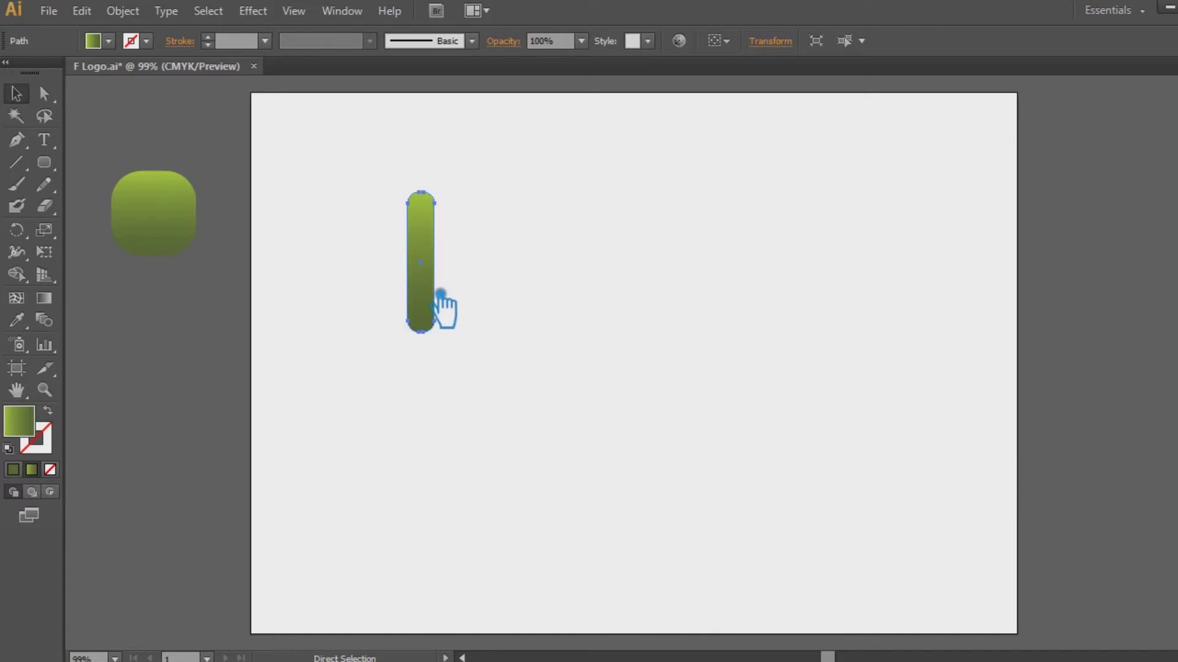
key(ctrl+c)
key(ctrl+f)
drag(453, 189, 373, 258)
click(580, 254)
drag(464, 260, 452, 225)
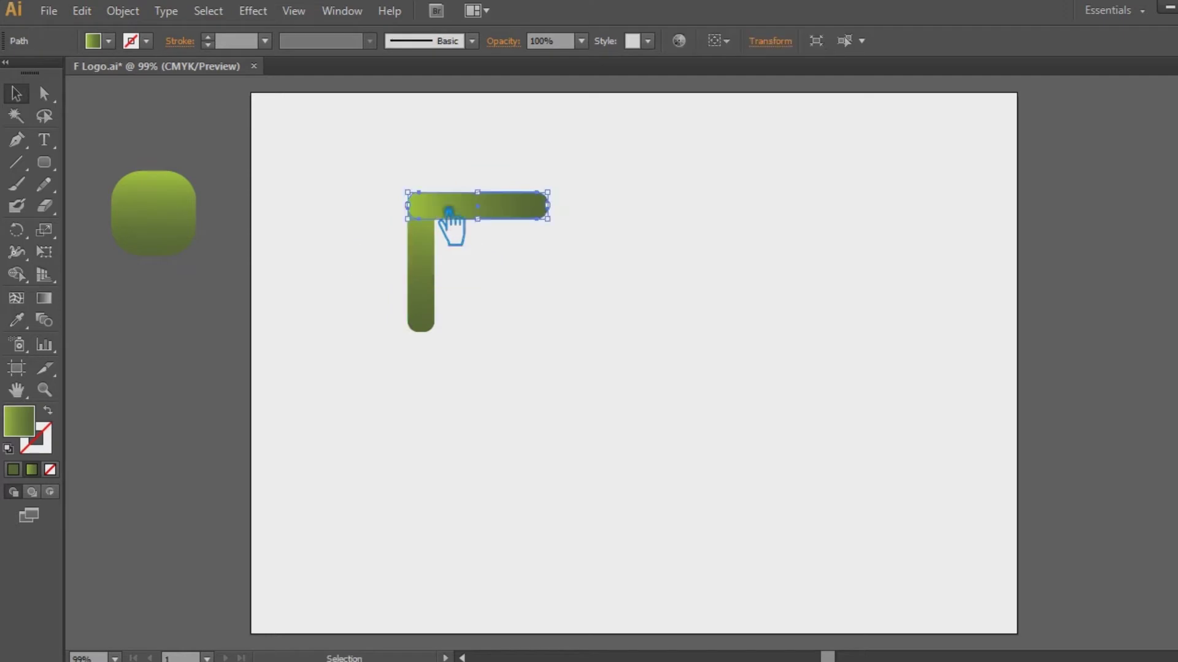
Step: Shorten the F's top arm by moving in the anchor points at its right end
drag(560, 215, 527, 184)
click(561, 222)
click(614, 245)
key(a)
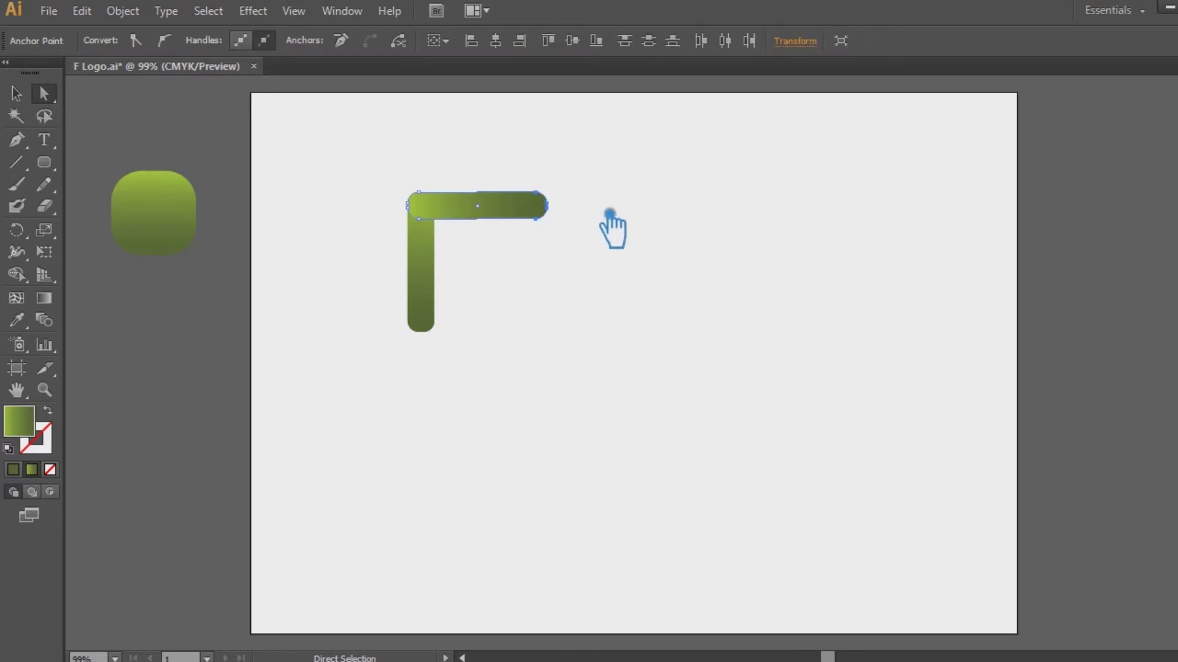
click(16, 93)
click(613, 233)
click(457, 212)
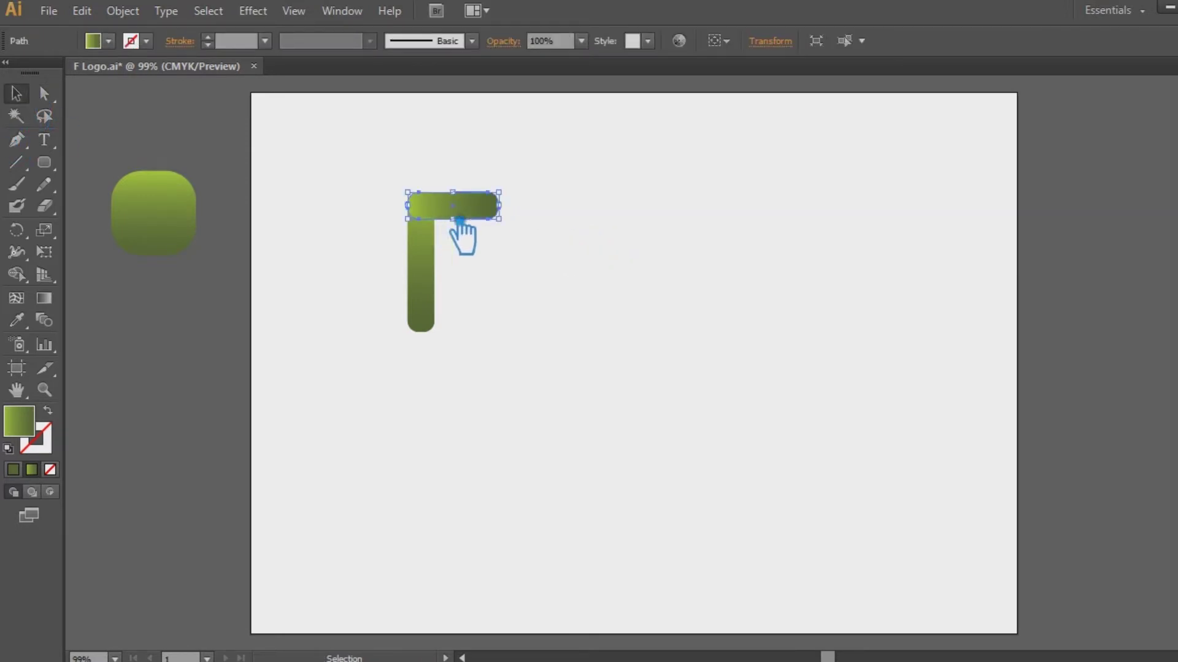
Step: Duplicate the top arm down to the middle of the stem and make the copy shorter than the top arm
click(551, 234)
drag(465, 216, 465, 279)
key(a)
drag(526, 312, 488, 245)
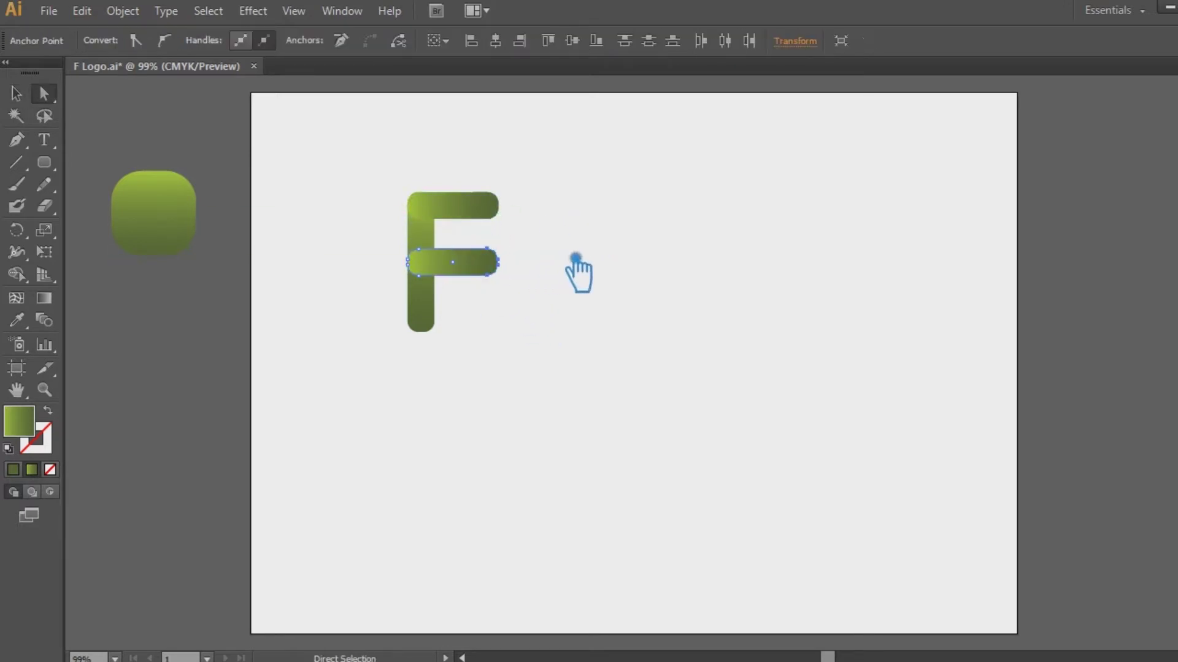
click(27, 98)
click(546, 337)
Step: Unite the stem and both arms into a single F shape with Pathfinder
drag(522, 362, 367, 162)
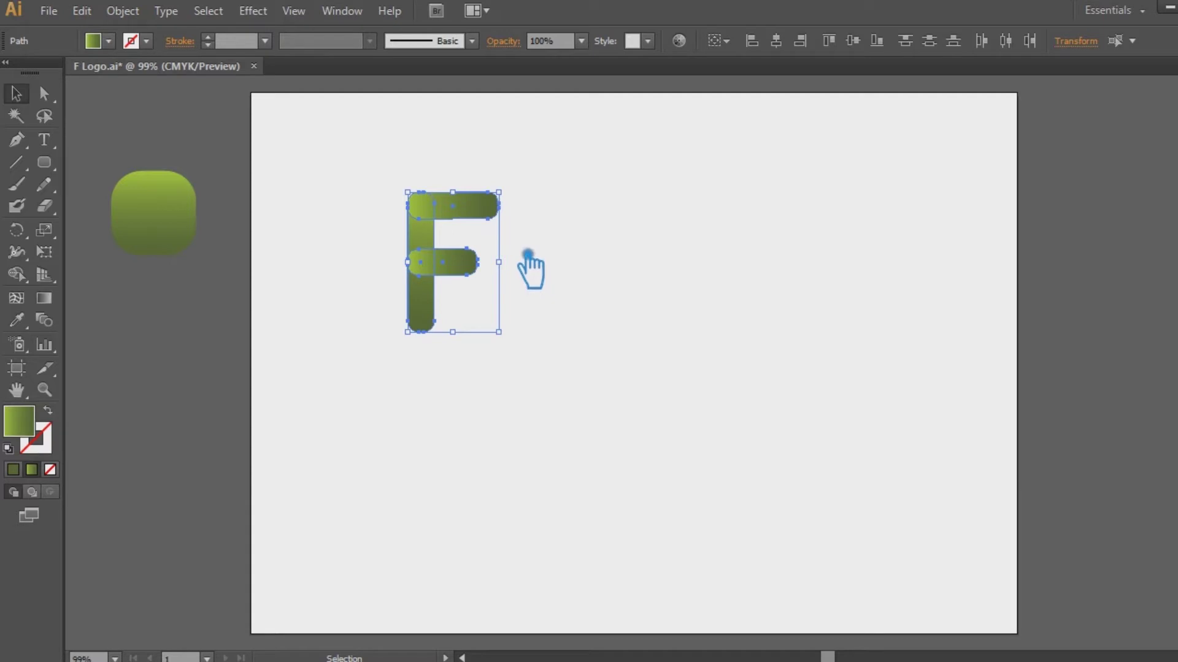
key(ctrl+shift+F9)
click(1021, 486)
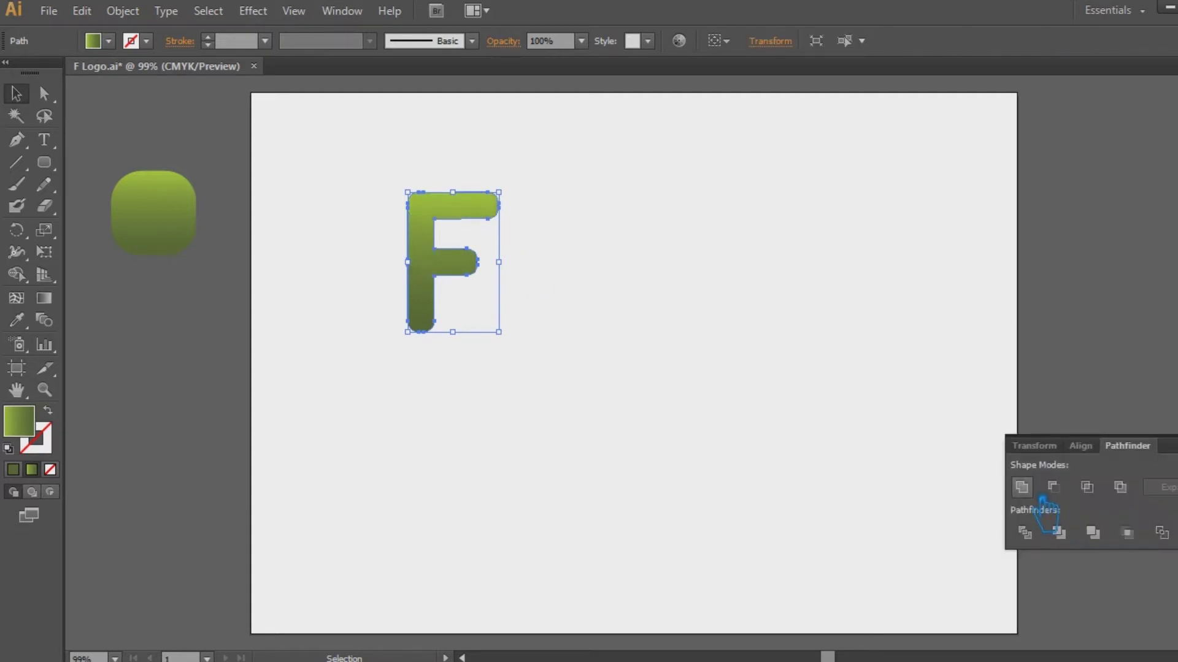
key(ctrl+shift+F9)
Step: Swap the F's fill and stroke so the green gradient applies only to its outline
click(849, 415)
click(463, 270)
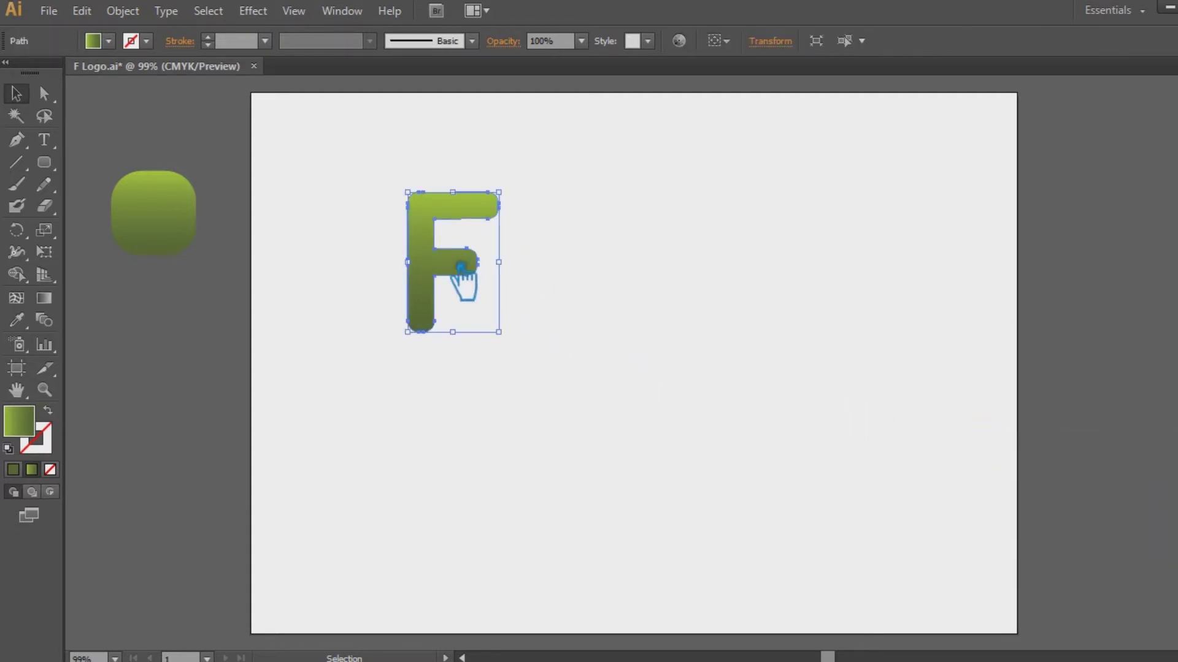
click(62, 419)
Step: Enlarge the F outline proportionally and move it to the right half of the artboard
drag(520, 344, 775, 571)
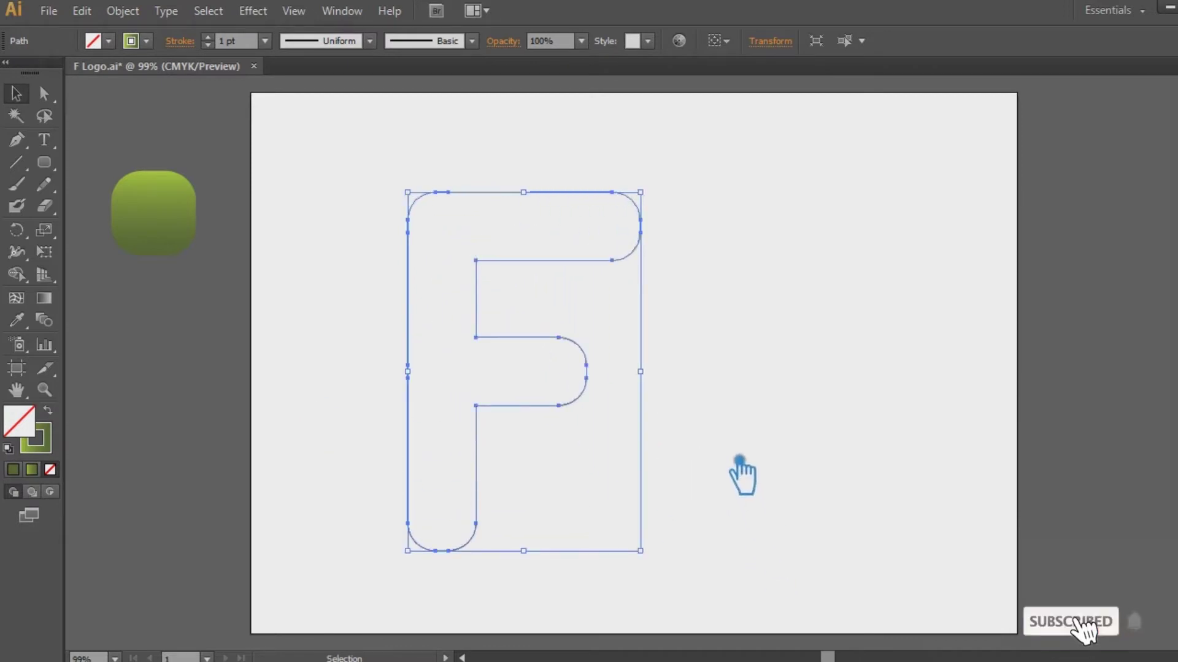
drag(496, 406, 769, 385)
click(941, 447)
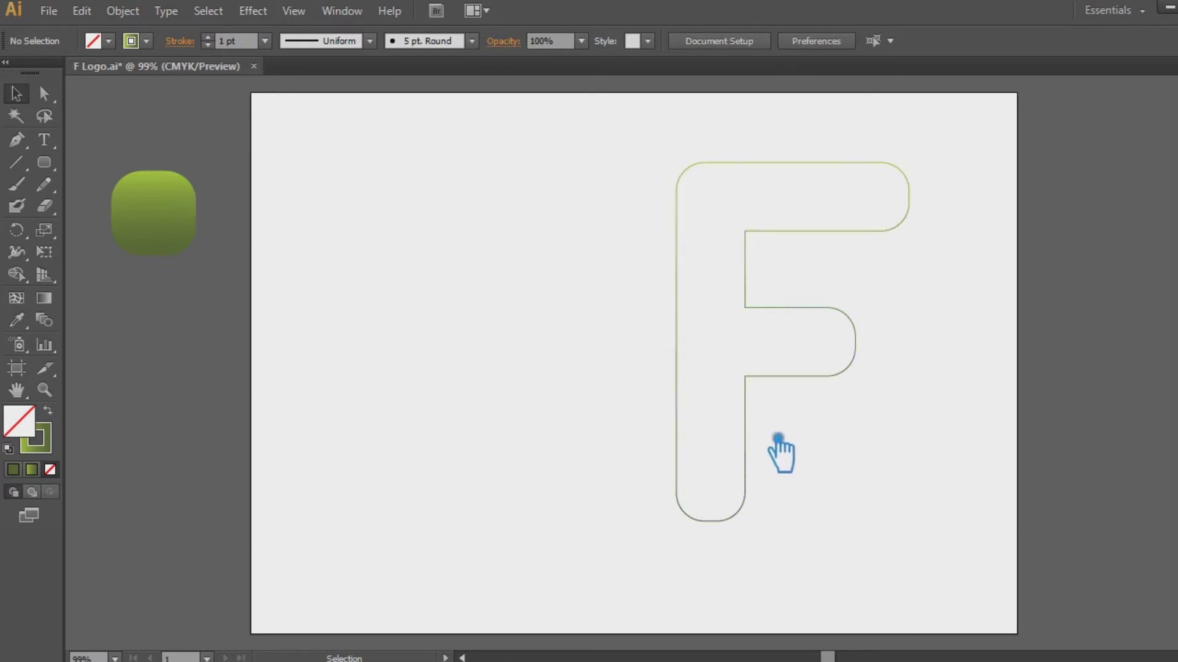
click(792, 377)
click(529, 396)
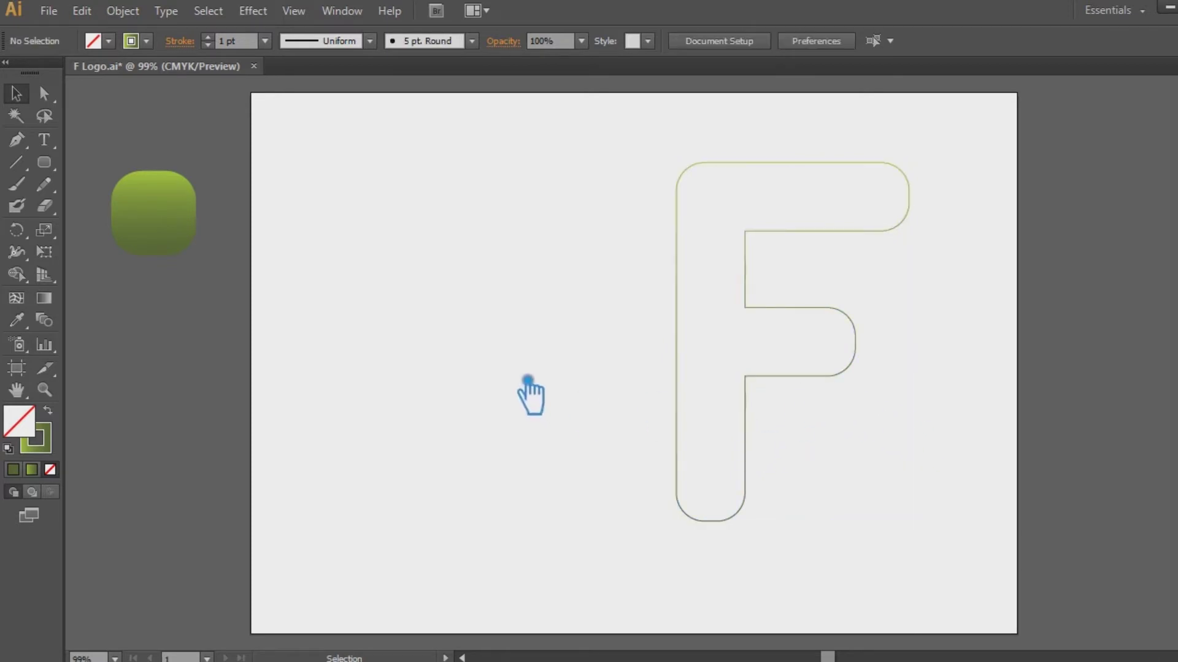
Step: Add anchor points low on the left edge of the F's stem and delete one to open the outline
click(790, 314)
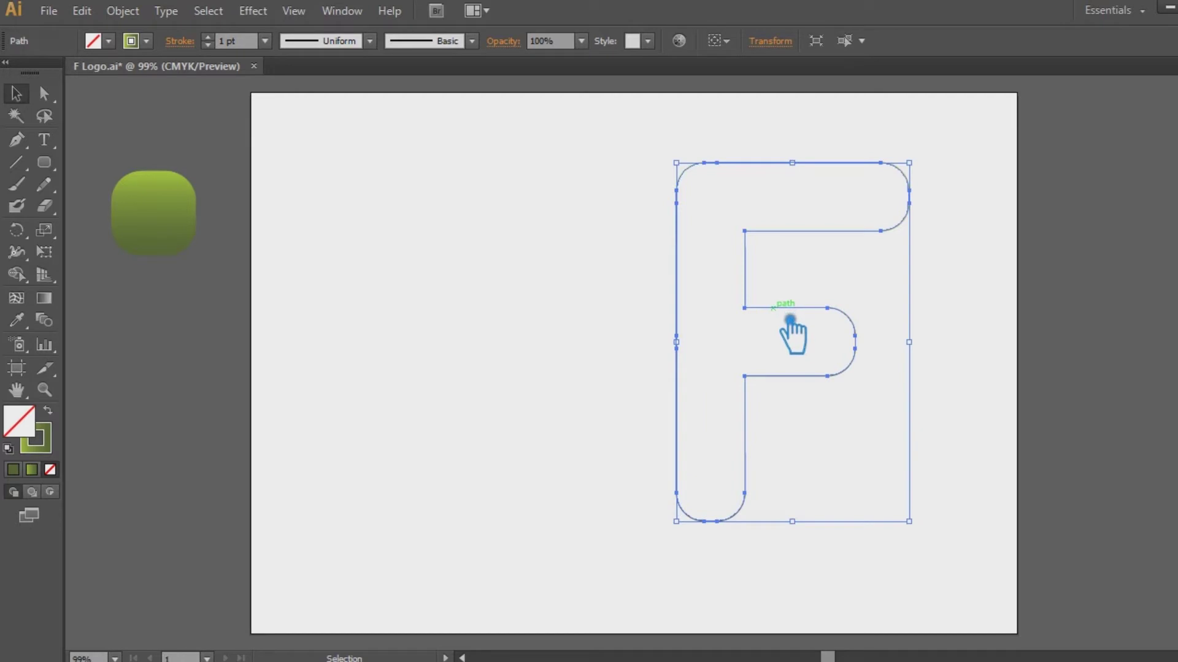
key(p)
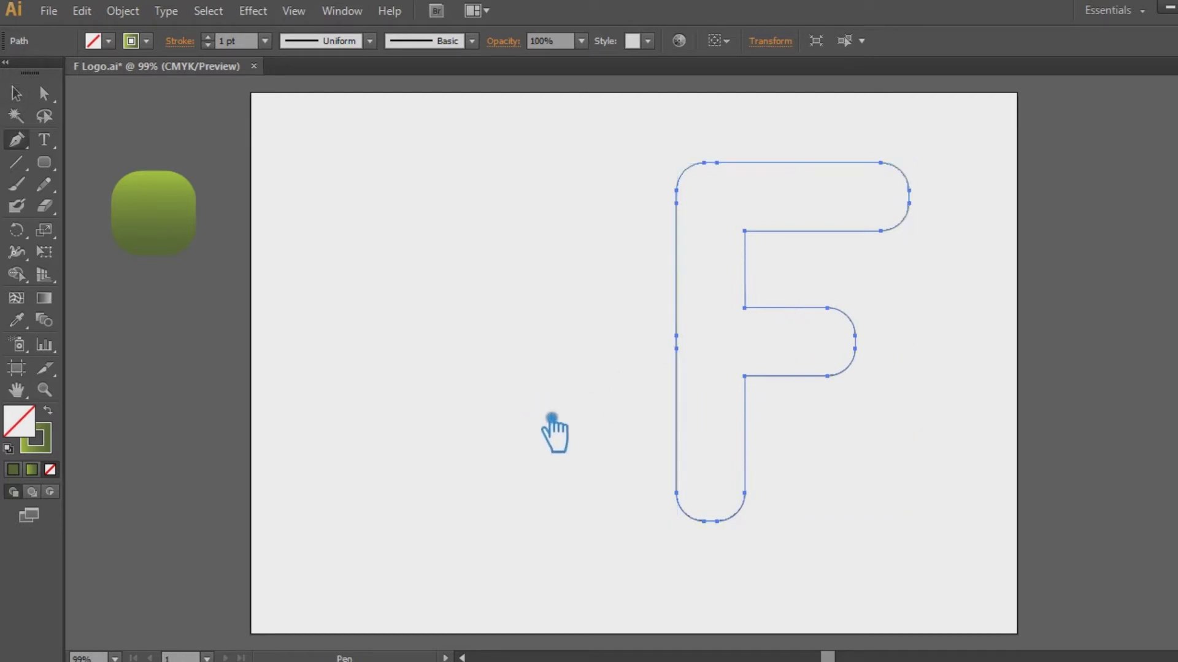
click(676, 466)
key(a)
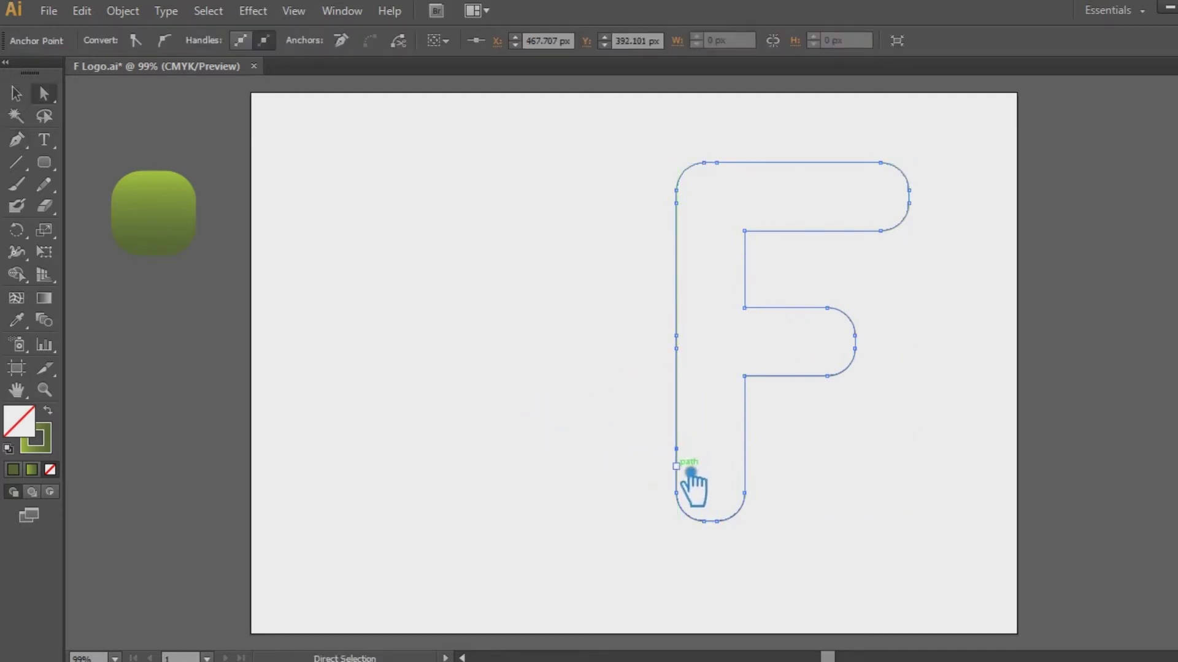
key(Delete)
click(677, 449)
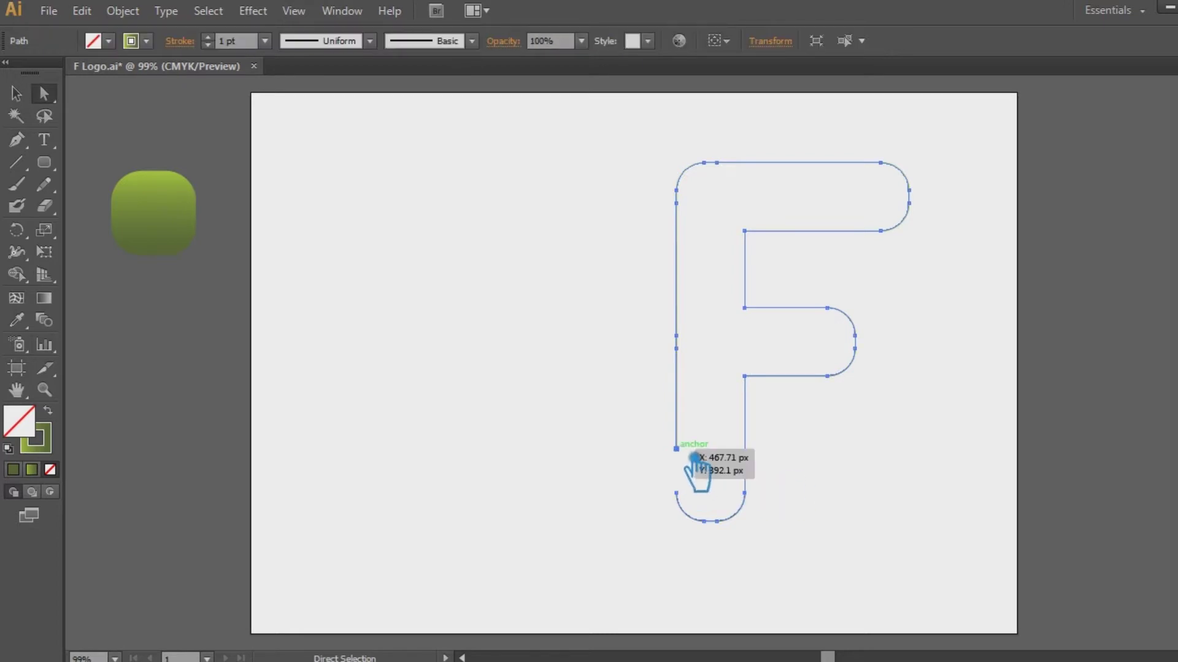
click(912, 479)
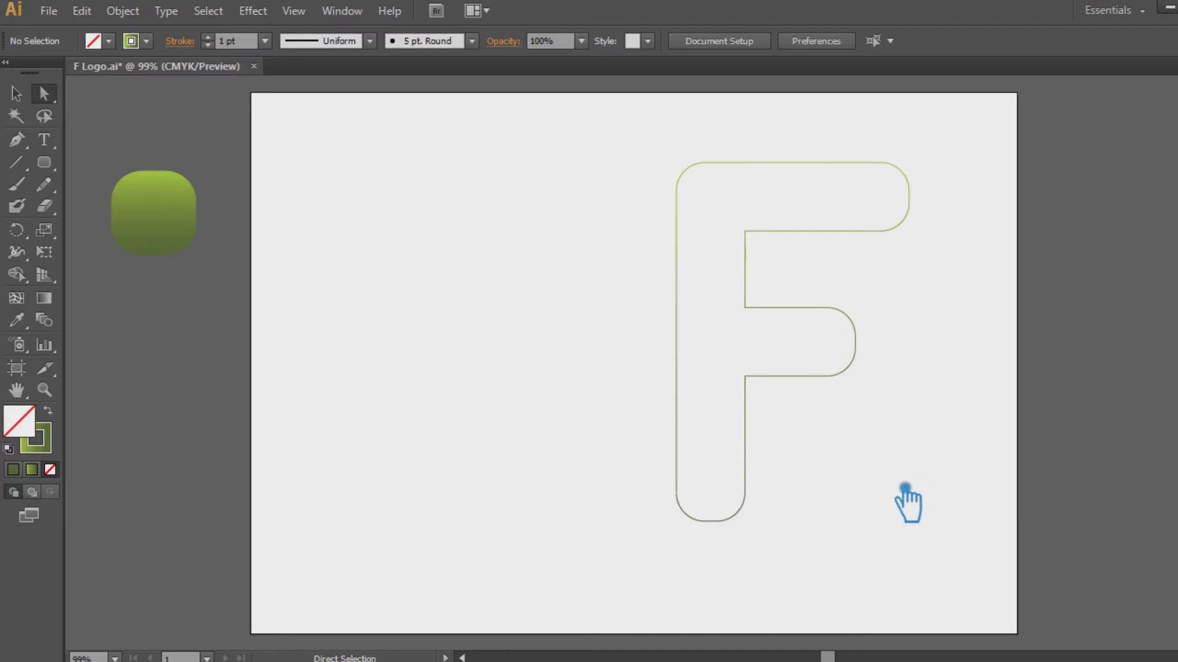
Step: Set the F outline's stroke weight to 2 pt
click(16, 93)
click(782, 307)
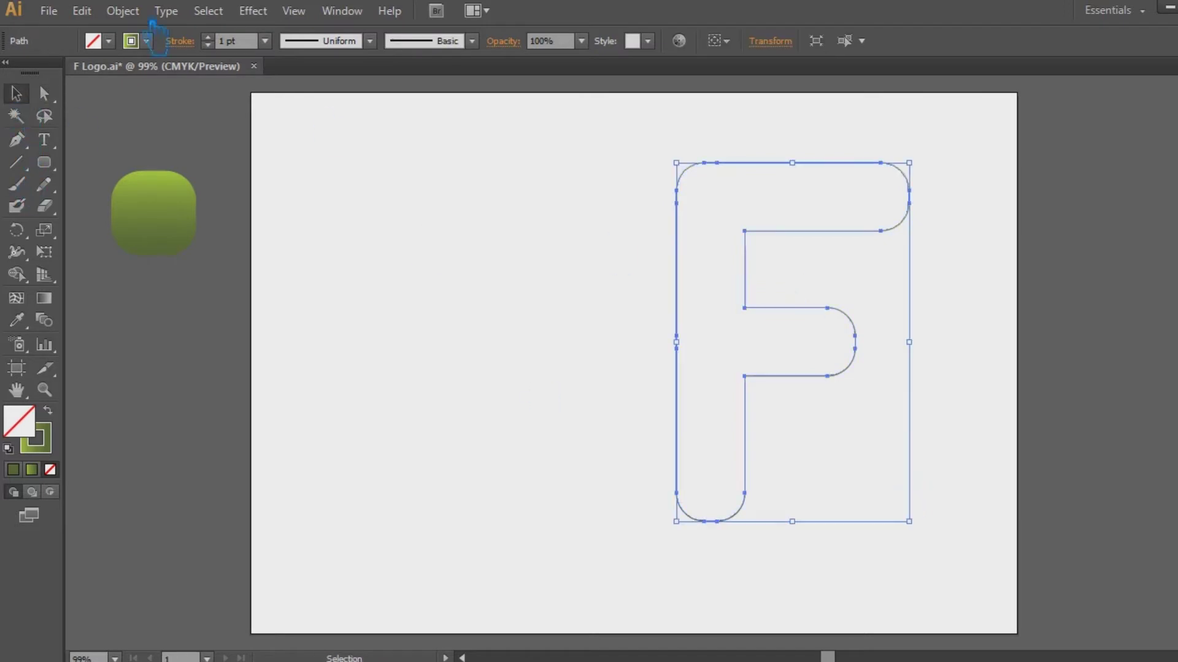
click(209, 37)
click(438, 202)
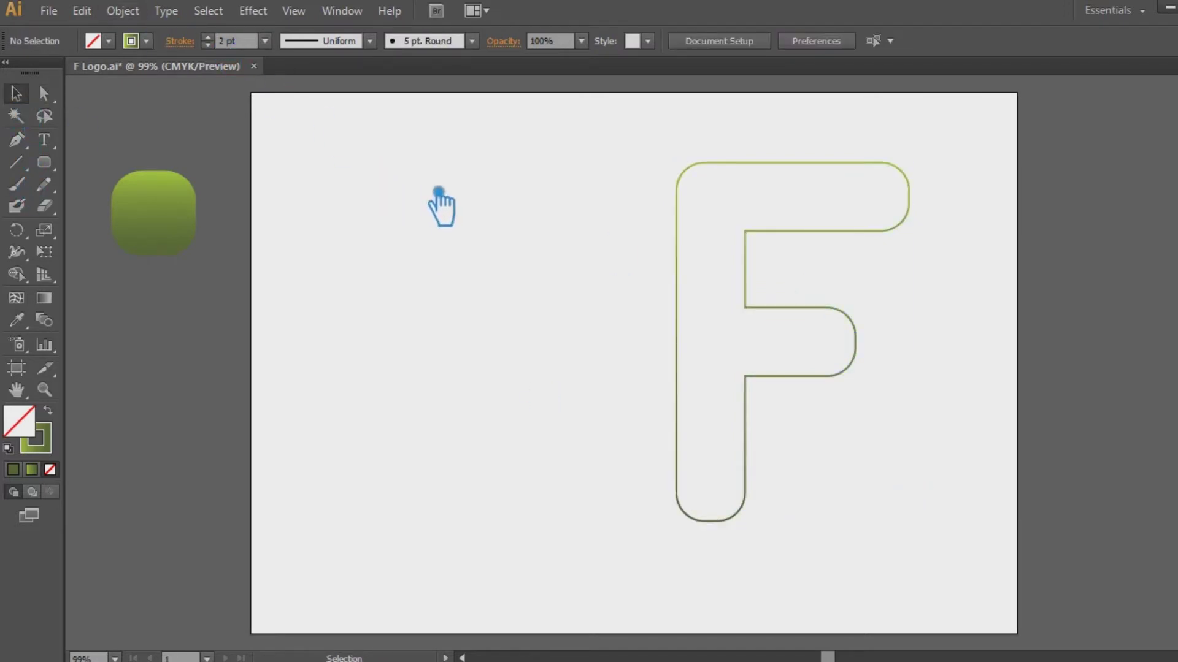
Step: Move the green rounded square onto the artboard left of the F, with a second copy directly below it
click(179, 223)
drag(179, 222, 491, 437)
click(452, 296)
Step: Select both rounded squares and make a blend between them
shift+click(480, 220)
click(123, 11)
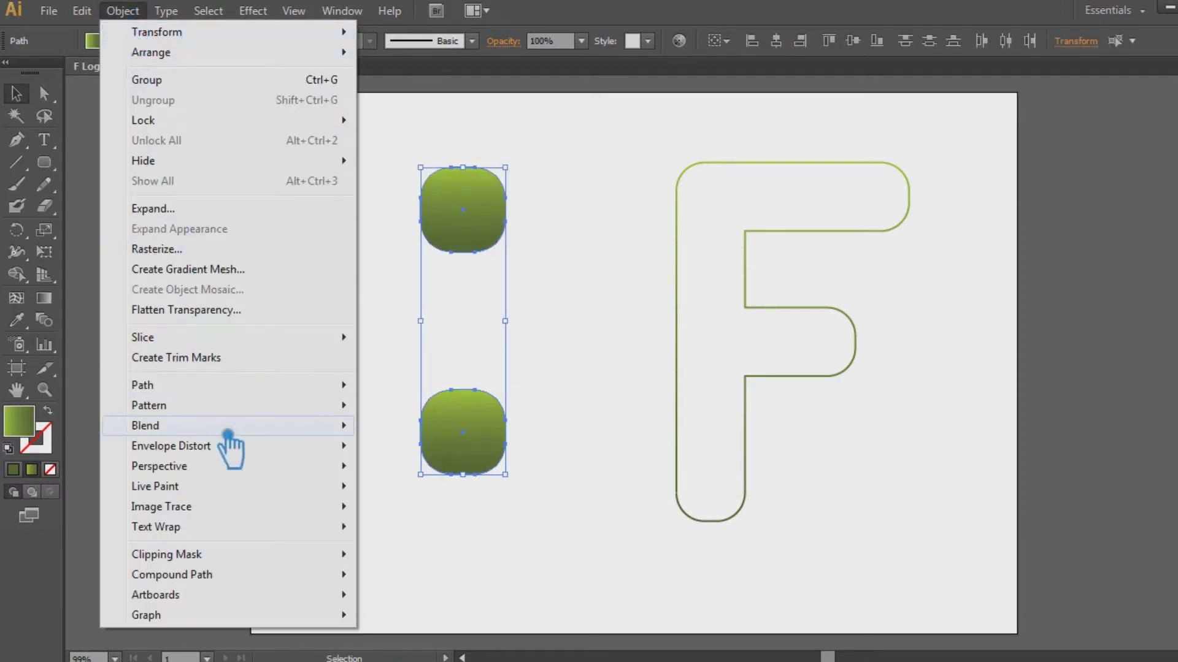
mouse_move(227, 426)
click(445, 429)
Step: Set the blend's spacing to Specified Distance with a value of 4 px
click(139, 14)
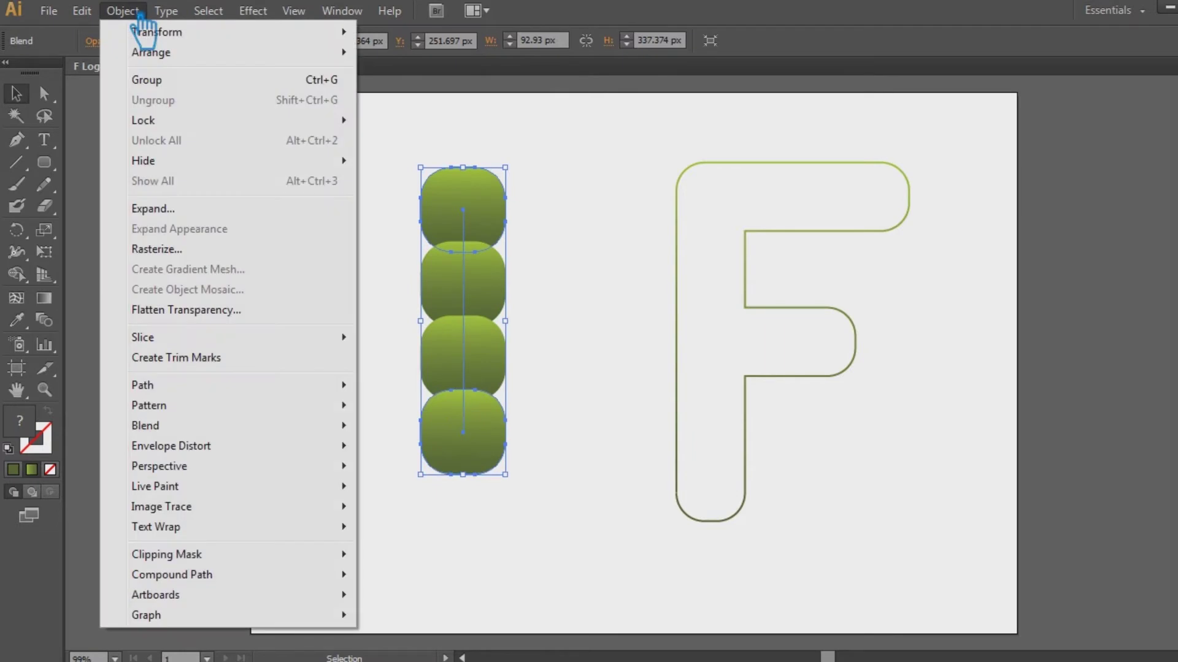
mouse_move(264, 429)
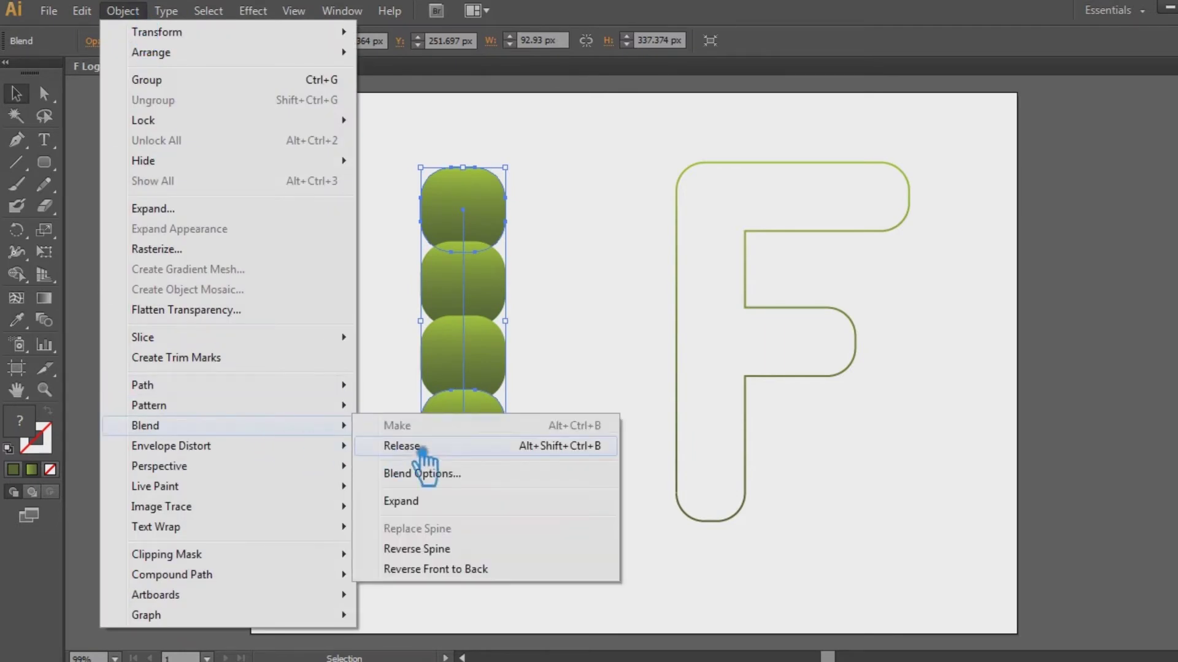
click(449, 475)
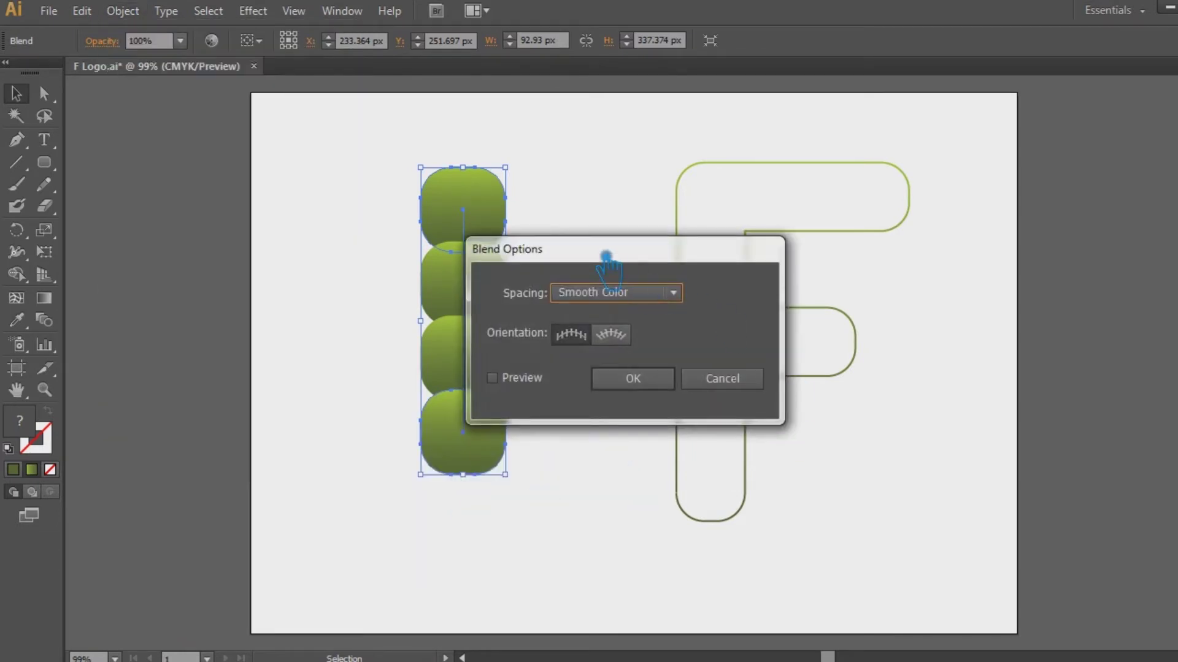
drag(605, 256, 831, 187)
click(859, 221)
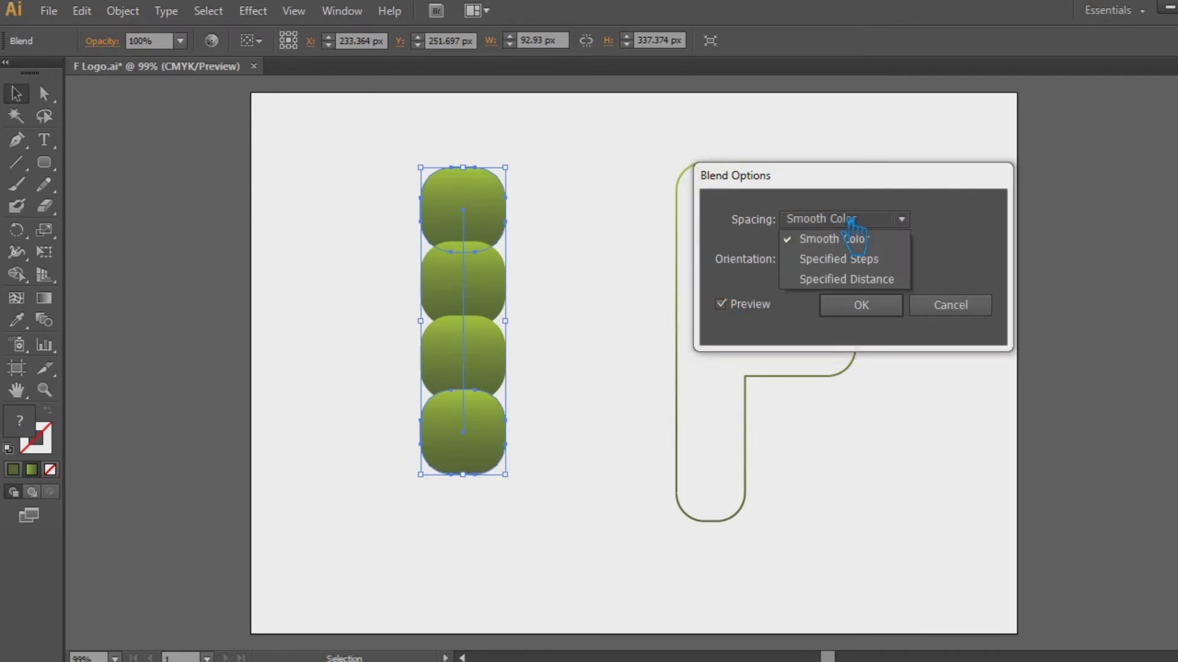
click(883, 276)
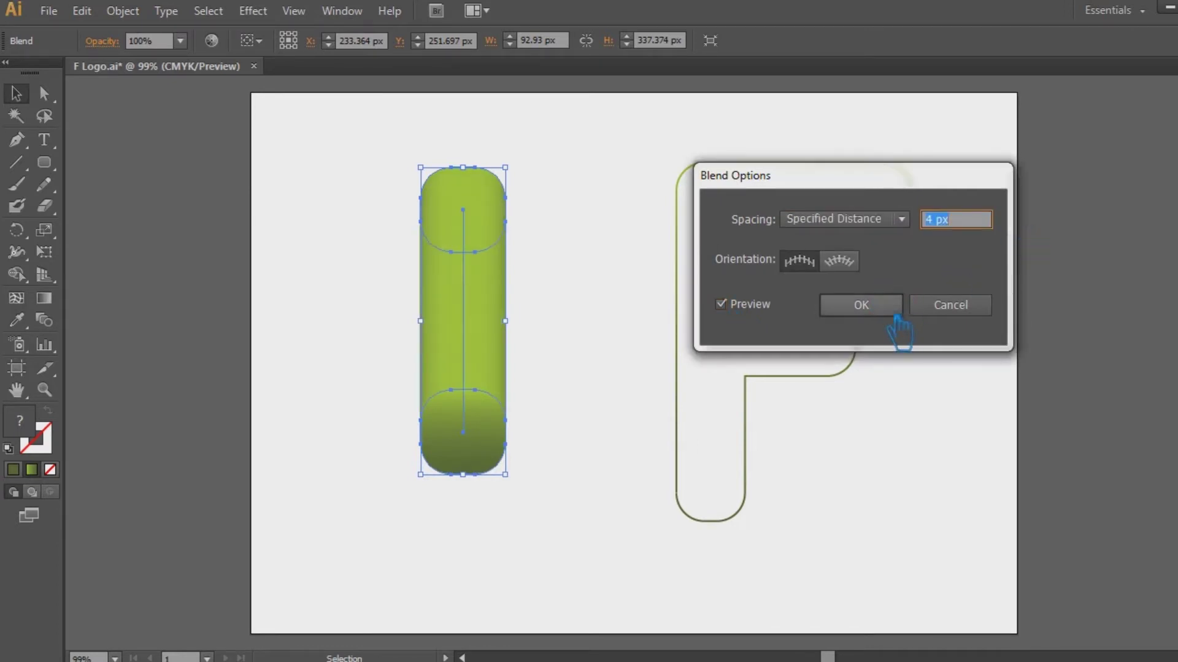
click(886, 307)
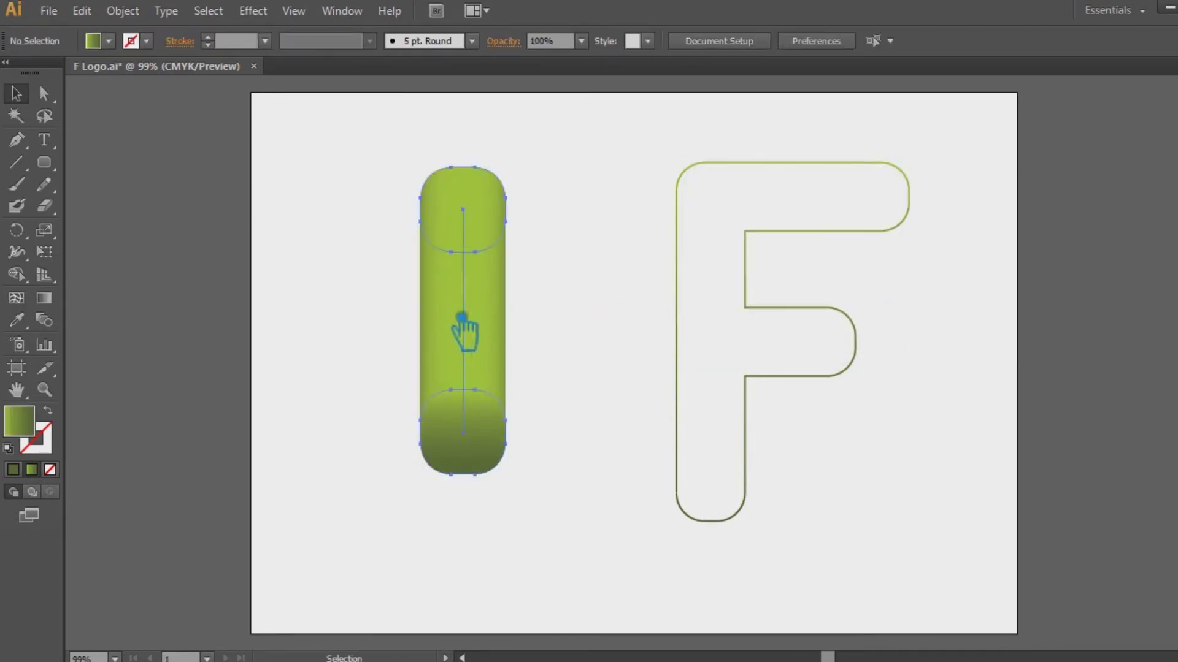
Step: Try moving the blend up and toward the artboard's left edge, and undo the move
drag(469, 325, 384, 303)
key(ctrl+F9)
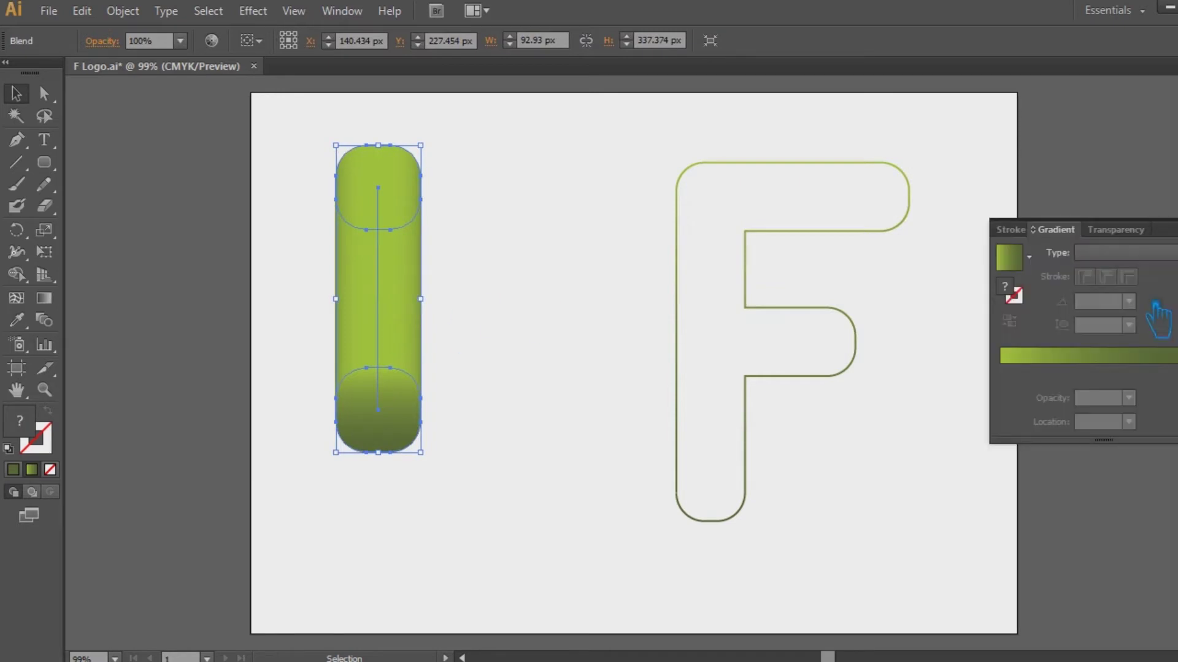
click(519, 327)
key(ctrl+z)
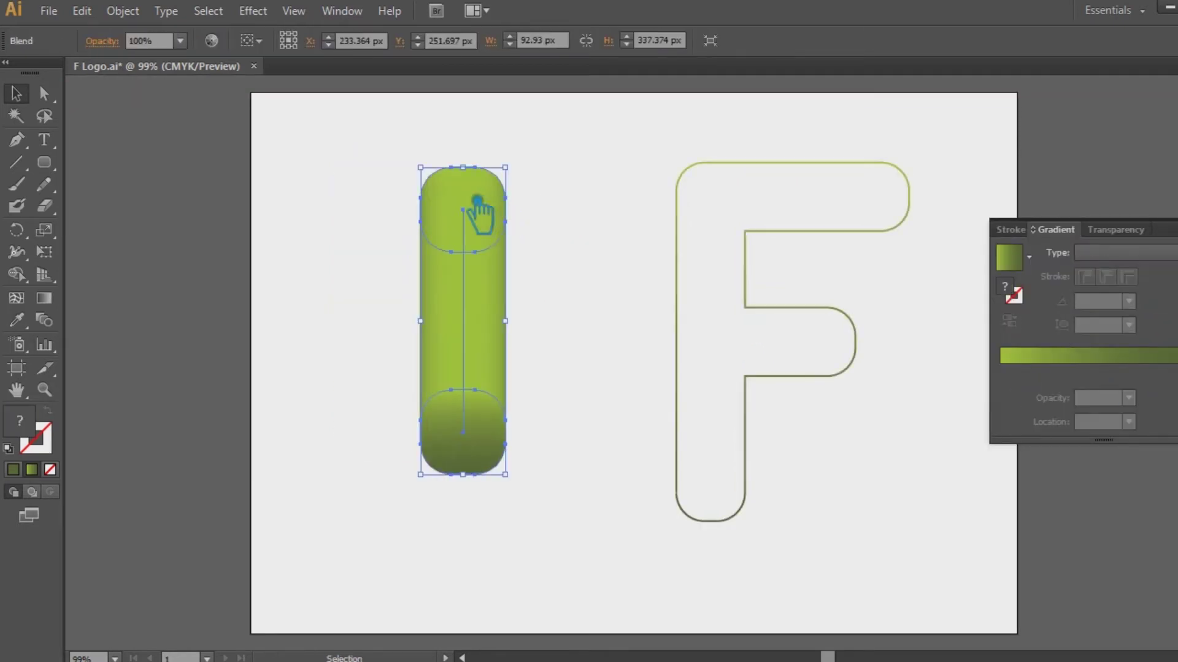
double_click(489, 211)
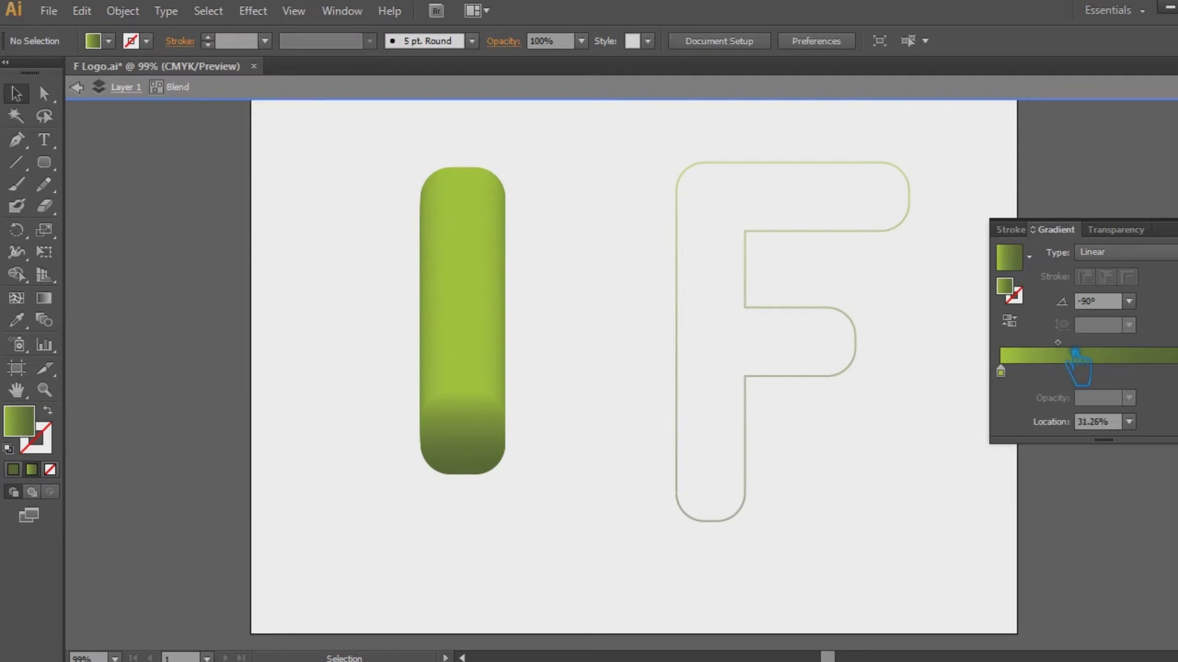
click(76, 87)
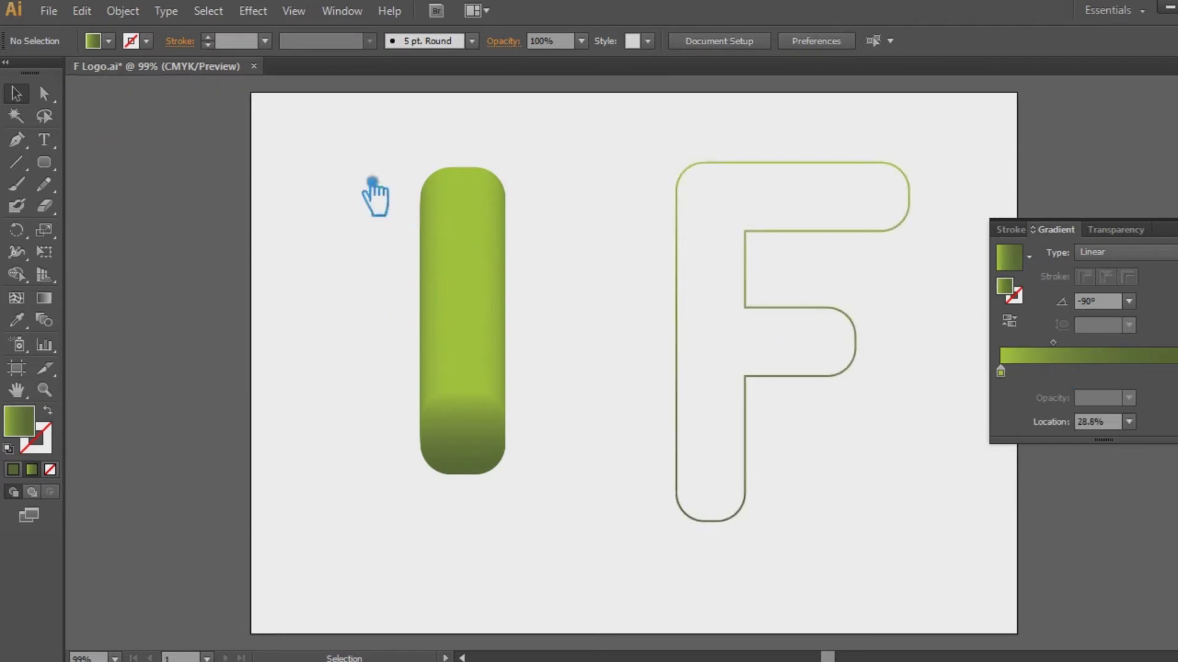
click(477, 246)
click(611, 362)
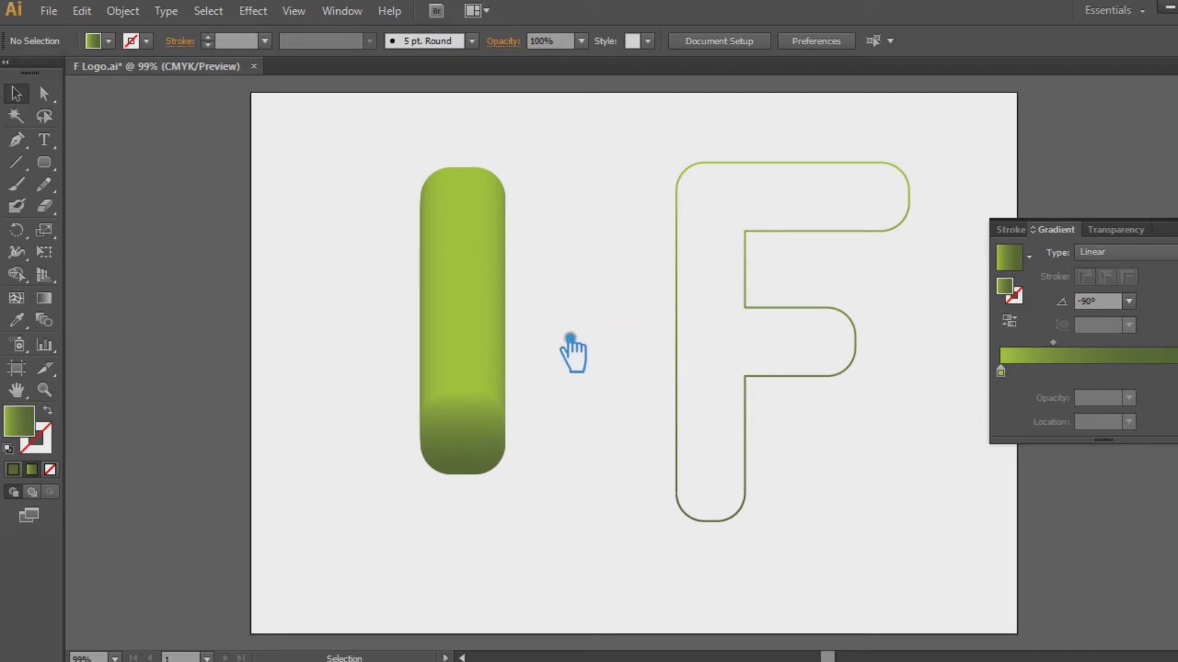
click(487, 343)
click(680, 339)
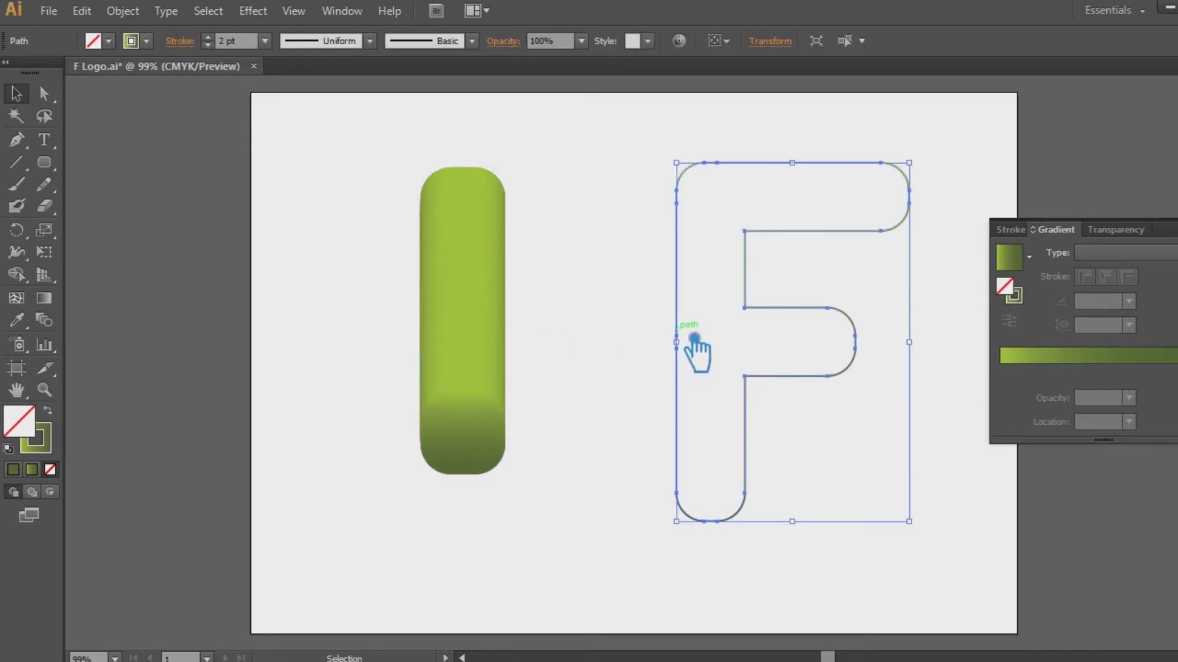
Step: Select the blend together with the F outline and replace the blend's spine with the outline
click(482, 304)
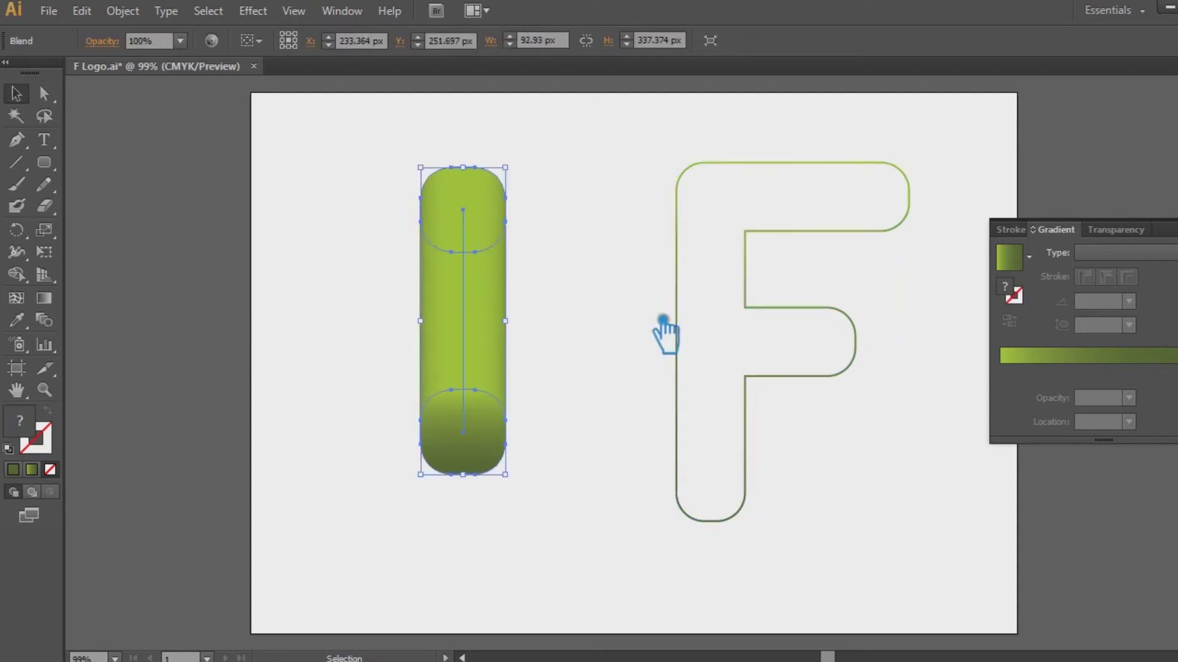
shift+click(695, 335)
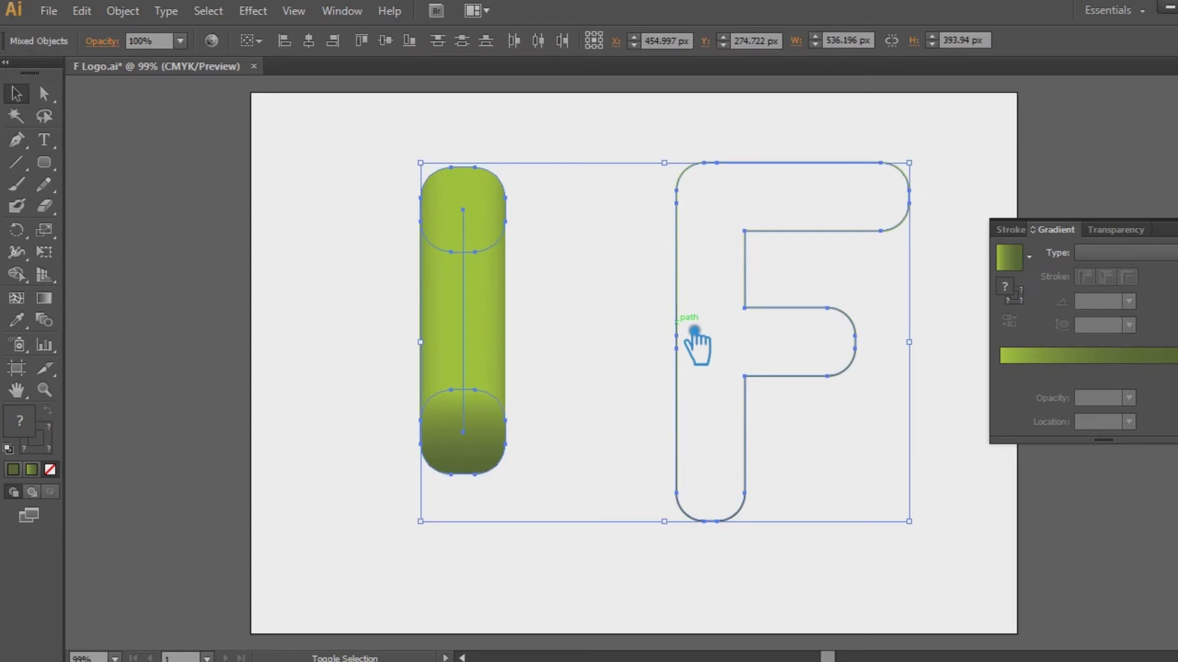
click(122, 11)
mouse_move(289, 427)
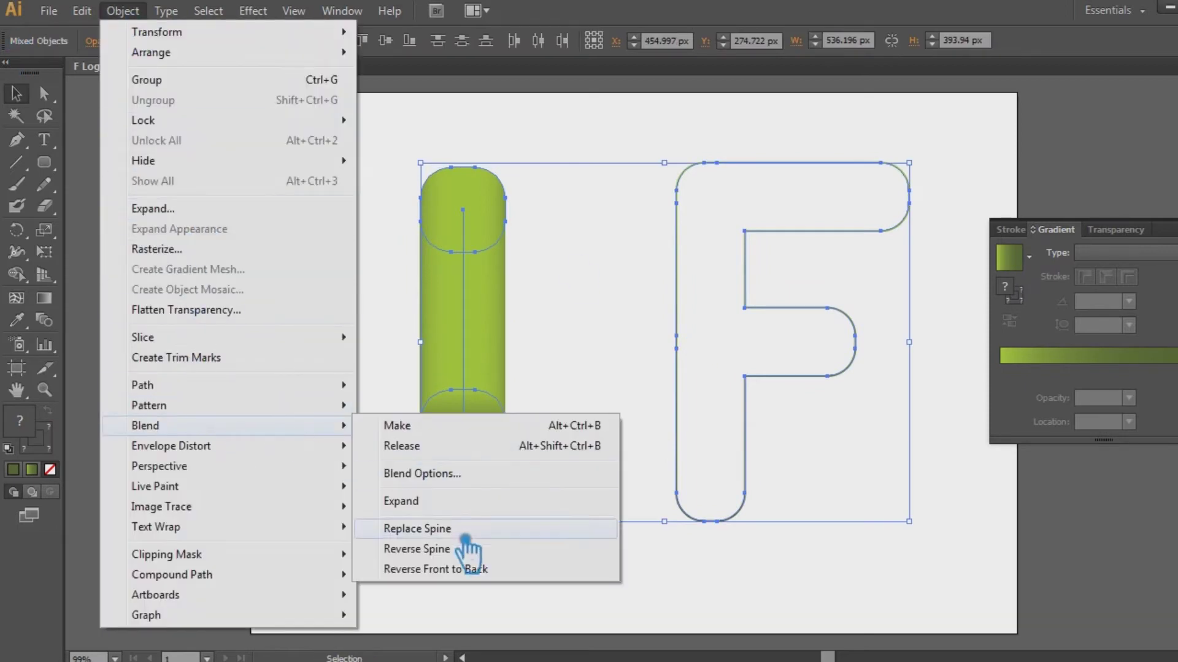
click(469, 532)
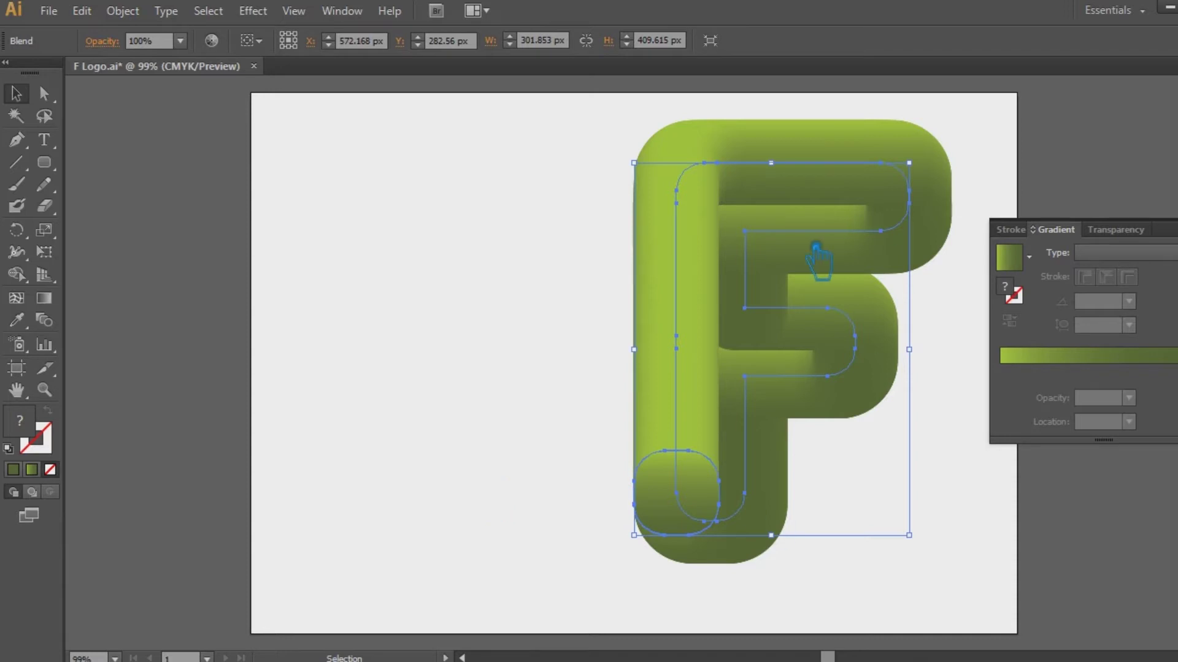
Step: Undo the spine replacement and the blend, going back to two separate rounded squares beside the F outline
key(ctrl+z)
click(289, 307)
click(469, 298)
drag(471, 313, 293, 291)
key(ctrl+z)
key(ctrl+z)
key(ctrl+z)
click(567, 325)
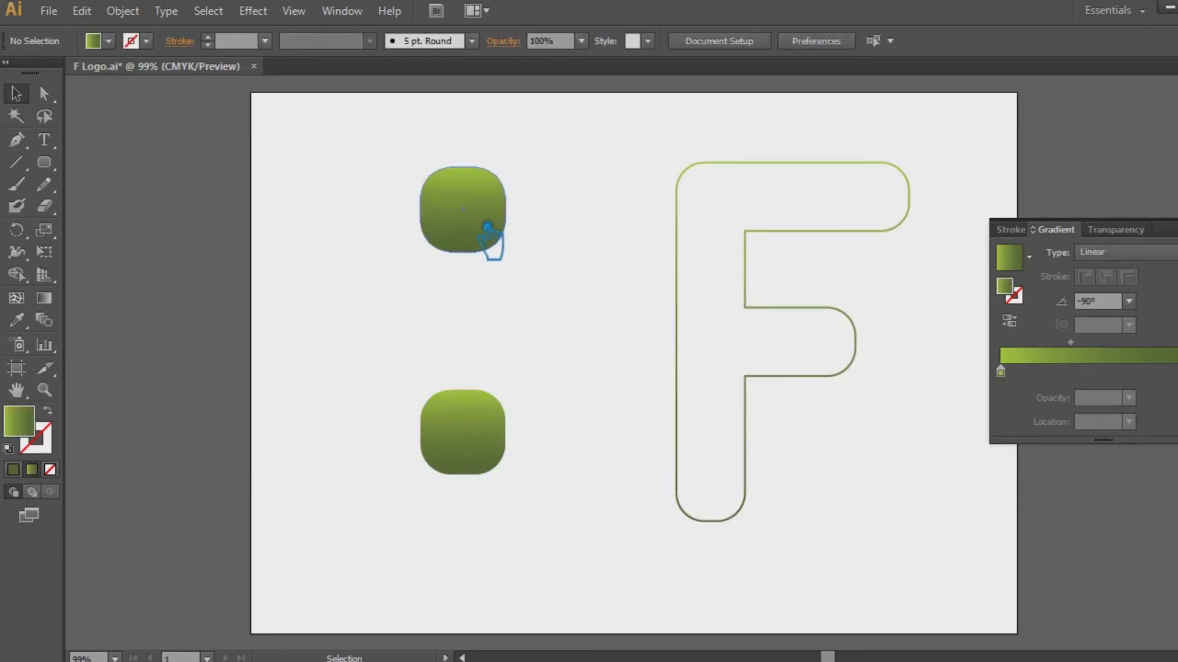
Step: Select both rounded squares and scale them down together to about 46 px wide and 169 px high overall
drag(403, 253, 499, 190)
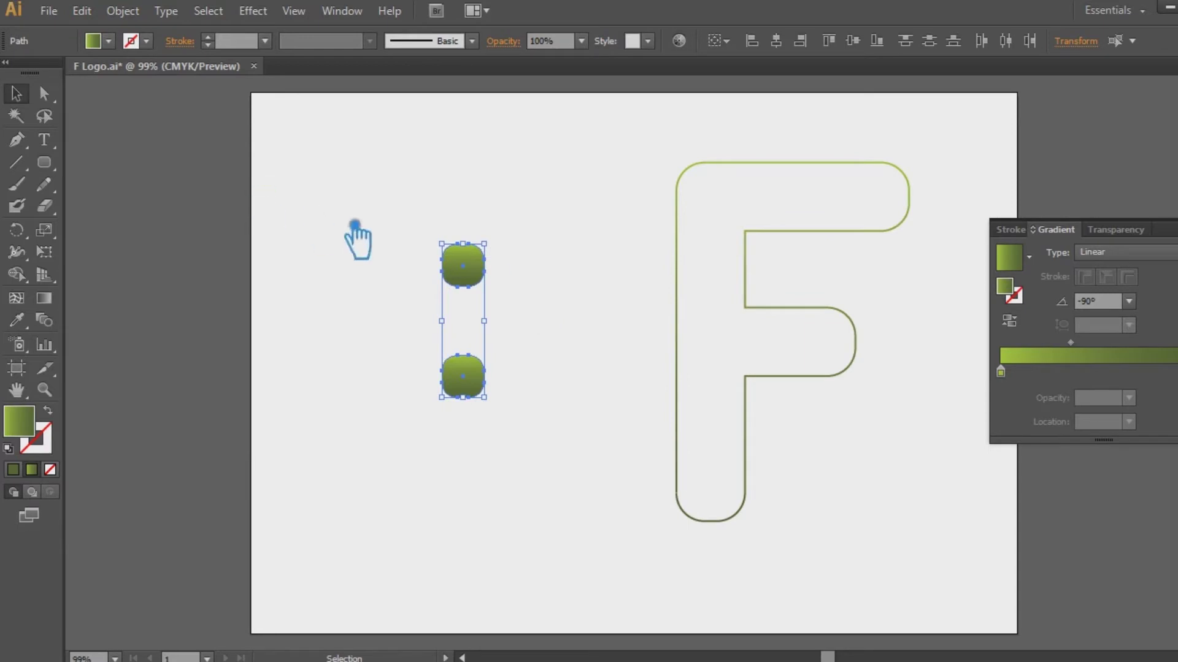
click(561, 252)
drag(533, 437, 450, 204)
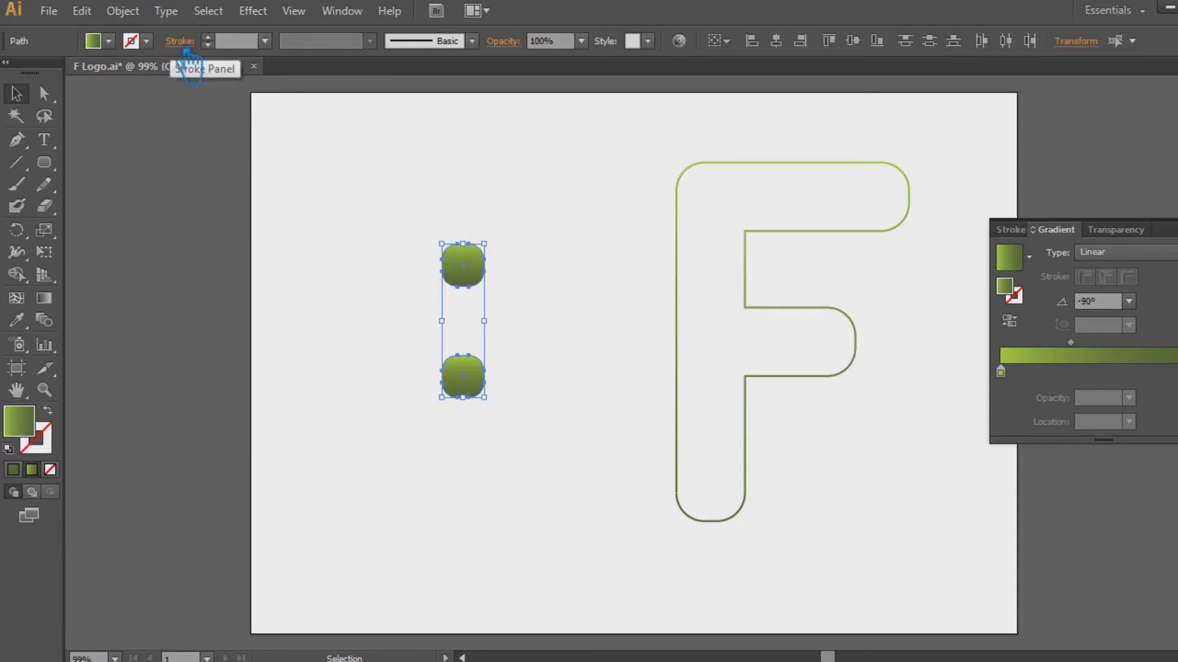
Step: Set the spacing in the blend options to Specified Steps for the two reduced squares
click(123, 10)
mouse_move(276, 425)
click(478, 473)
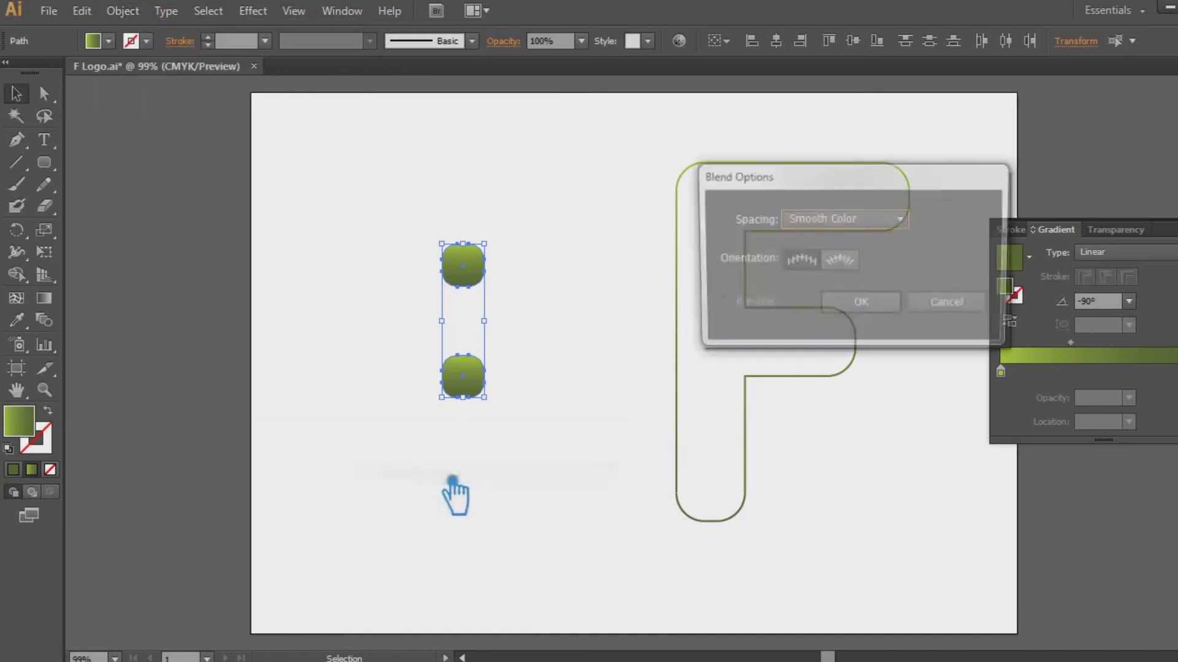
click(844, 219)
click(860, 283)
click(859, 219)
click(865, 260)
click(861, 304)
Step: Make a blend between the two reduced rounded squares
click(123, 11)
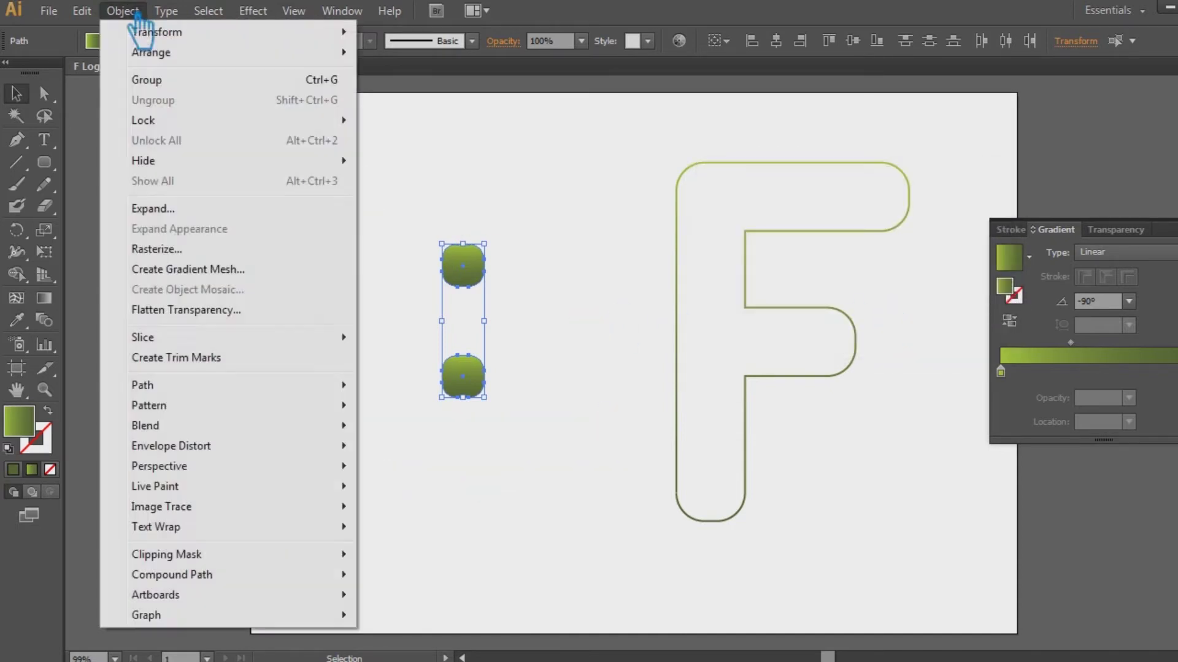
mouse_move(319, 425)
click(457, 429)
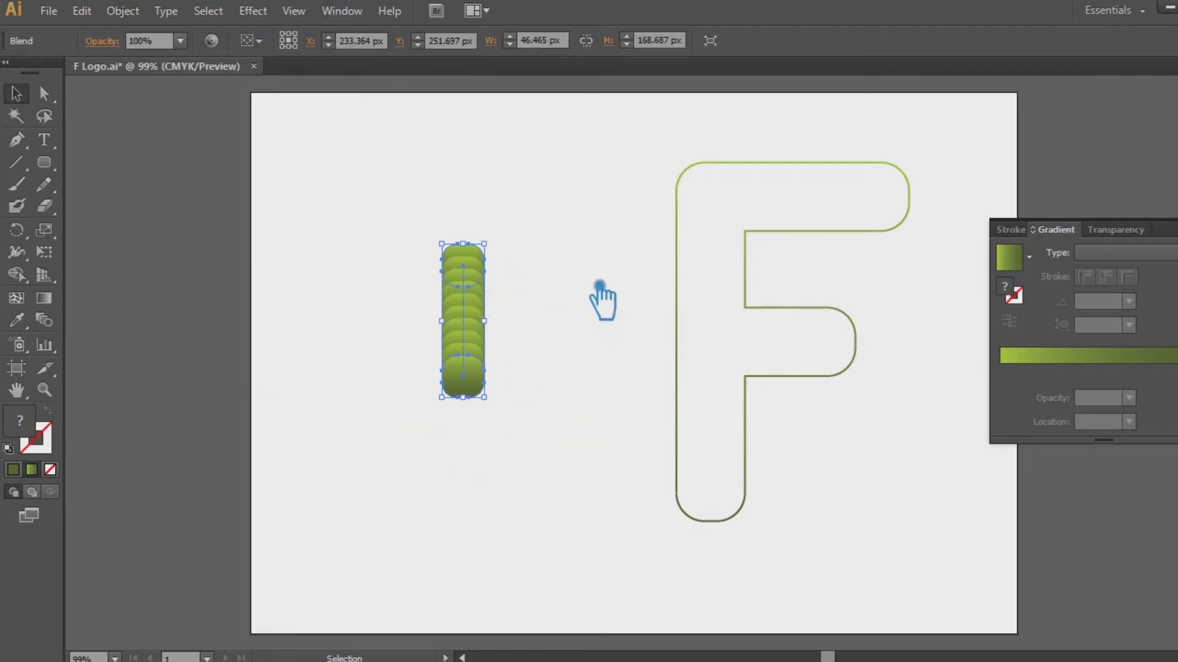
Step: Set the small blend's spacing to Specified Distance at 4 px and deselect it
click(123, 10)
click(649, 423)
click(677, 349)
click(469, 318)
click(123, 10)
mouse_move(225, 438)
click(494, 473)
click(818, 220)
click(828, 279)
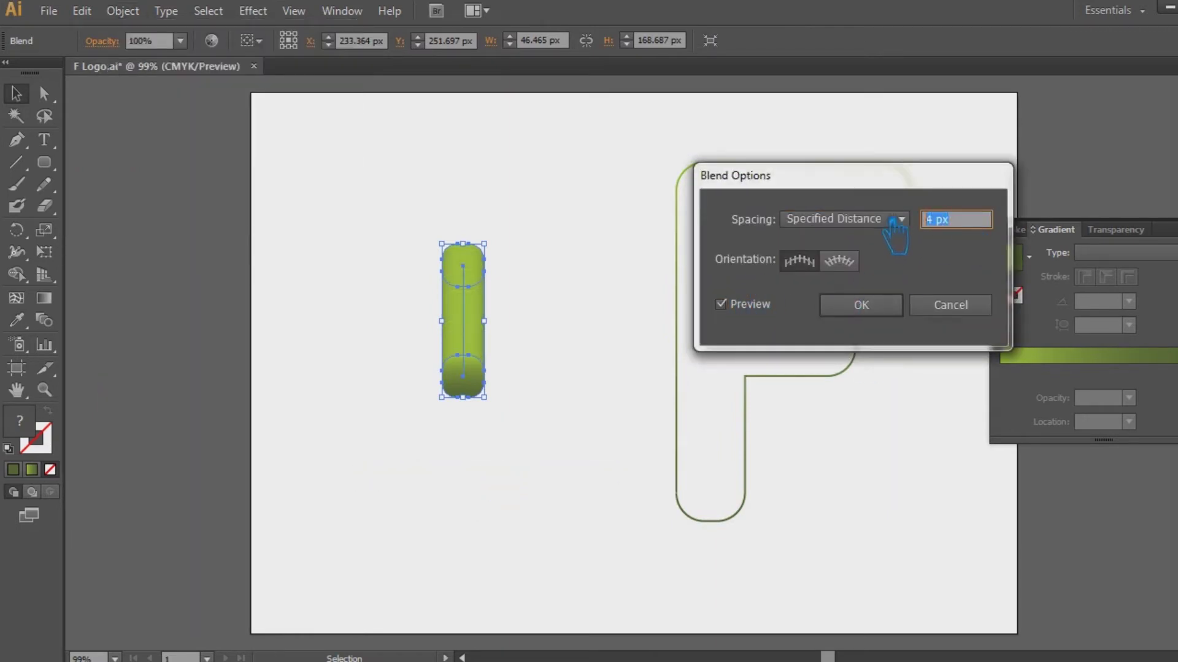
click(878, 303)
click(574, 356)
Step: Select the small blend and the F outline and replace the blend's spine with the outline
click(477, 314)
shift+click(685, 331)
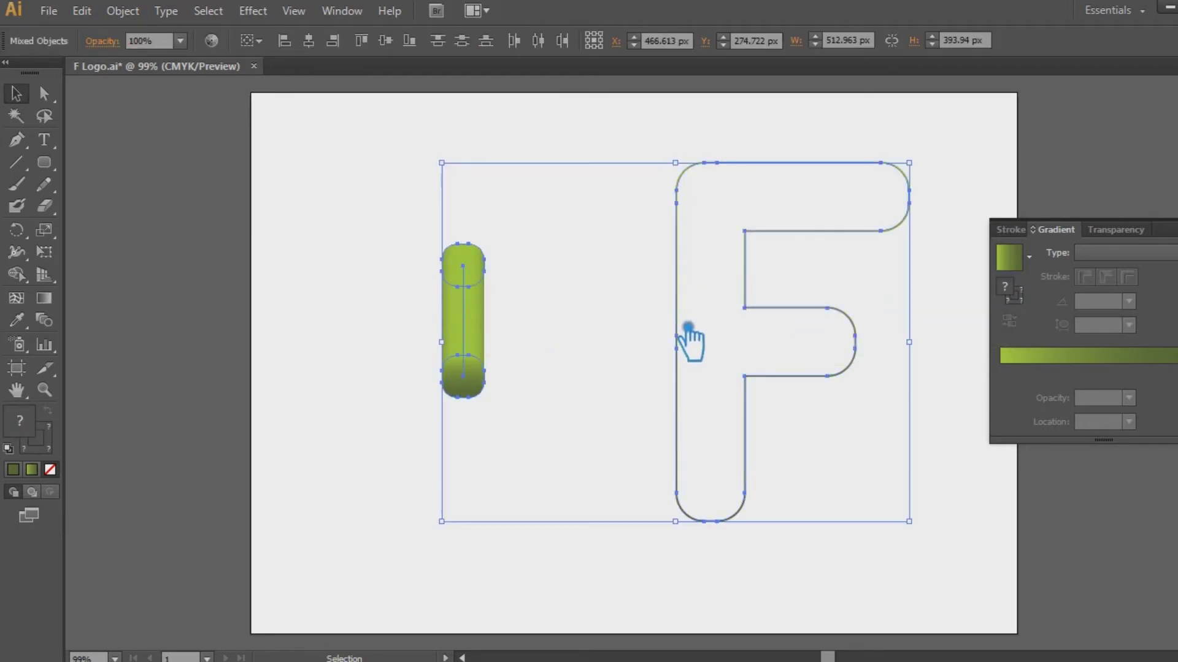
click(136, 15)
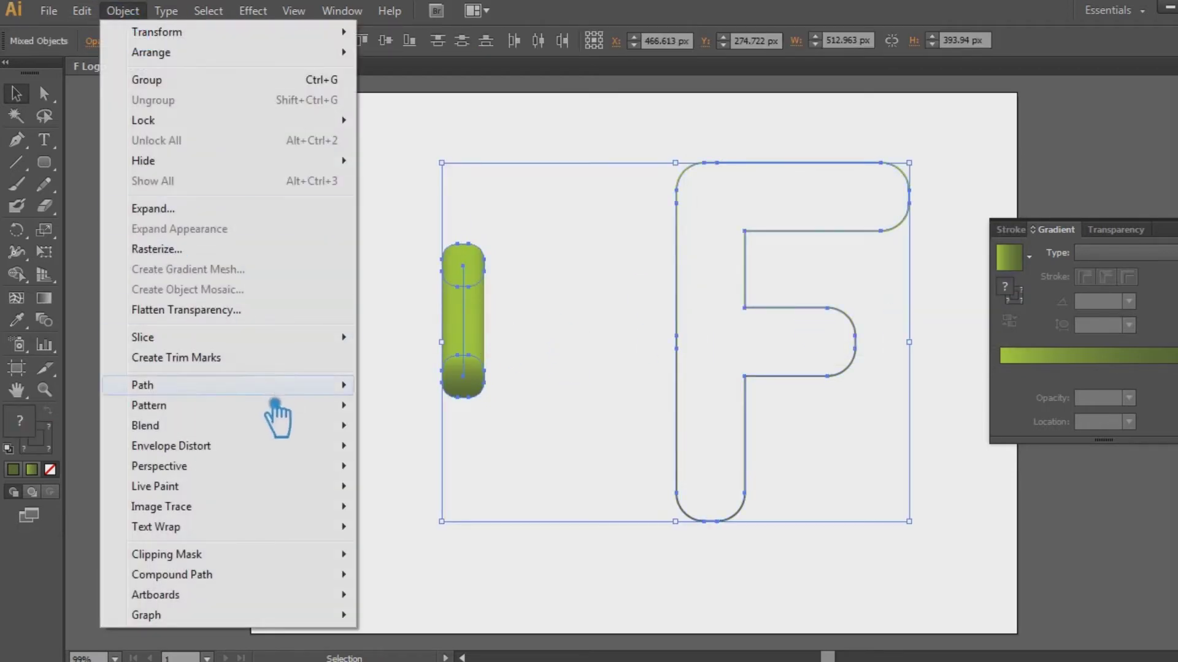
mouse_move(284, 428)
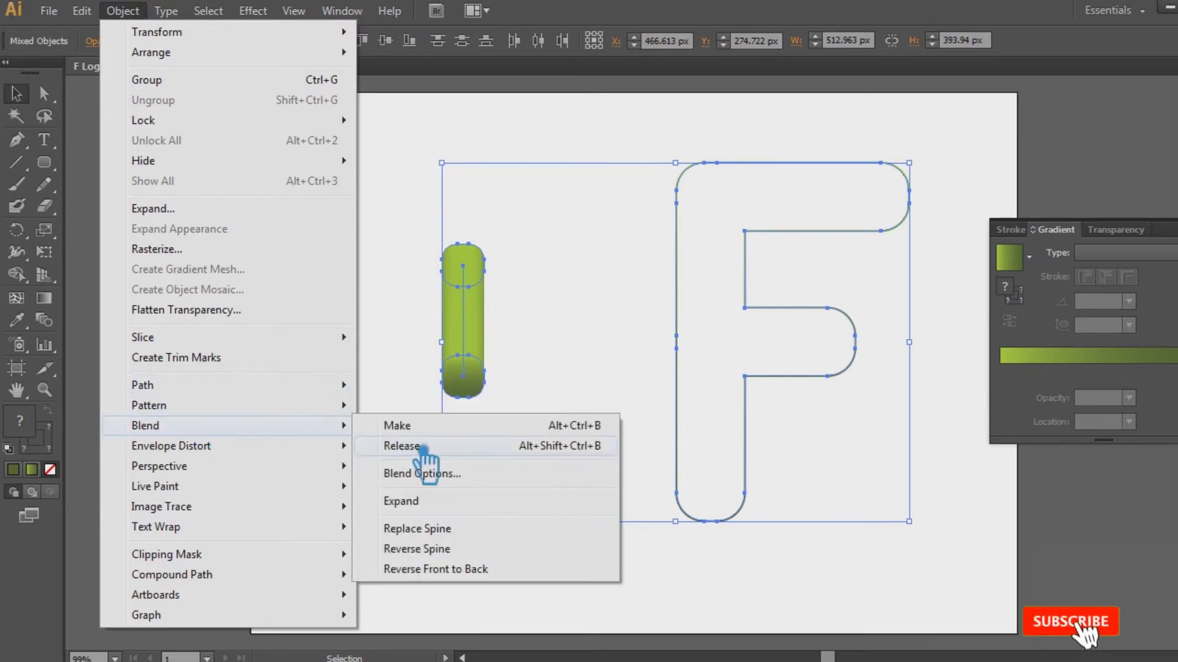
click(429, 528)
Step: Move the blended F to the left half of the artboard and deselect it
click(796, 255)
drag(774, 241, 494, 217)
click(820, 255)
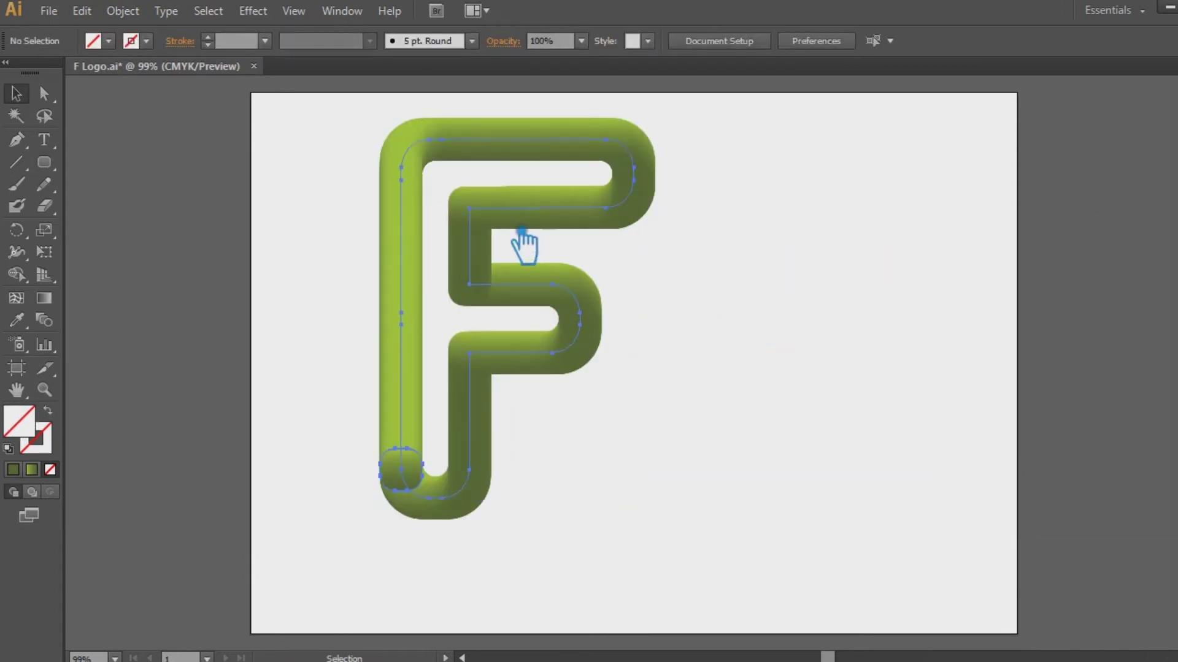
click(526, 242)
key(ctrl+F9)
click(757, 426)
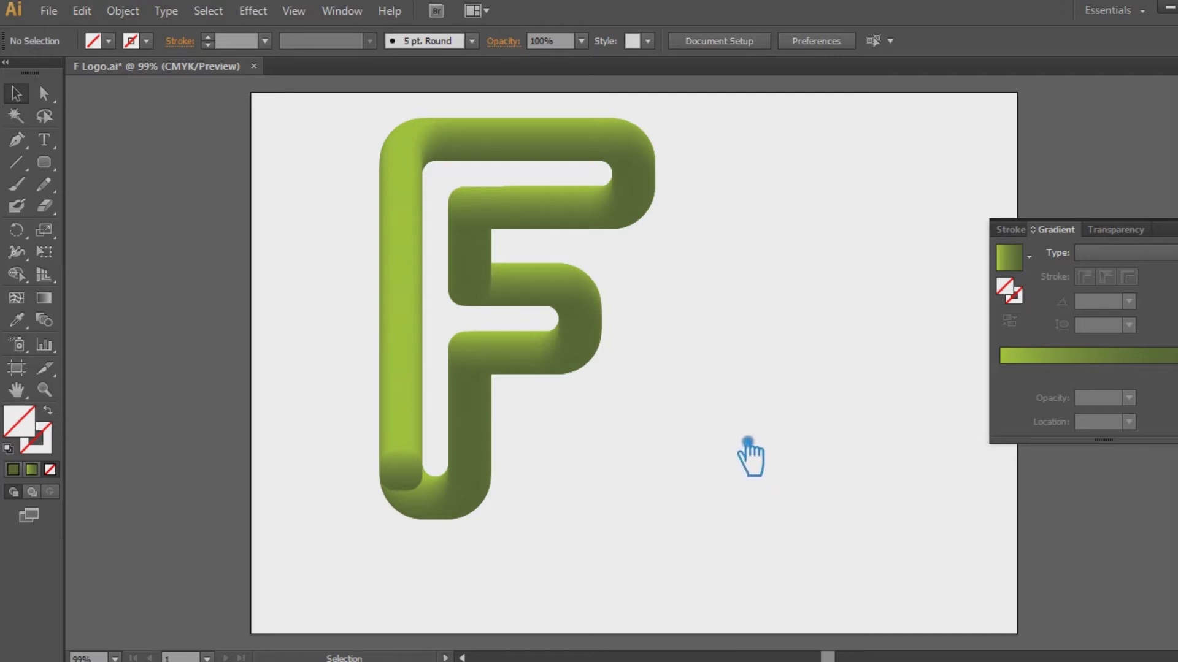
Step: Undo the move and the spine replacement, restoring the separate small blend and F outline
key(ctrl+z)
key(ctrl+z)
click(316, 396)
Step: Scale the small blend up about its centre to about 54 px wide and 196 px high
click(472, 338)
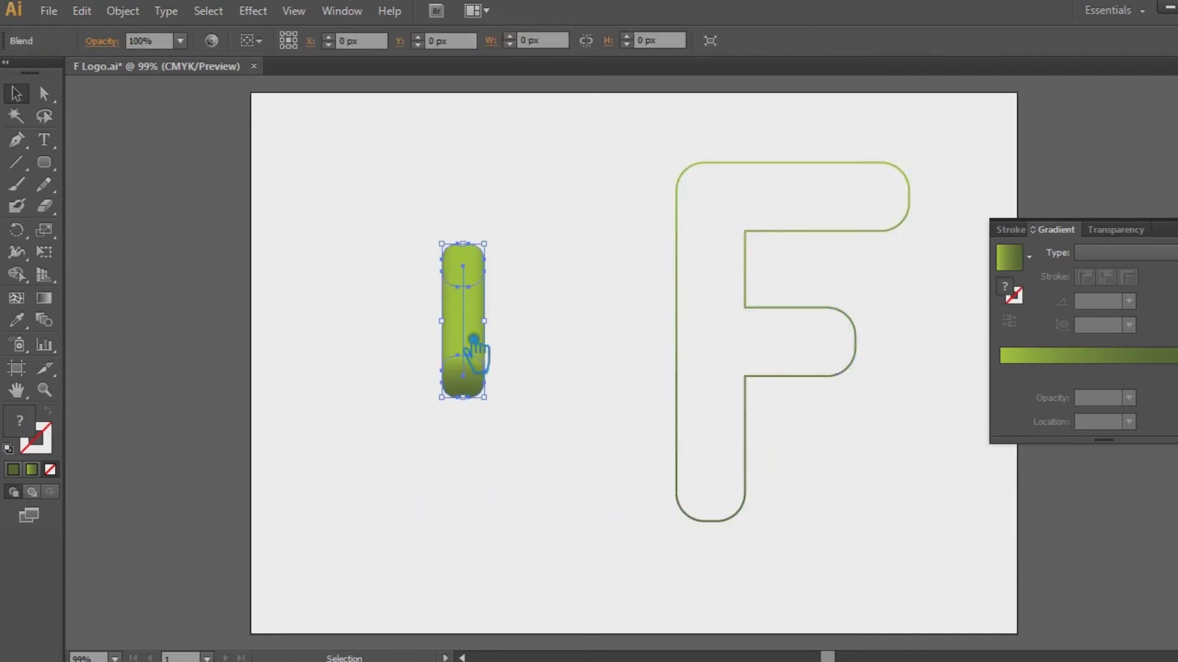
drag(484, 397, 522, 428)
key(ctrl+z)
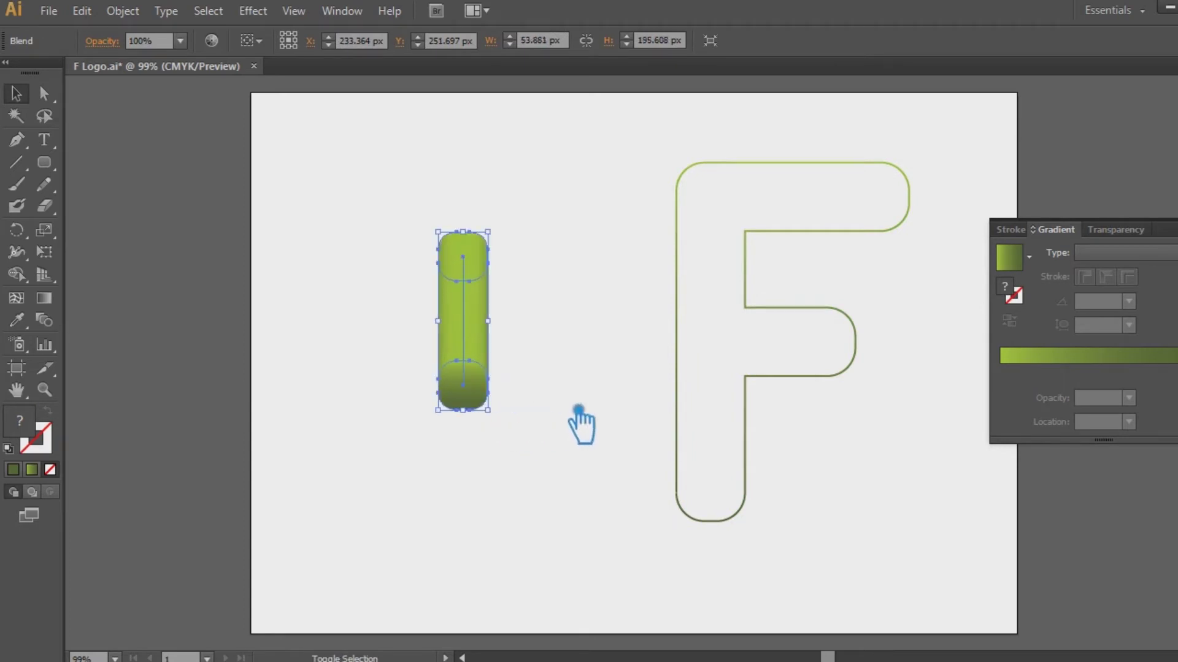
Step: Add the F outline to the selection and make it the spine of the enlarged blend
shift+click(694, 393)
click(122, 10)
mouse_move(219, 425)
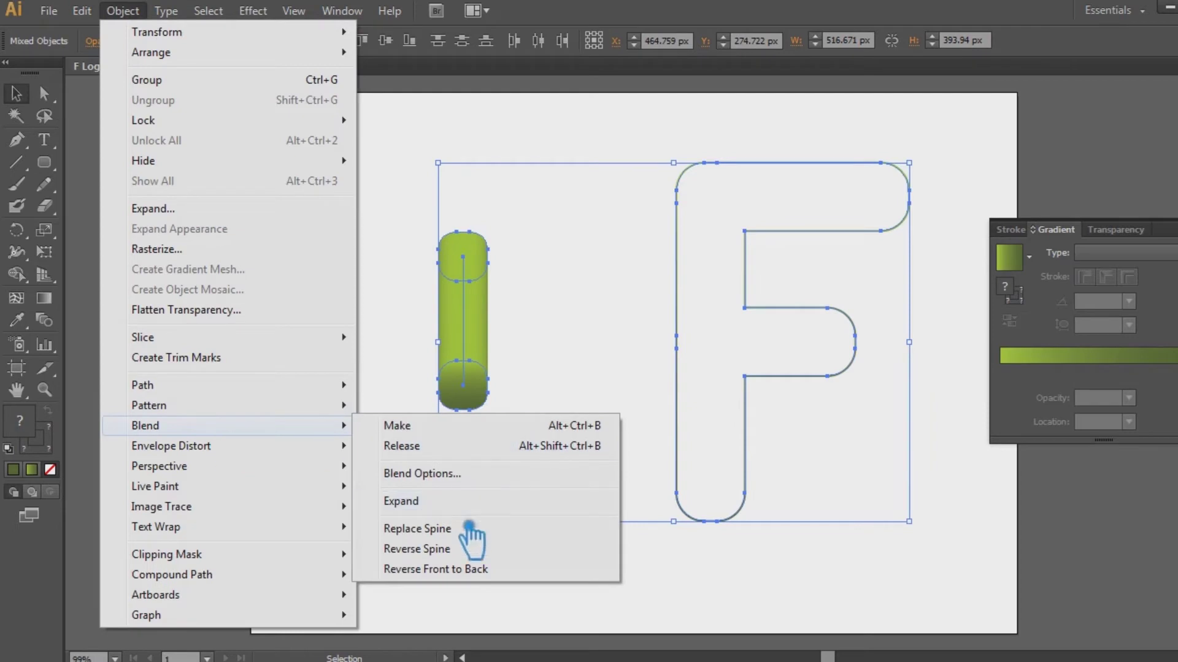
click(474, 526)
Step: Move the blended F to the vertical middle of the artboard's left half and save the document
click(463, 368)
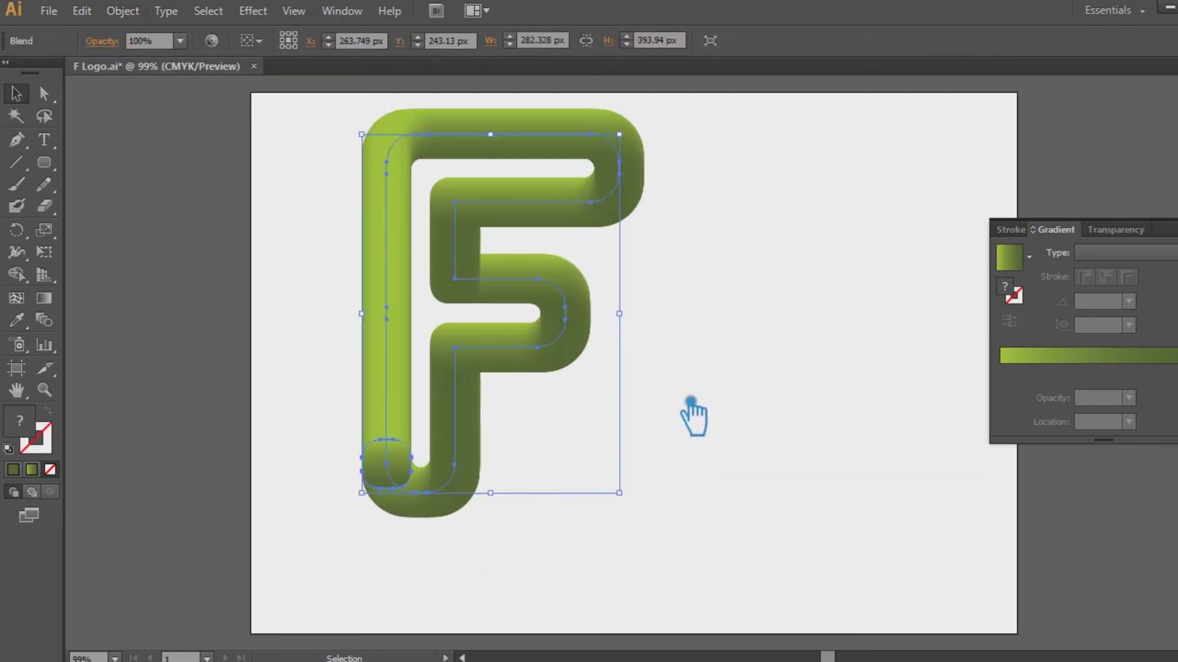
click(691, 412)
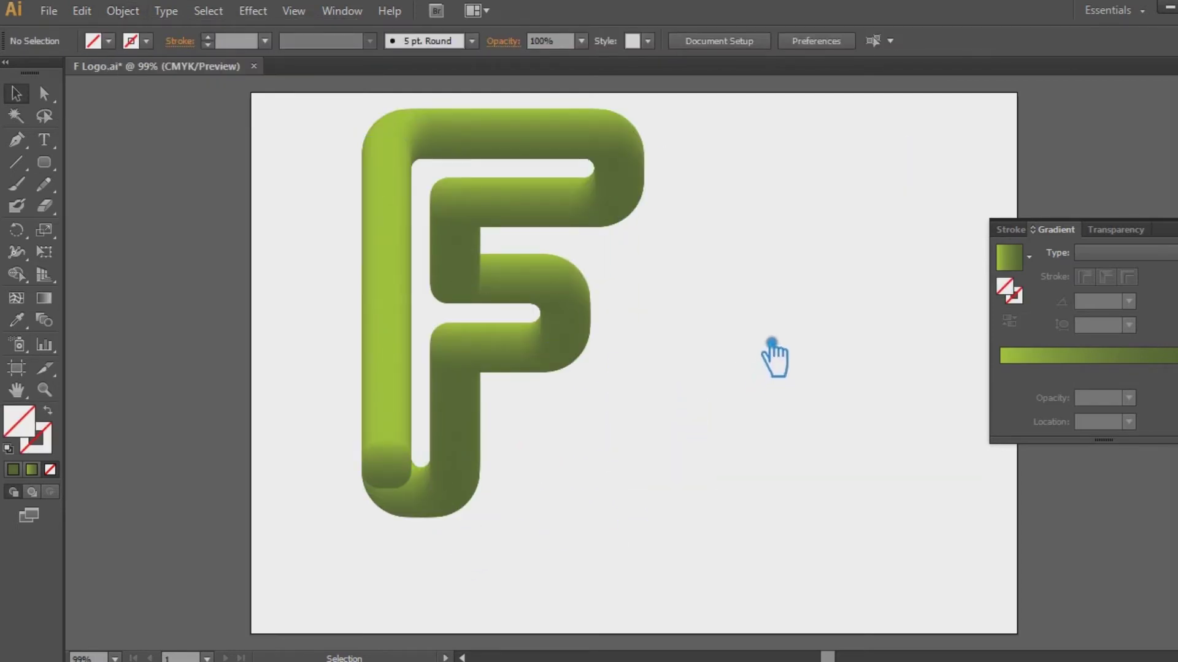
drag(555, 309, 555, 337)
click(733, 303)
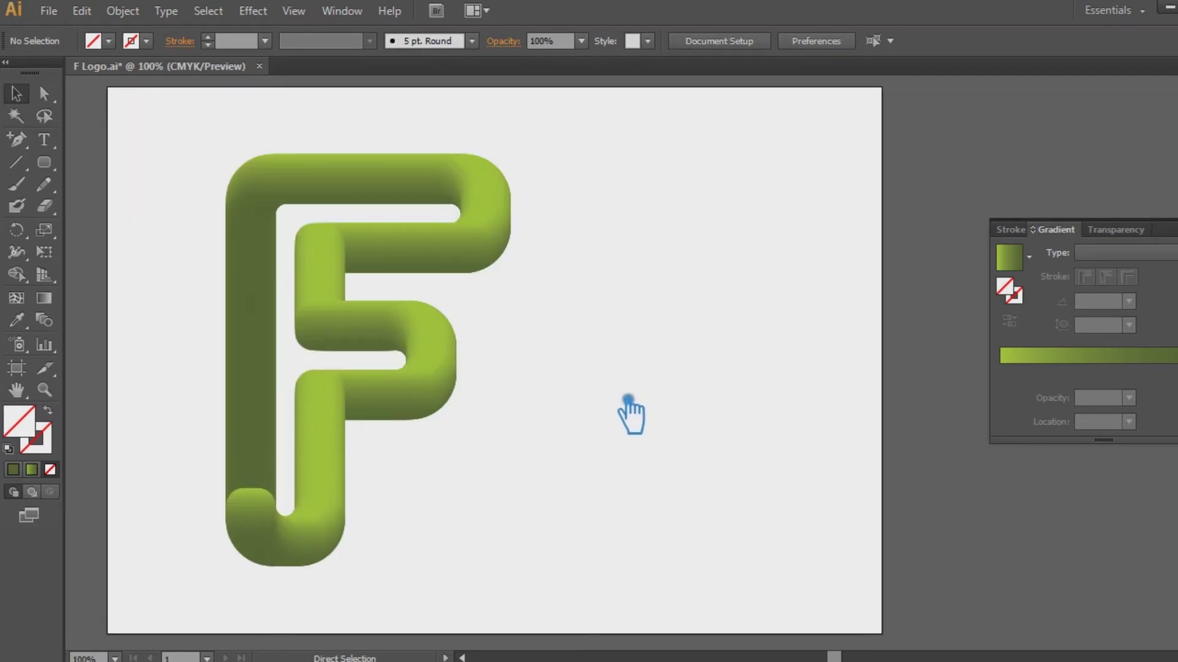
key(ctrl+s)
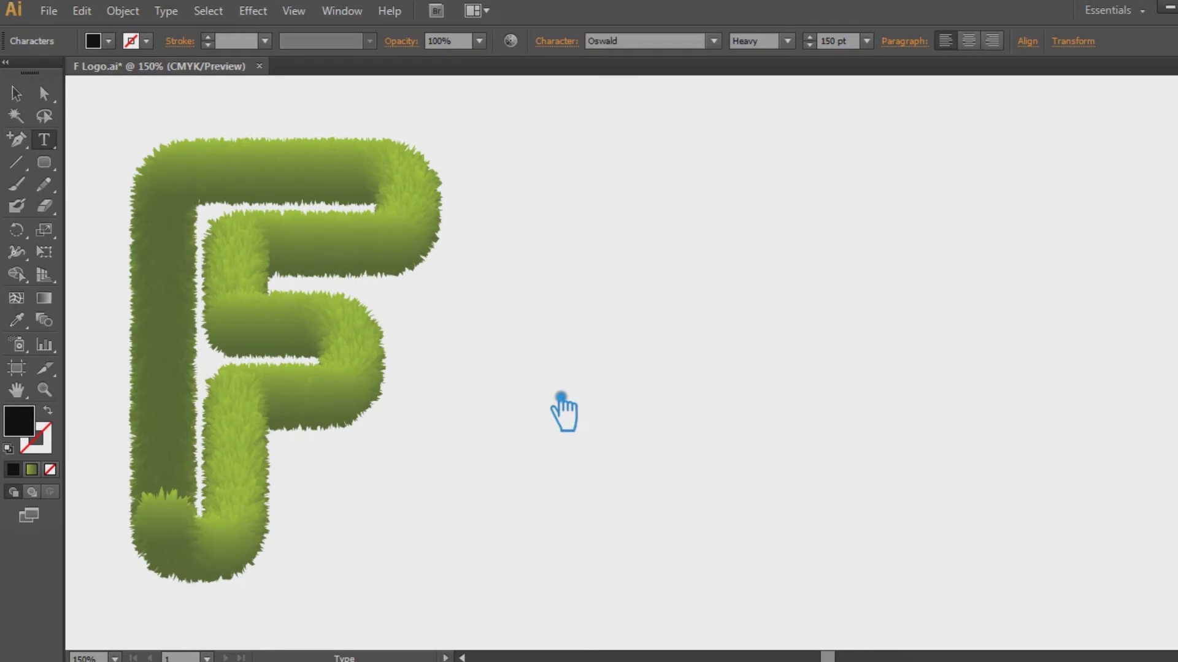
Step: Add the text UR beside the furry F, enlarge it to about 196 pt and convert it to outlines
text(UR)
click(17, 95)
drag(749, 334, 793, 517)
key(ctrl+shift+o)
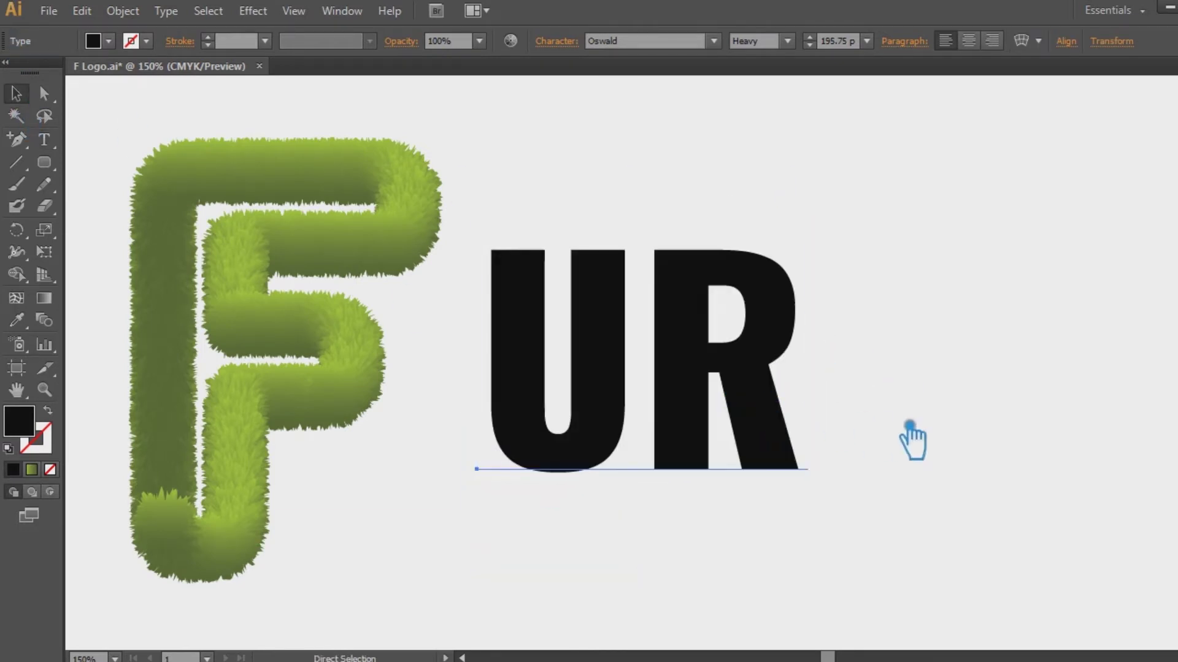
Step: Delete the inner counter of the letter R so its bowl becomes solid
key(a)
click(742, 337)
key(Delete)
key(Delete)
click(811, 343)
key(v)
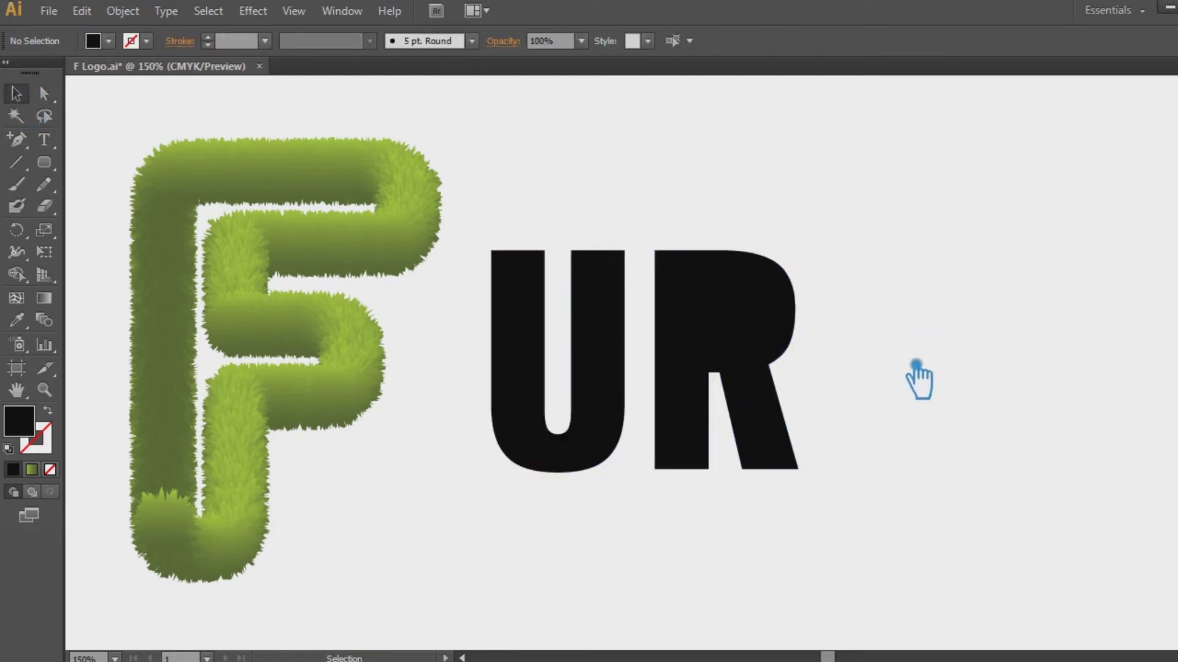
key(ctrl+equal)
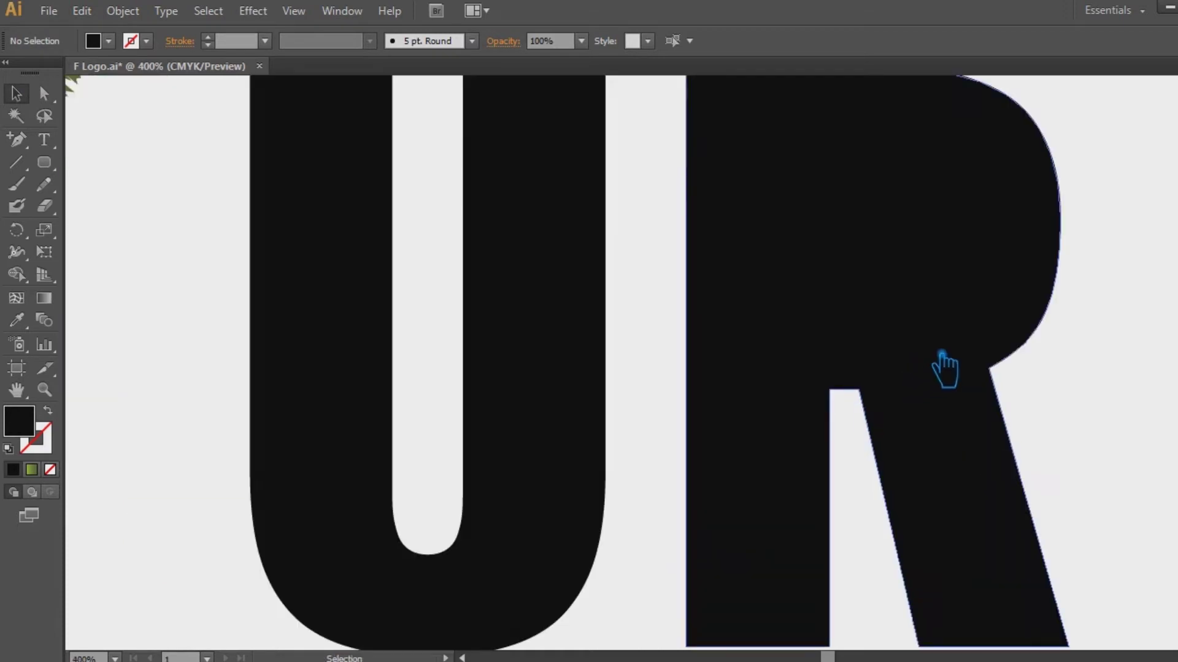
drag(1027, 399, 930, 378)
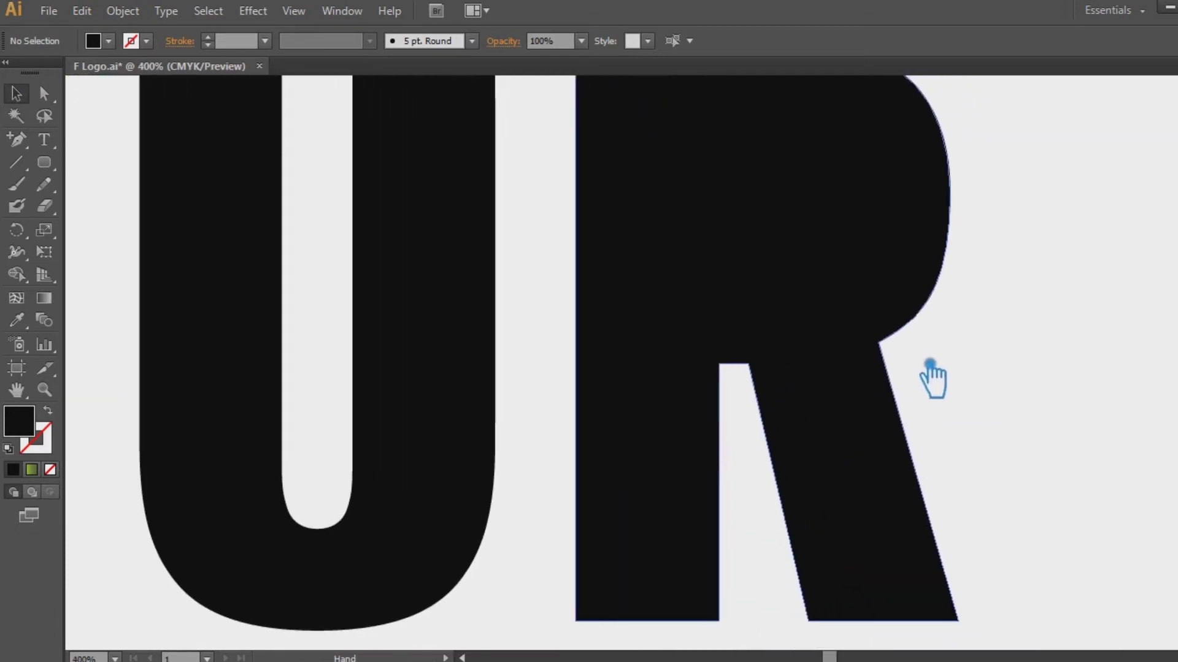
ctrl+click(895, 351)
click(1053, 260)
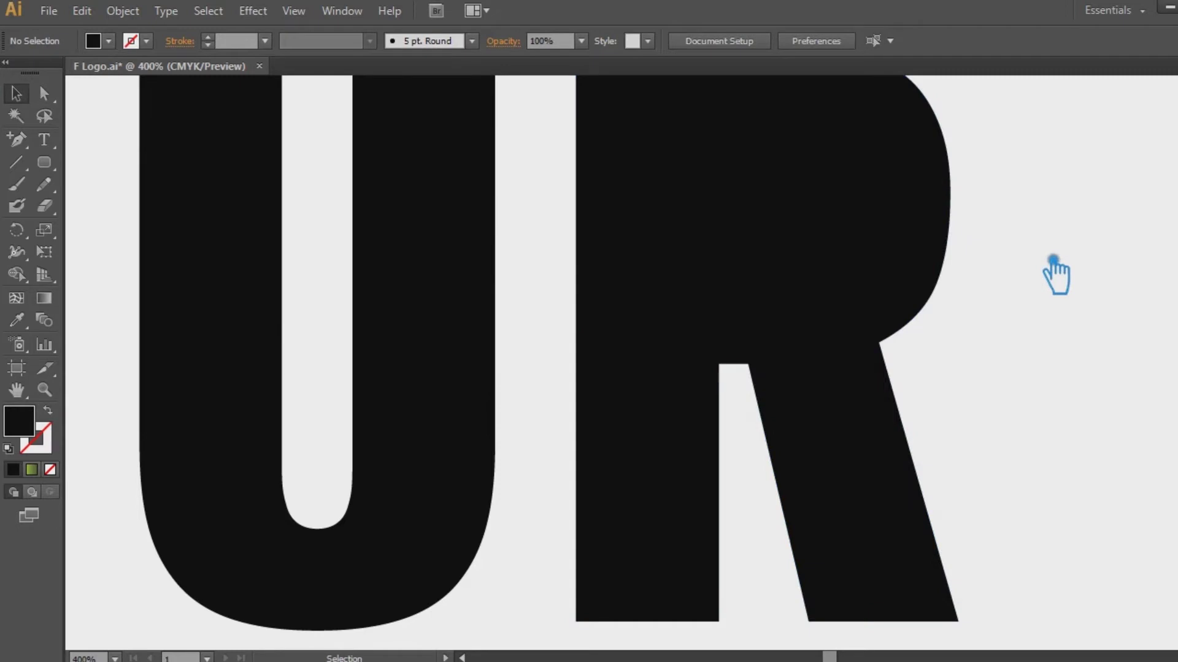
key(ctrl+minus)
key(ctrl+minus)
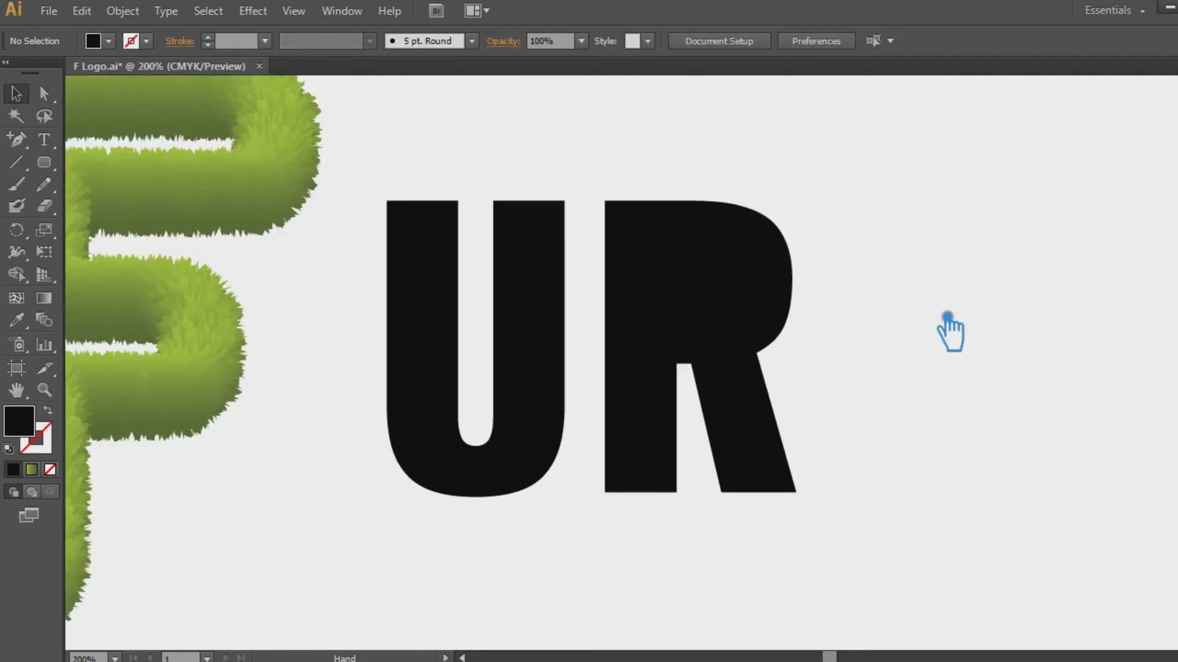
Step: Draw a small circle on the pasteboard outside the artboard and fill it with the green linear gradient
scroll(951, 329, left, 3)
click(650, 301)
key(ctrl+minus)
key(ctrl+minus)
drag(44, 162, 117, 202)
drag(117, 155, 176, 213)
key(i)
click(31, 470)
key(v)
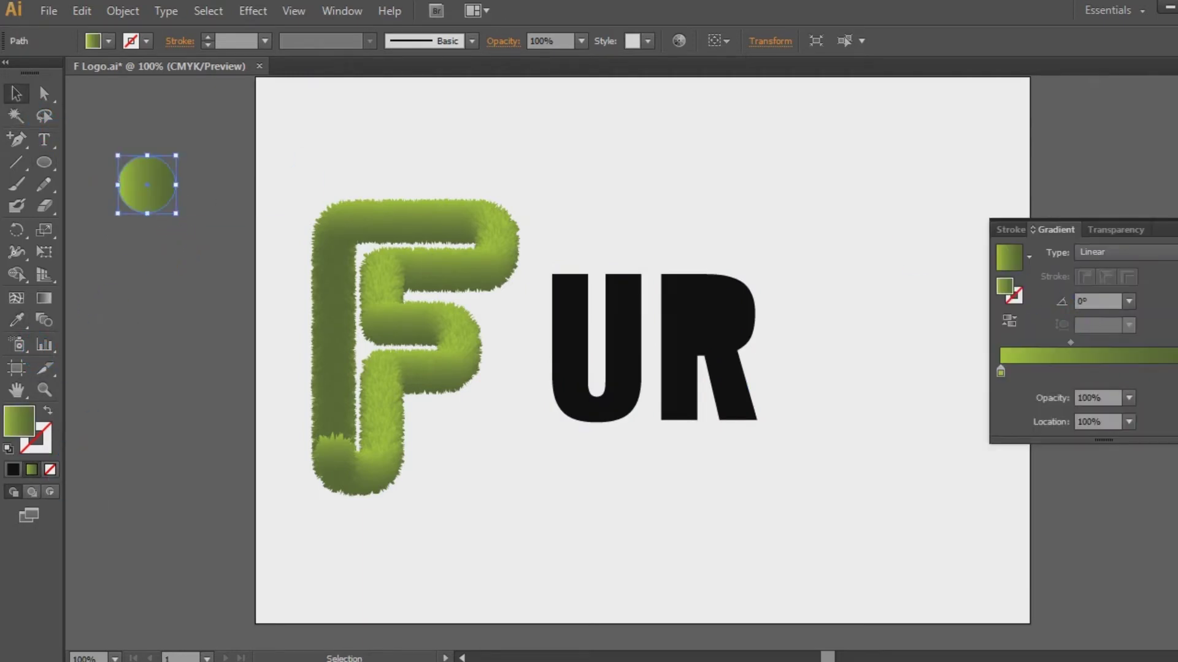
Step: Change the dark end of the circle's gradient to the dark teal 0F725F
double_click(1018, 301)
drag(645, 402, 666, 354)
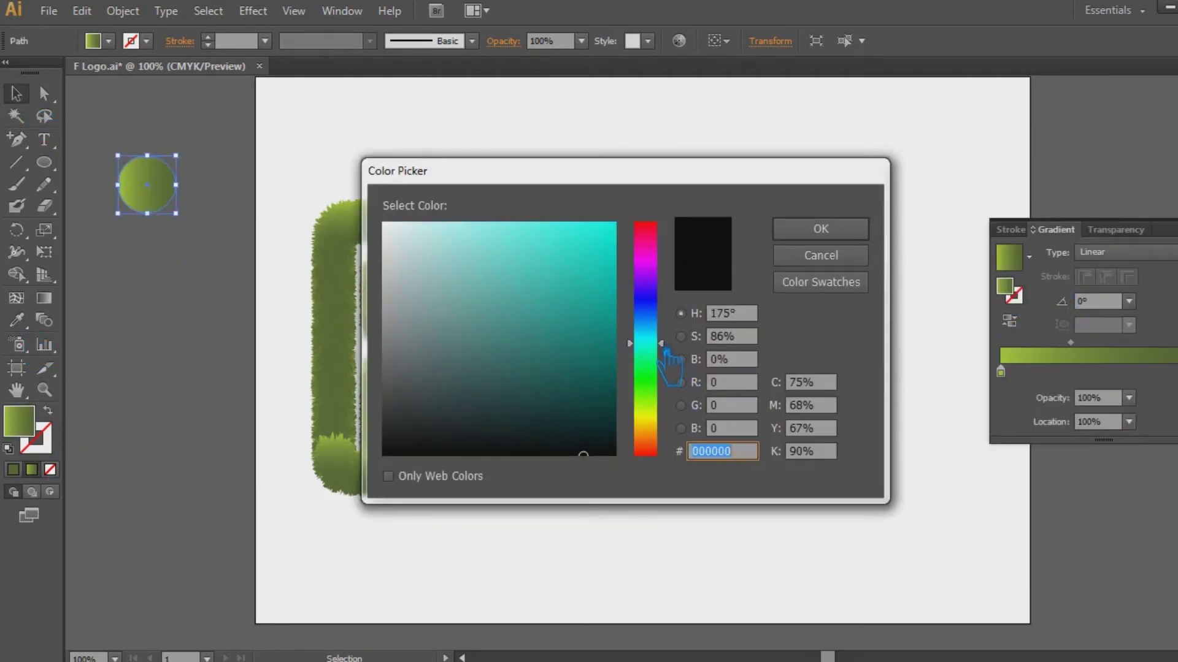
drag(613, 372, 605, 360)
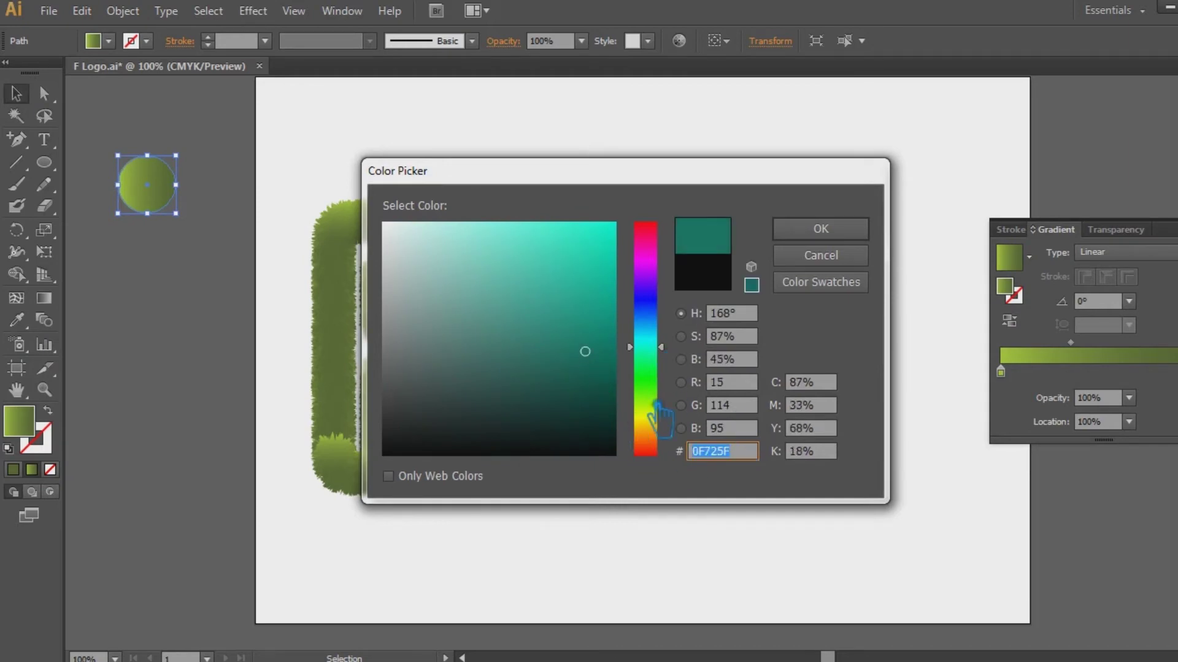
click(823, 231)
Step: Change the light end of the circle's gradient to the light turquoise 48EDCD
click(1004, 373)
double_click(1007, 287)
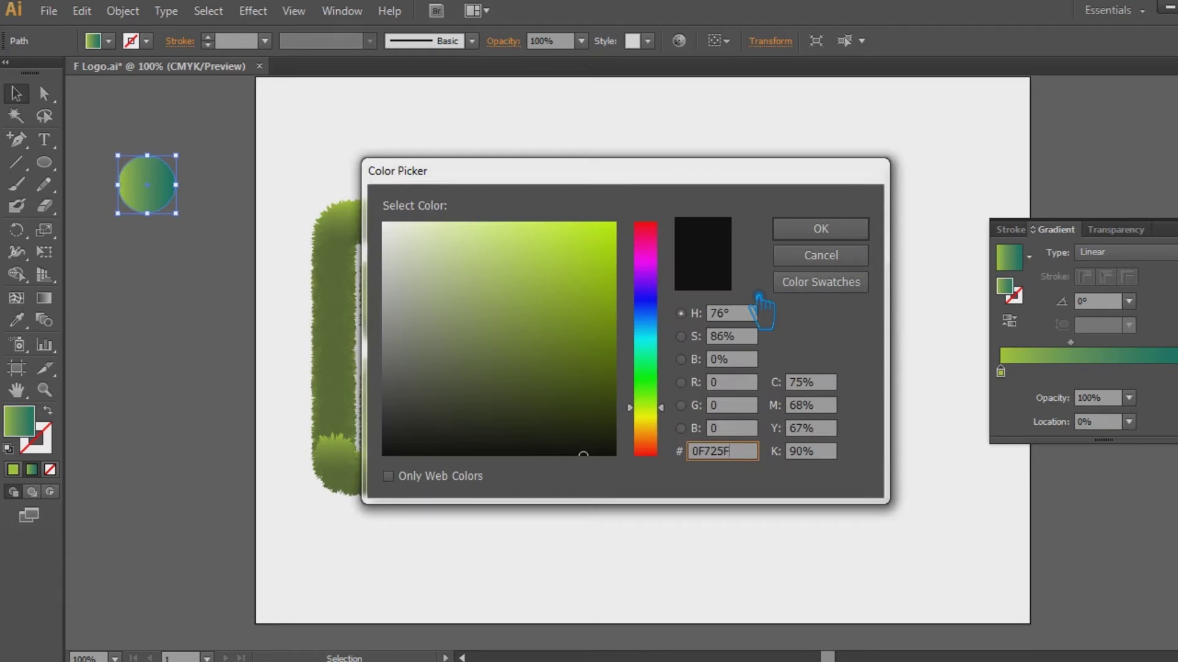
click(644, 349)
click(571, 271)
click(547, 239)
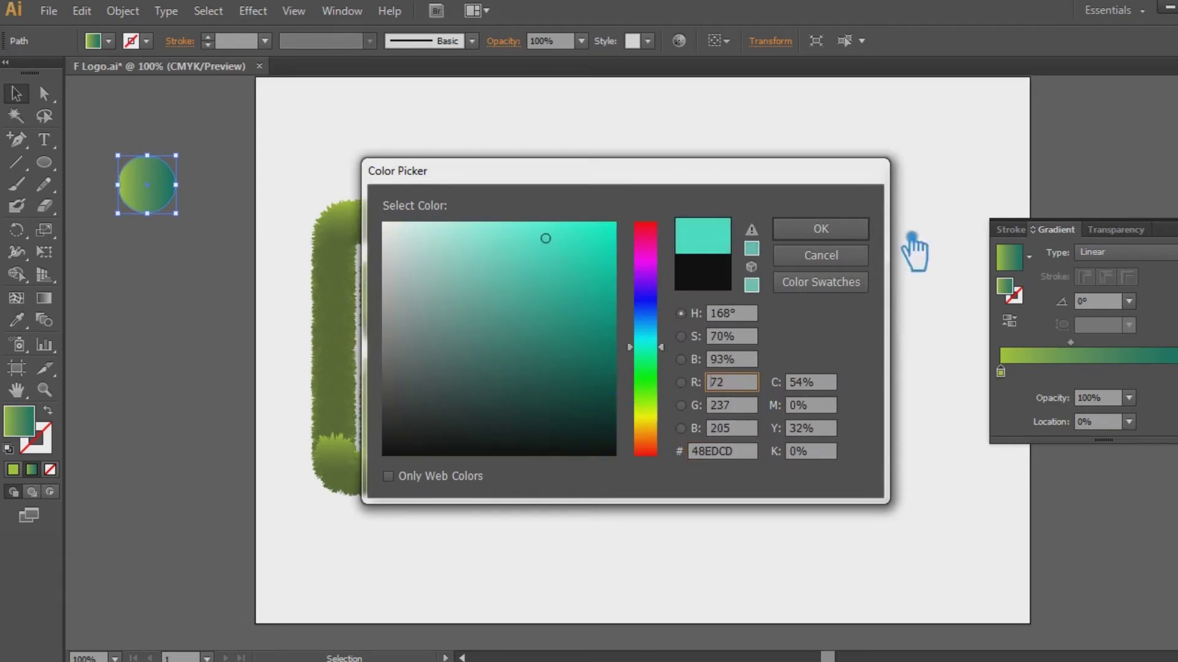
click(828, 230)
Step: Redirect the circle's gradient to run vertically at -90°, with the light colour at the top, and deselect it
key(g)
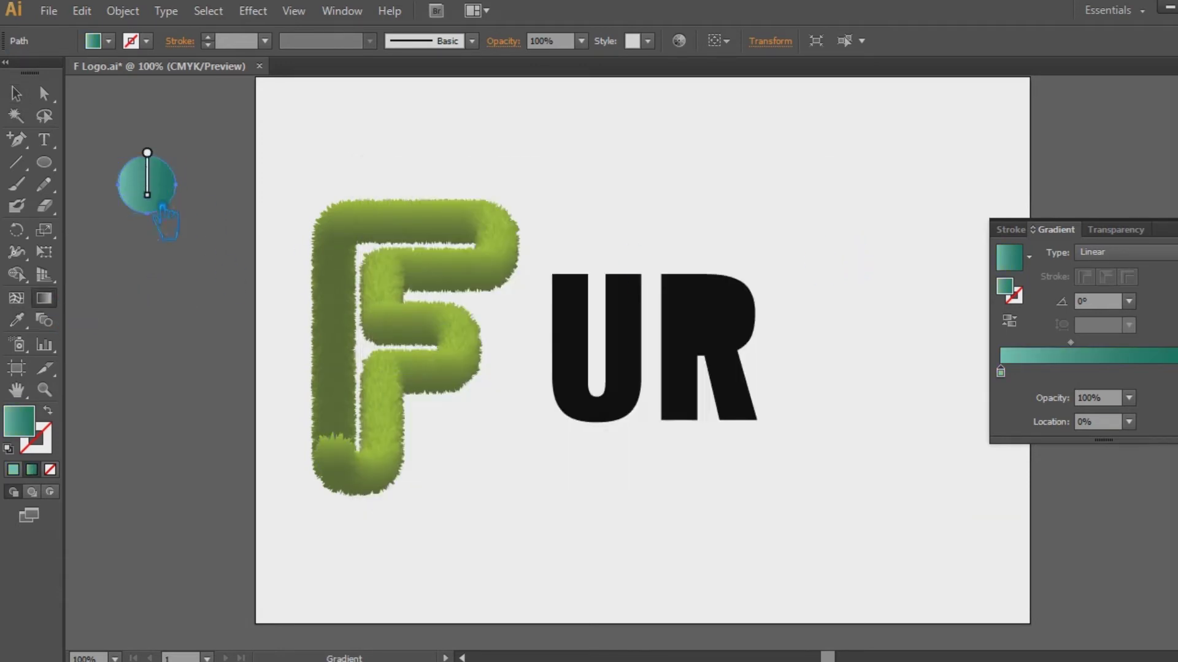
drag(163, 208, 161, 222)
drag(142, 177, 142, 186)
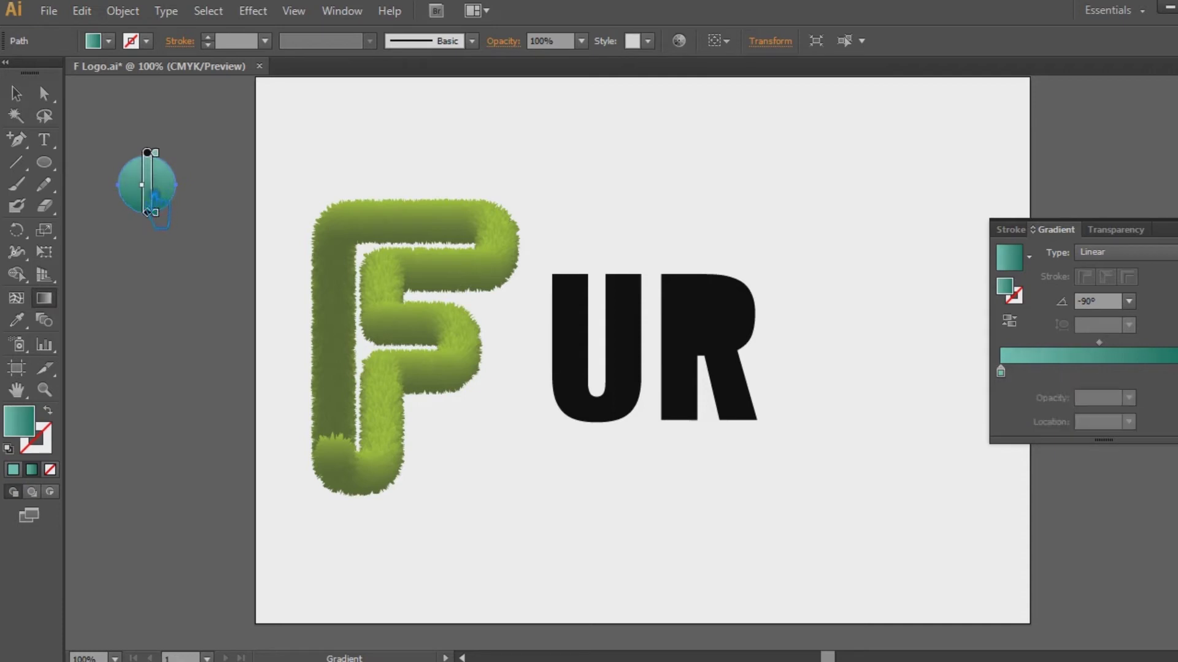
click(16, 93)
click(207, 150)
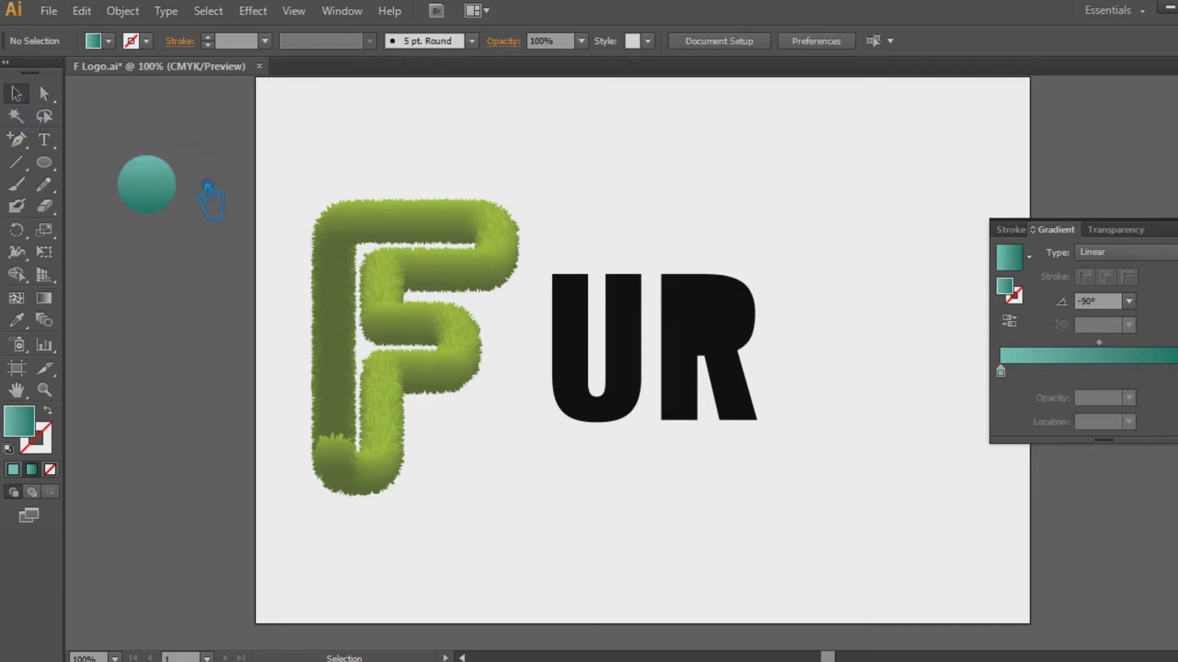
Step: Shrink the teal circle to about 33 px and place a copy directly below it
click(165, 202)
drag(184, 221, 247, 239)
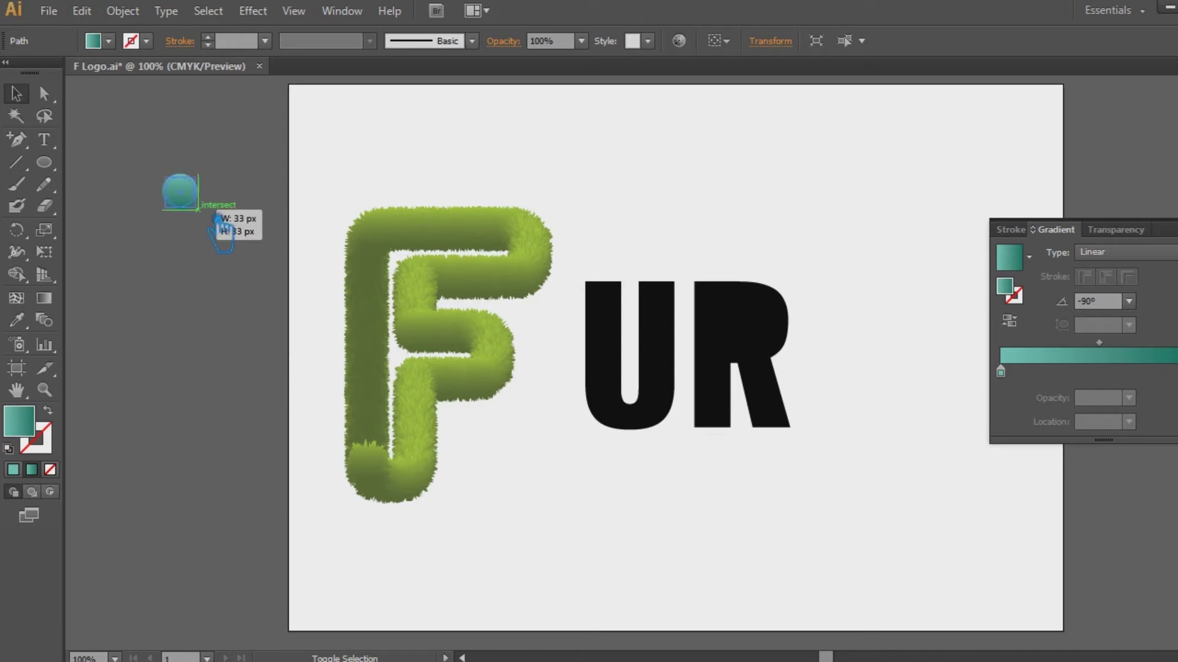
click(230, 225)
drag(195, 203, 184, 254)
Step: Select both teal circles and make a blend between them
drag(187, 163, 190, 159)
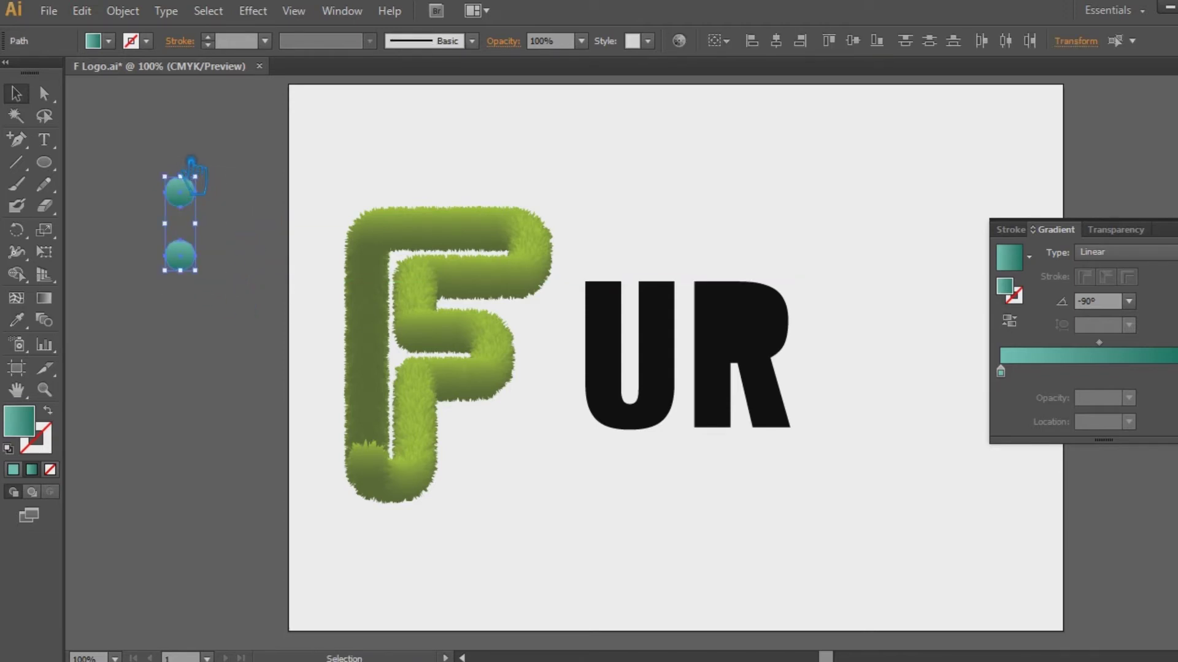
click(122, 10)
mouse_move(350, 423)
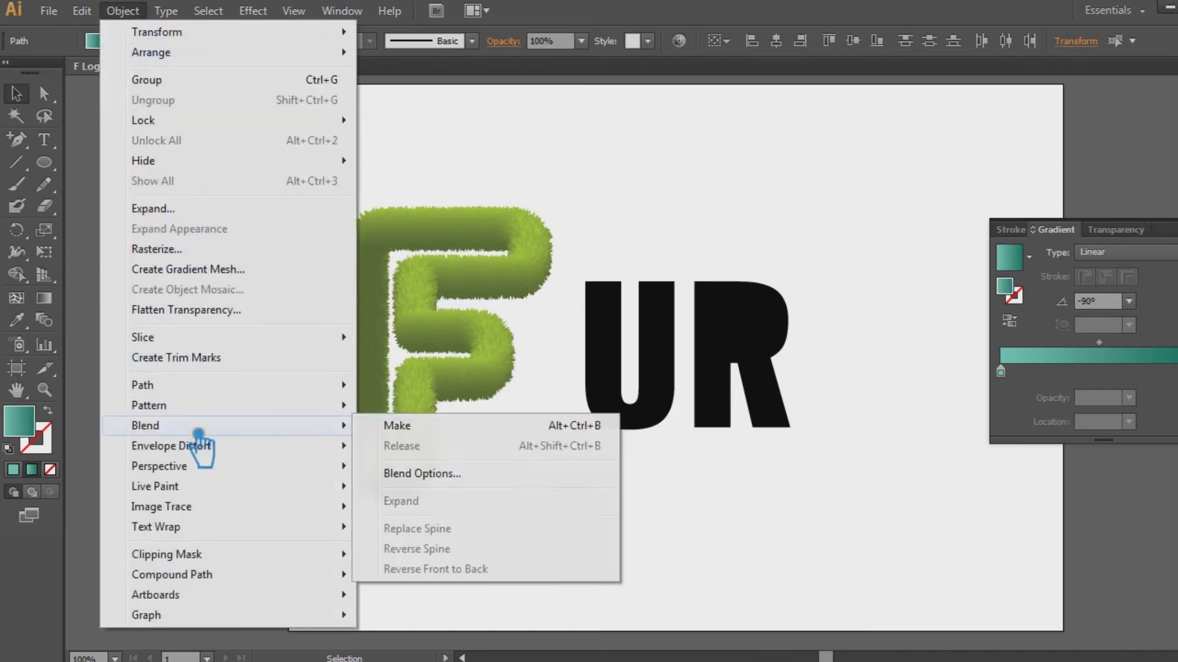
click(429, 384)
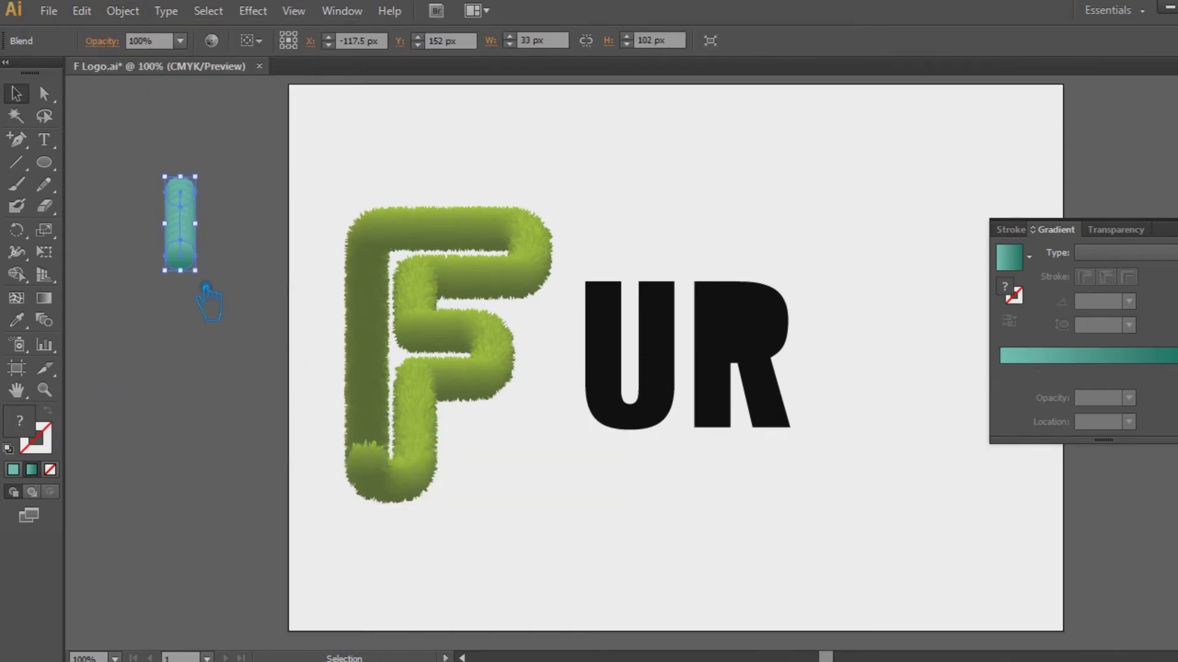
Step: Set the teal blend's spacing to Specified Distance with a value of 2 px
click(123, 10)
mouse_move(340, 426)
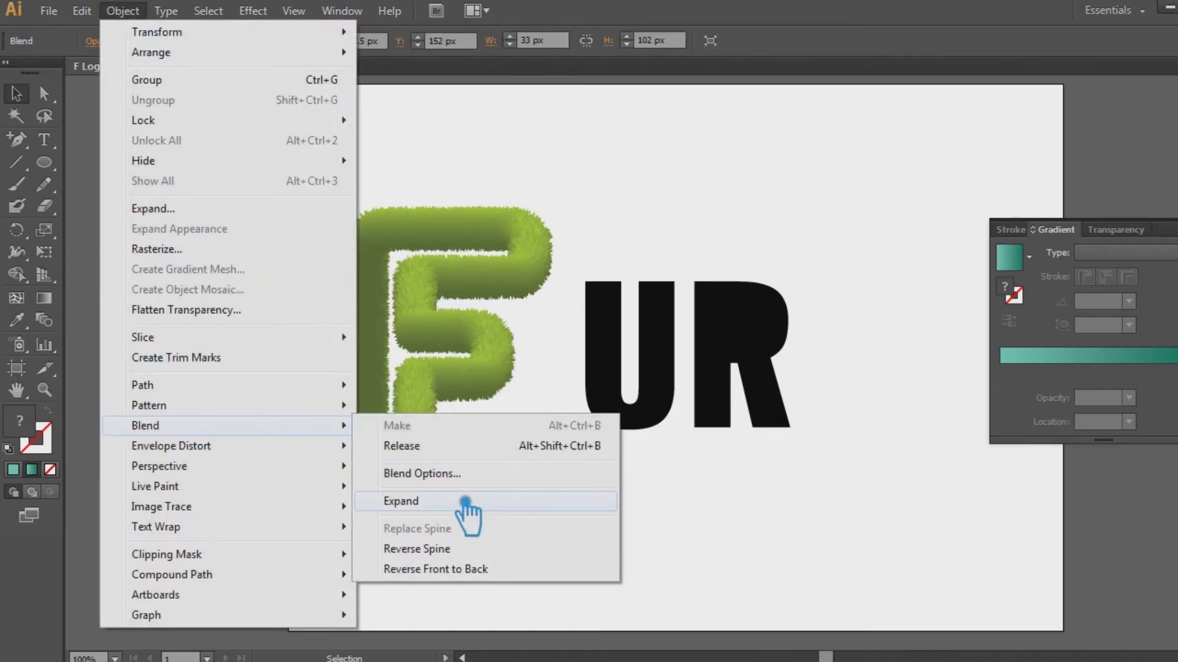
click(460, 473)
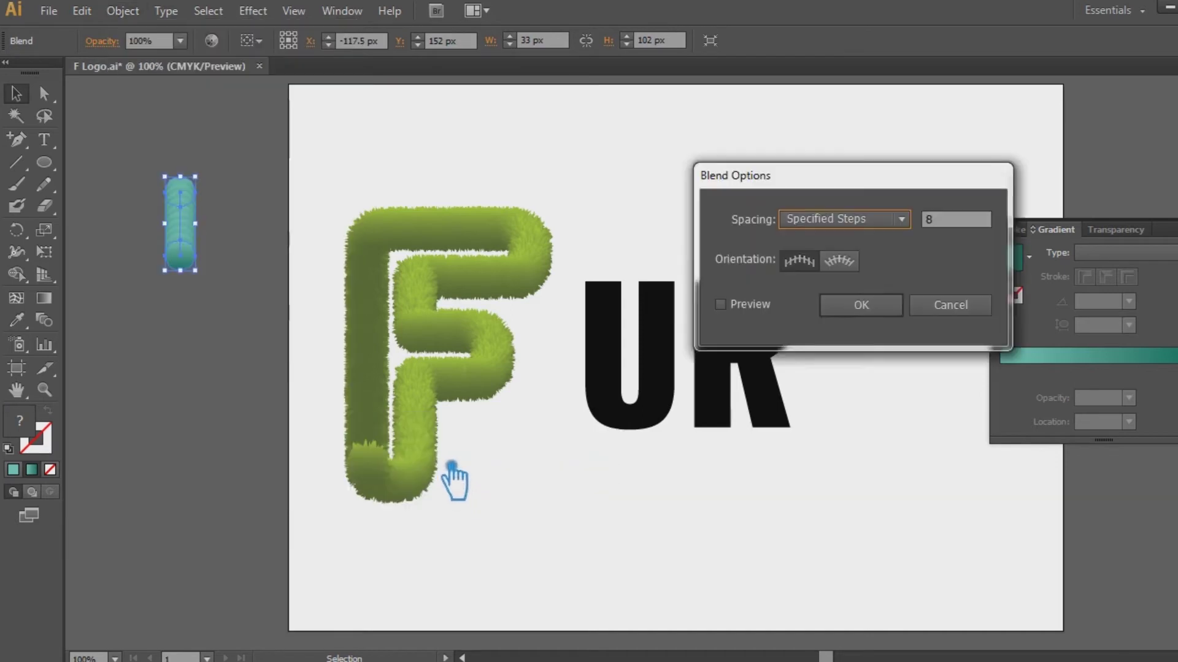
click(883, 227)
click(828, 277)
click(720, 304)
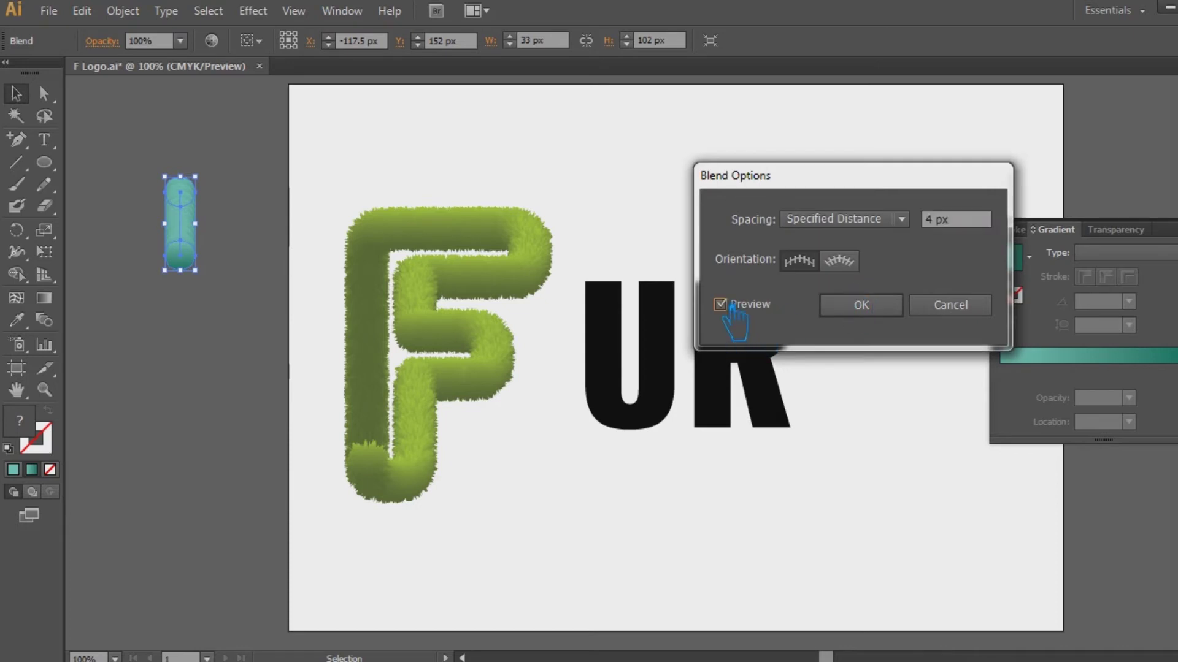
text(2)
click(901, 218)
click(858, 276)
click(893, 305)
click(226, 256)
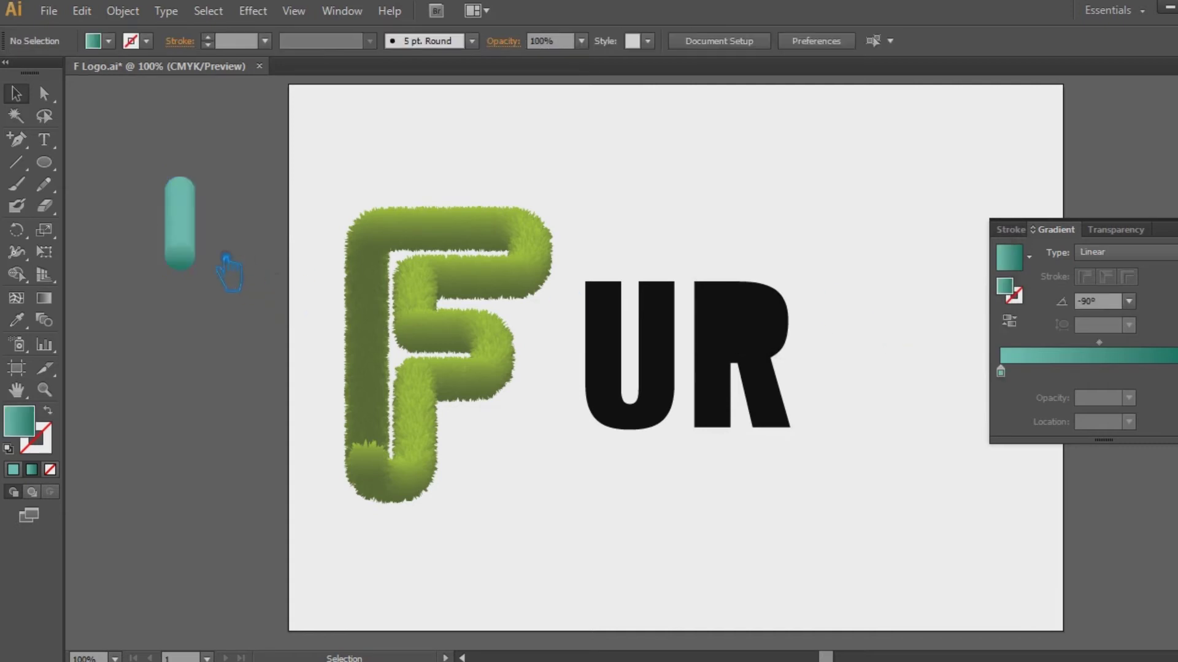
Step: Place a copy of the teal blend beside the original on the pasteboard
drag(196, 246, 232, 264)
click(231, 315)
click(429, 153)
Step: Swap the fill and stroke of the UR letters so they are only outlined, and ungroup them
click(778, 351)
click(49, 411)
right_click(742, 381)
click(794, 489)
Step: Apply the teal blend's gradient to the strokes of the U and R outlines, leaving them unfilled
click(632, 402)
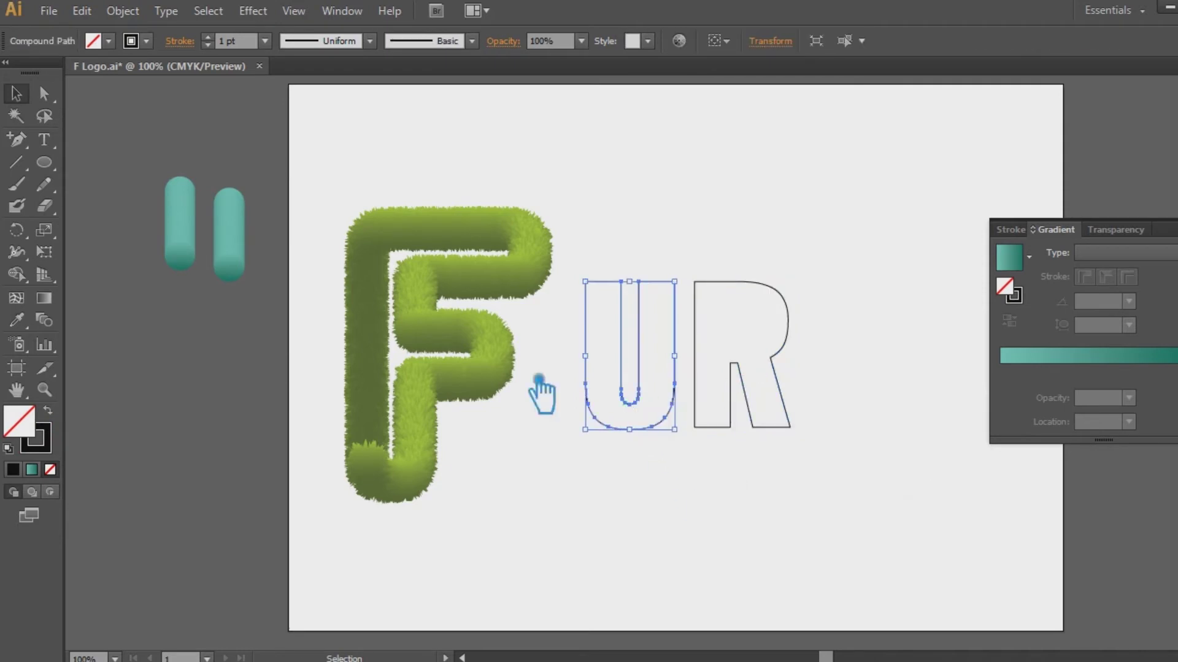
shift+click(250, 246)
mouse_move(769, 453)
mouse_down()
mouse_move(681, 402)
mouse_move(613, 393)
mouse_up()
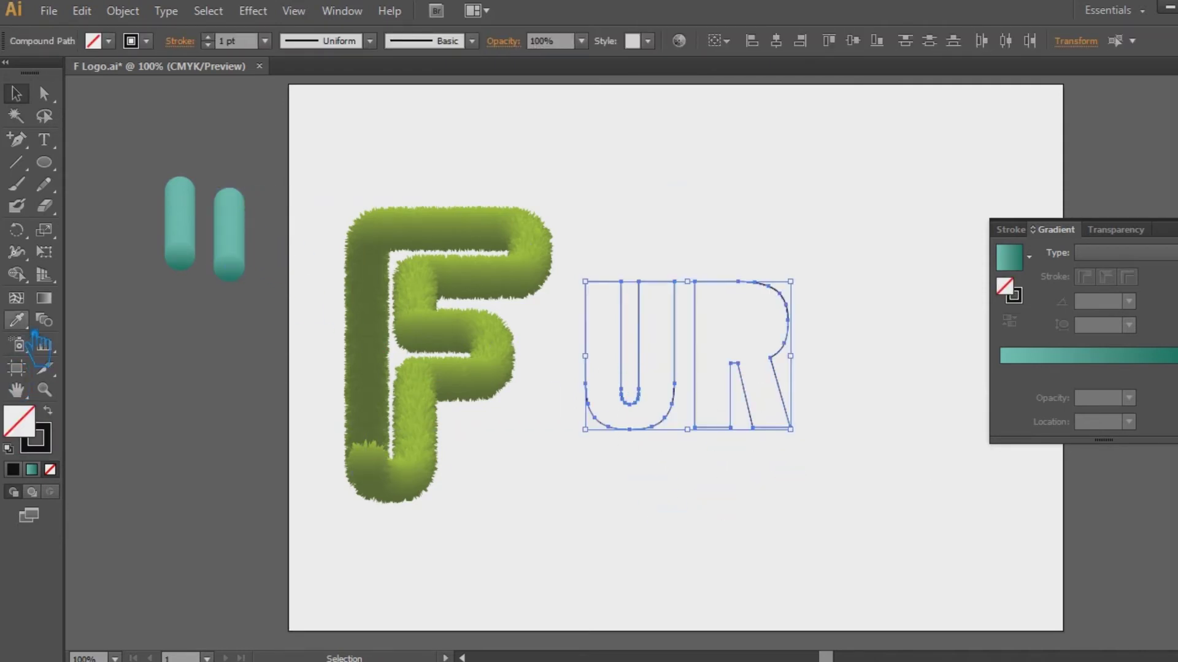
click(17, 320)
click(233, 270)
click(49, 411)
key(v)
click(679, 453)
Step: Move the copied teal blend from the pasteboard to between the F and the U outline
click(667, 417)
shift+click(252, 260)
click(249, 276)
drag(238, 252, 562, 368)
Step: Add the U outline to the selected blend and try to make it the blend's spine
shift+click(608, 389)
click(123, 10)
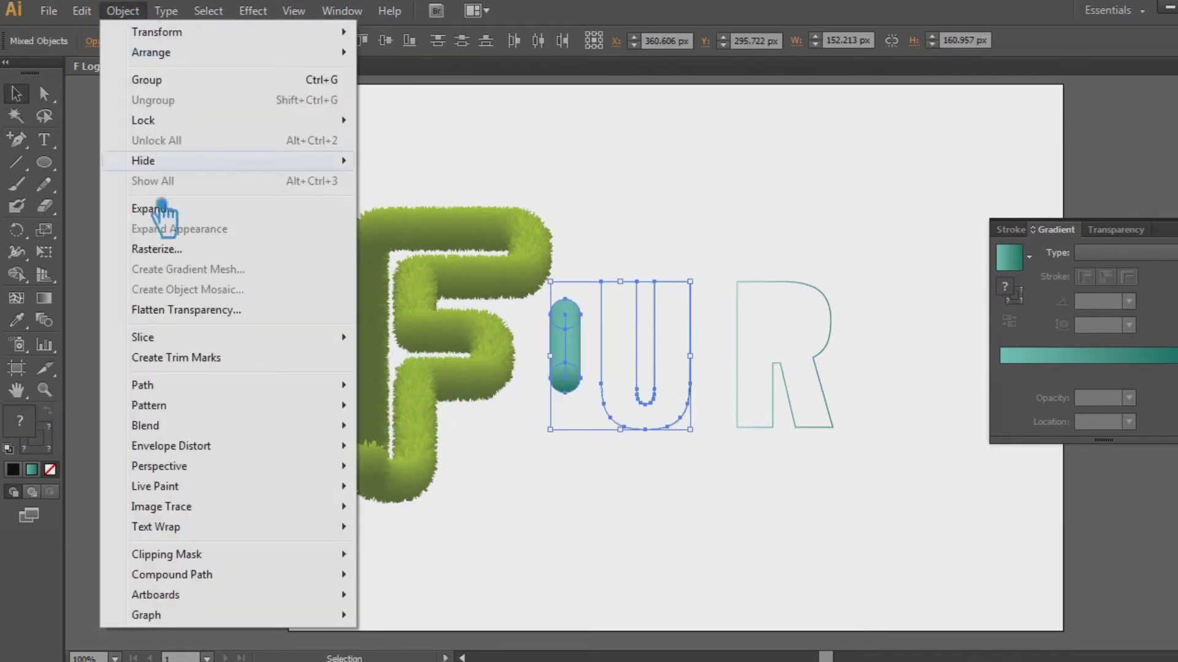
mouse_move(266, 425)
click(736, 522)
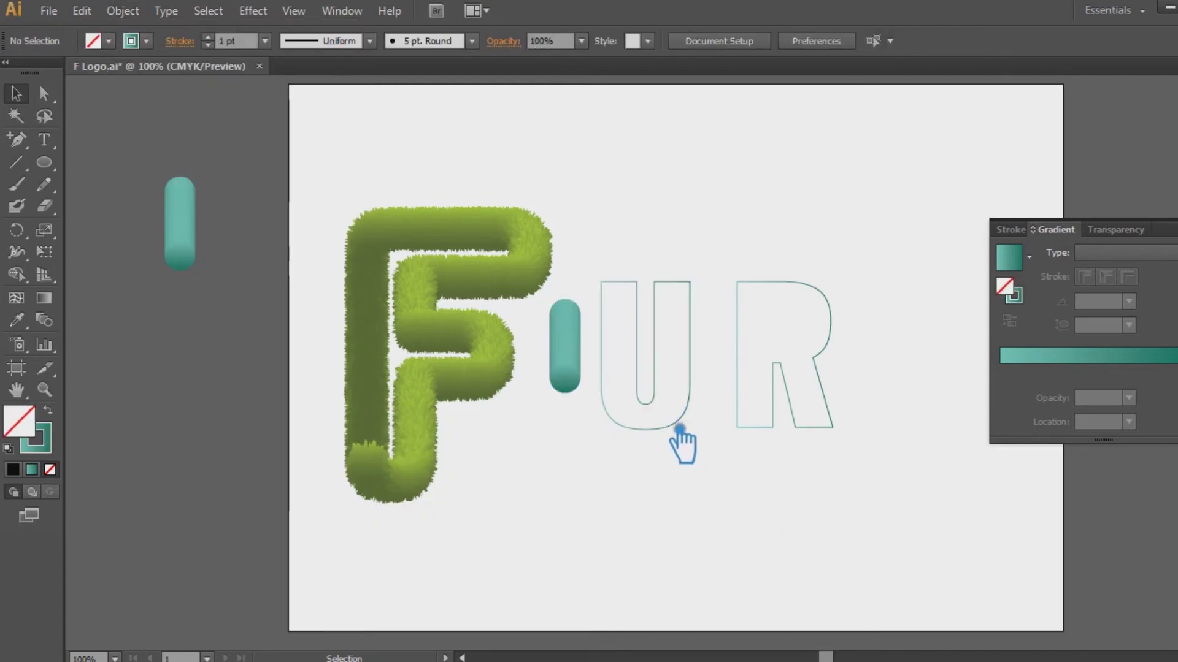
Step: Open the U outline by adding anchor points and cutting a small gap near the top of its left edge
scroll(680, 429, up, 2)
scroll(716, 394, up, 2)
scroll(715, 394, right, 2)
click(560, 279)
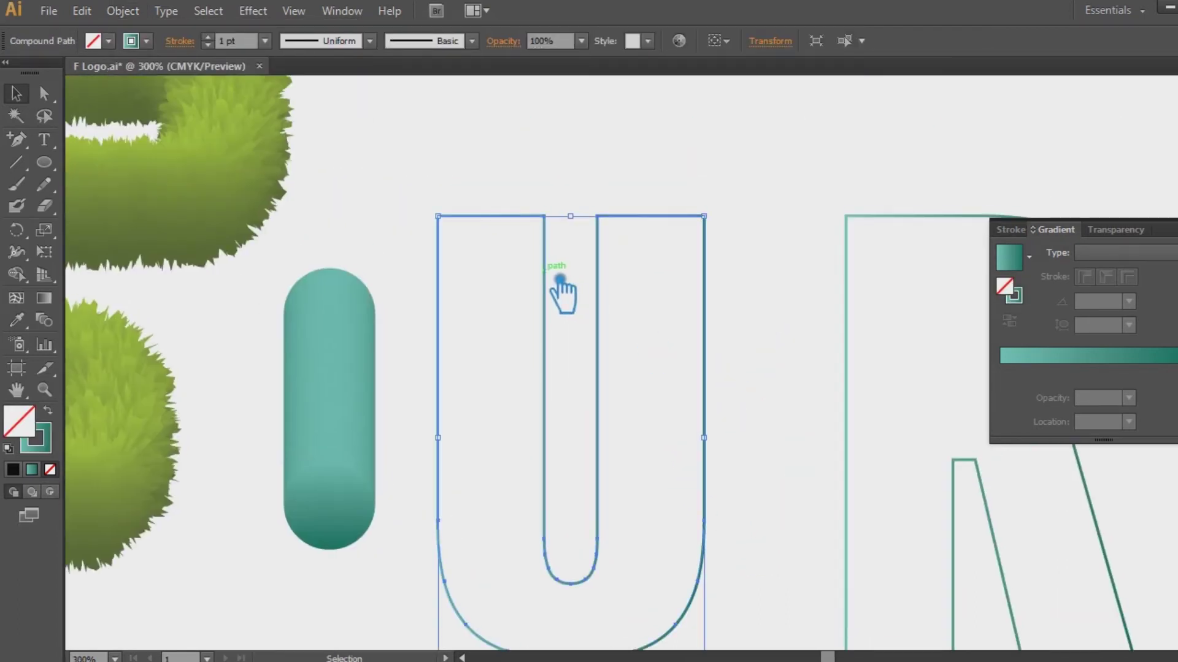
key(p)
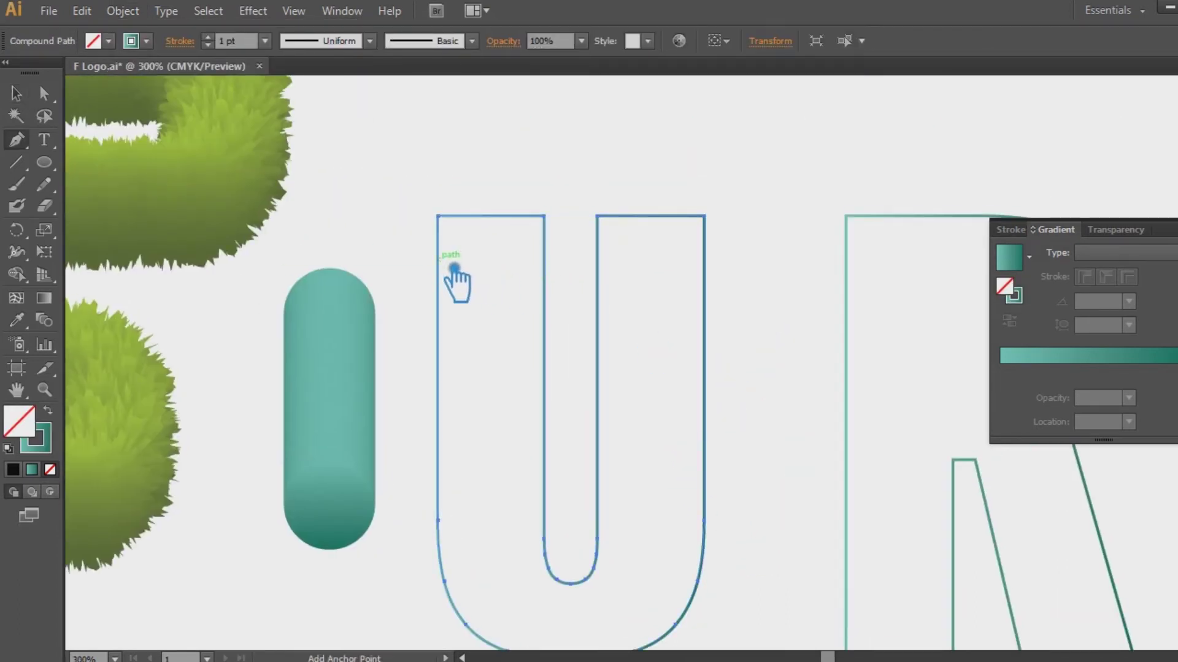
click(454, 269)
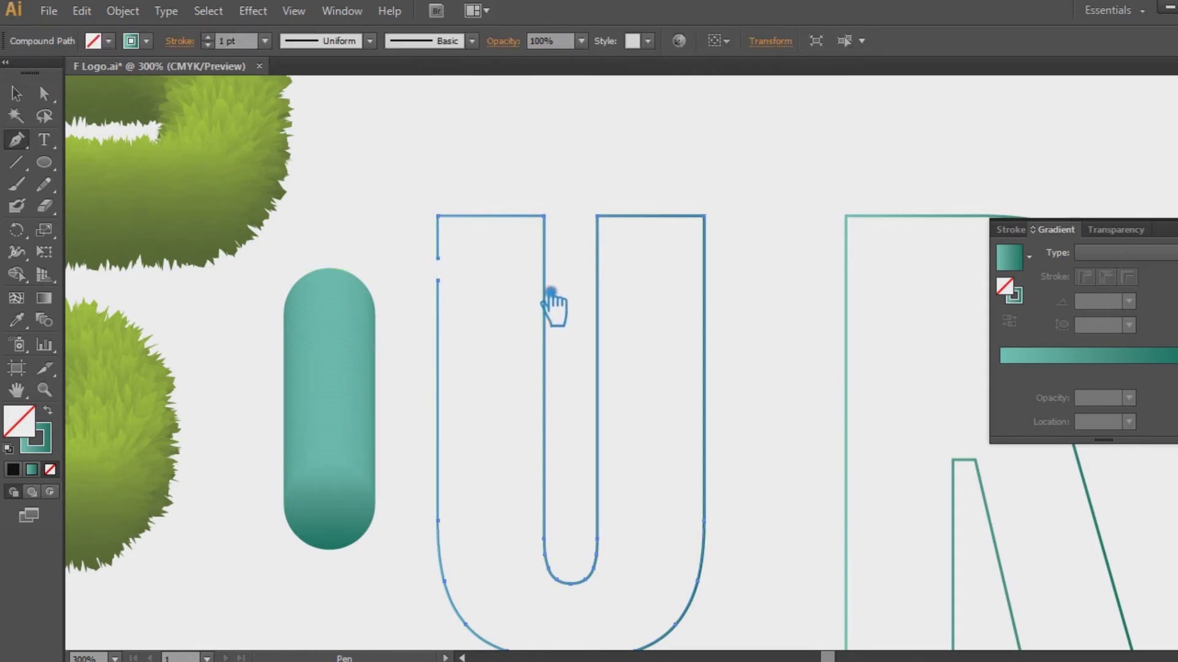
key(a)
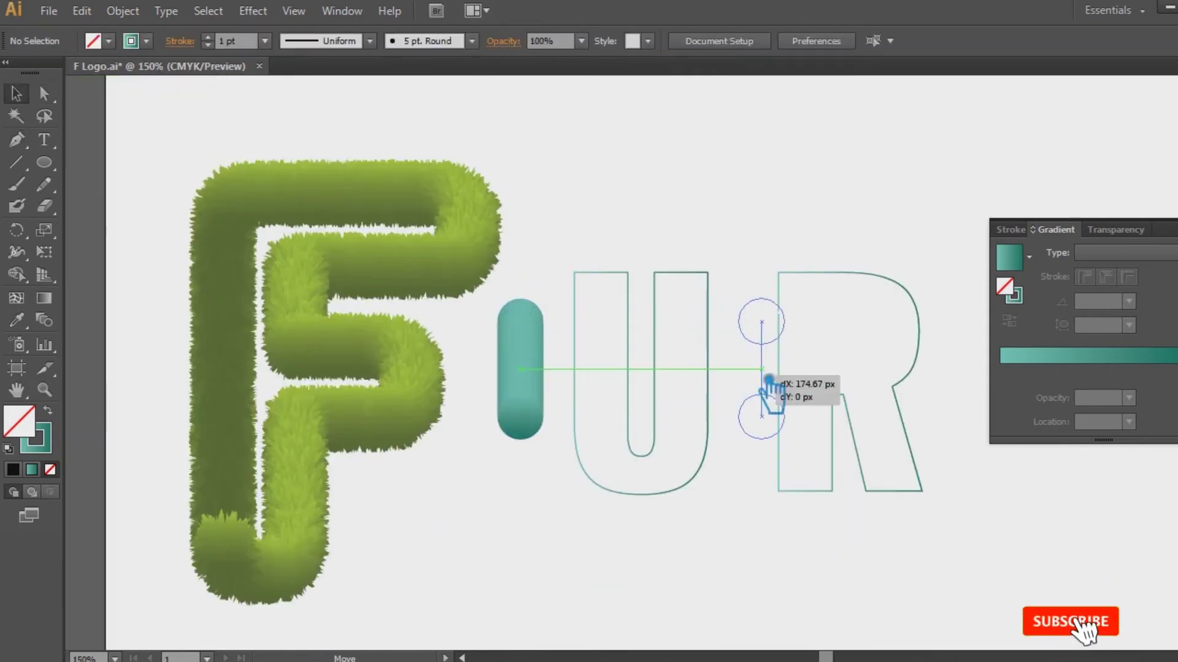
Step: Move the teal blend to between the U and R outlines and select the R outline
drag(771, 389, 750, 371)
click(806, 347)
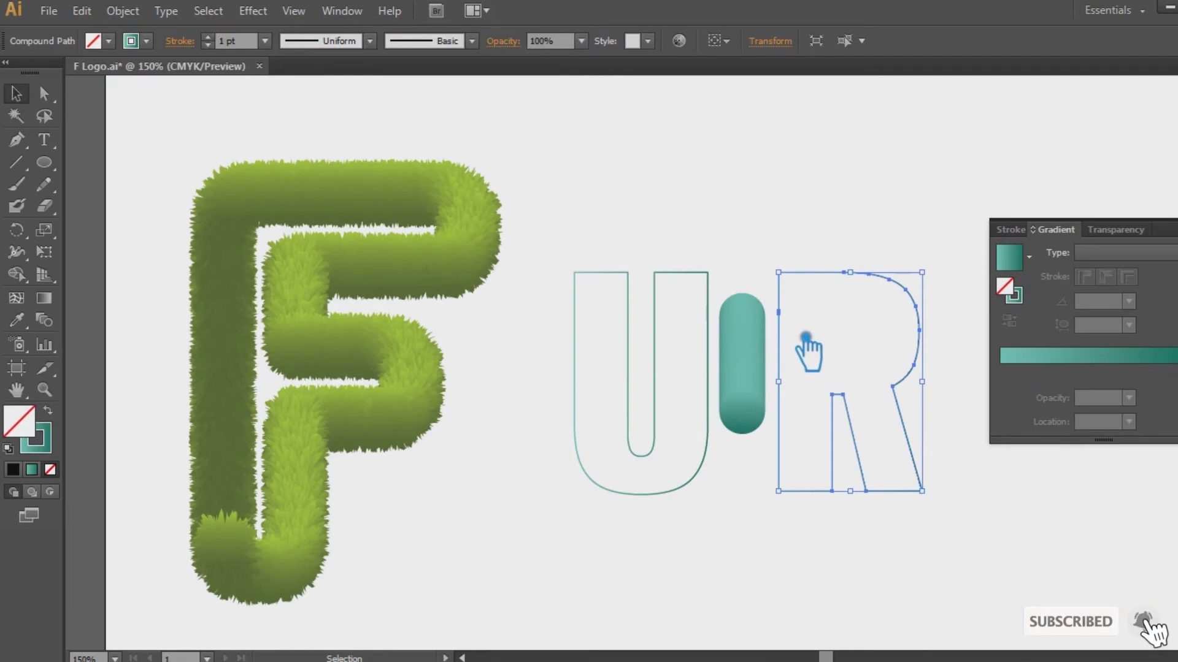
drag(805, 339, 550, 388)
Step: Select the R outline together with the teal blend and try to make the outline the blend's spine
key(ctrl+plus)
key(ctrl+plus)
key(ctrl+plus)
key(a)
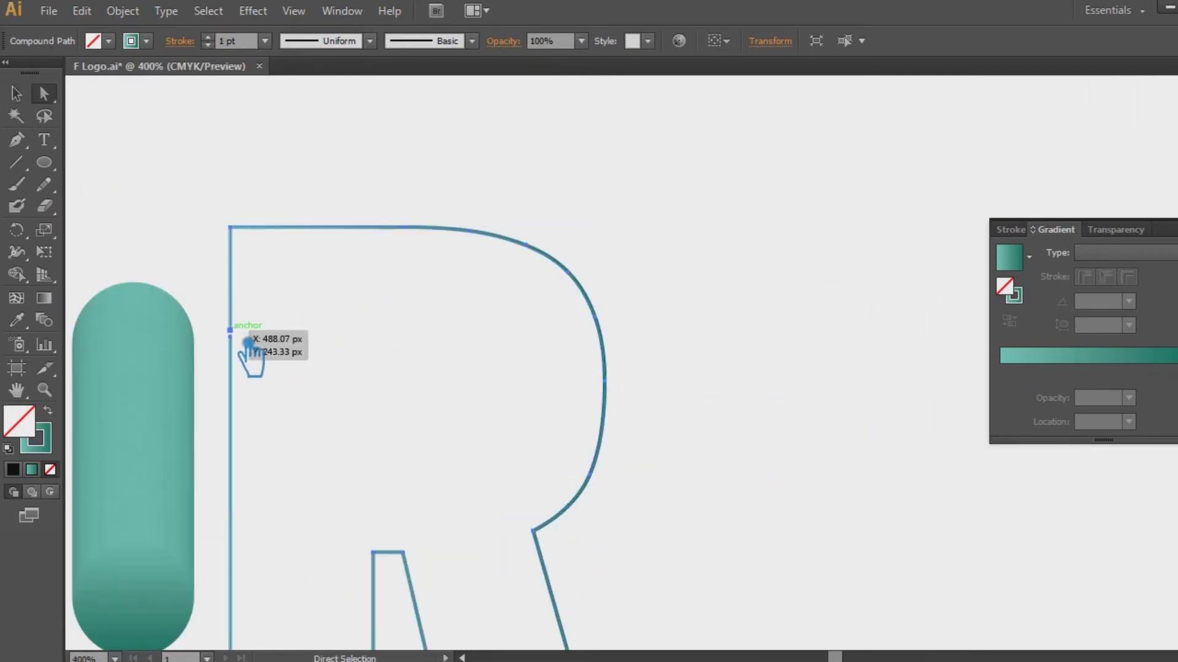
click(247, 342)
key(v)
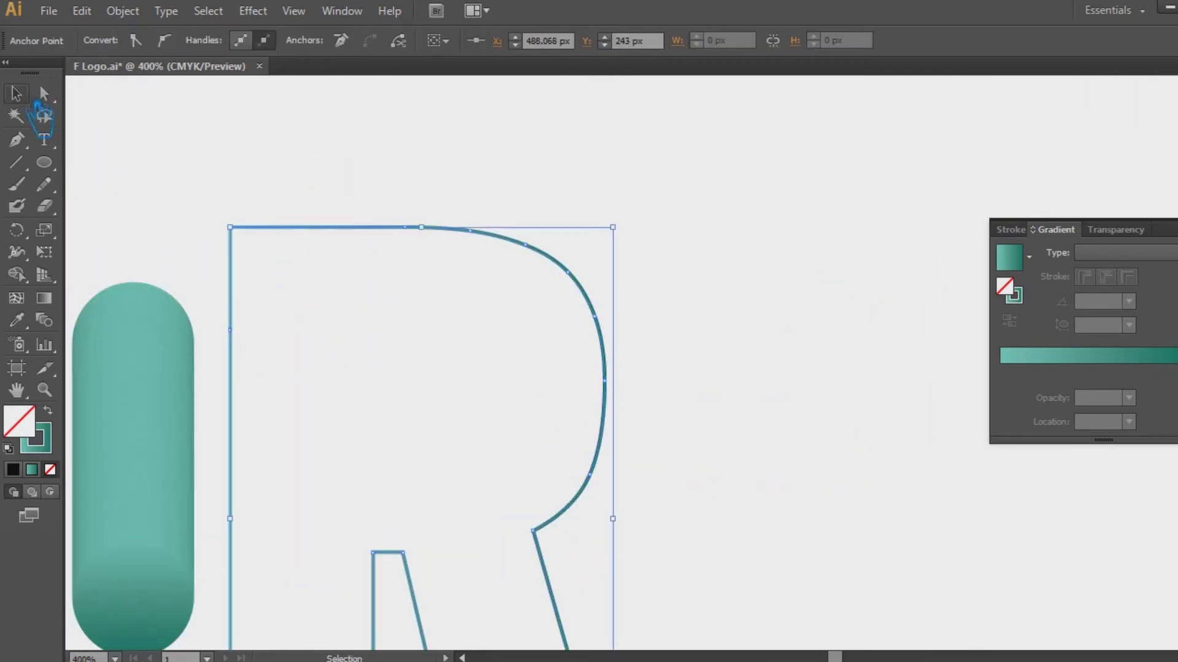
shift+click(141, 300)
click(122, 10)
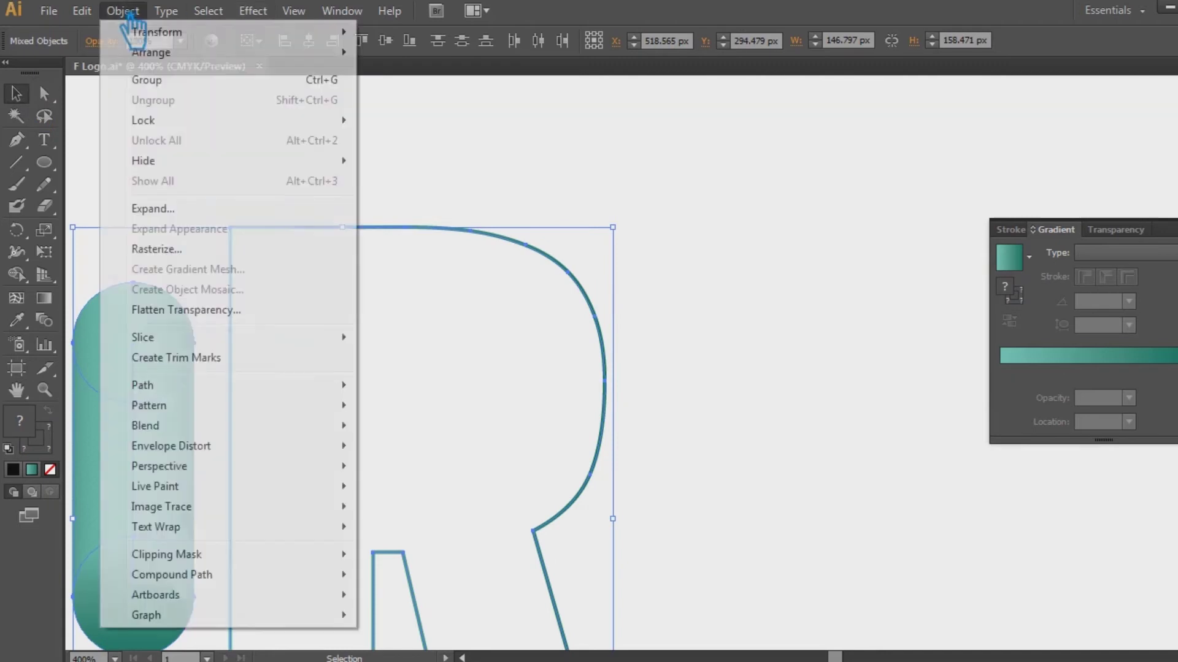
mouse_move(209, 426)
click(642, 386)
Step: Release the compound path of the R outline and deselect it
right_click(614, 371)
click(689, 481)
click(731, 416)
drag(732, 416, 837, 323)
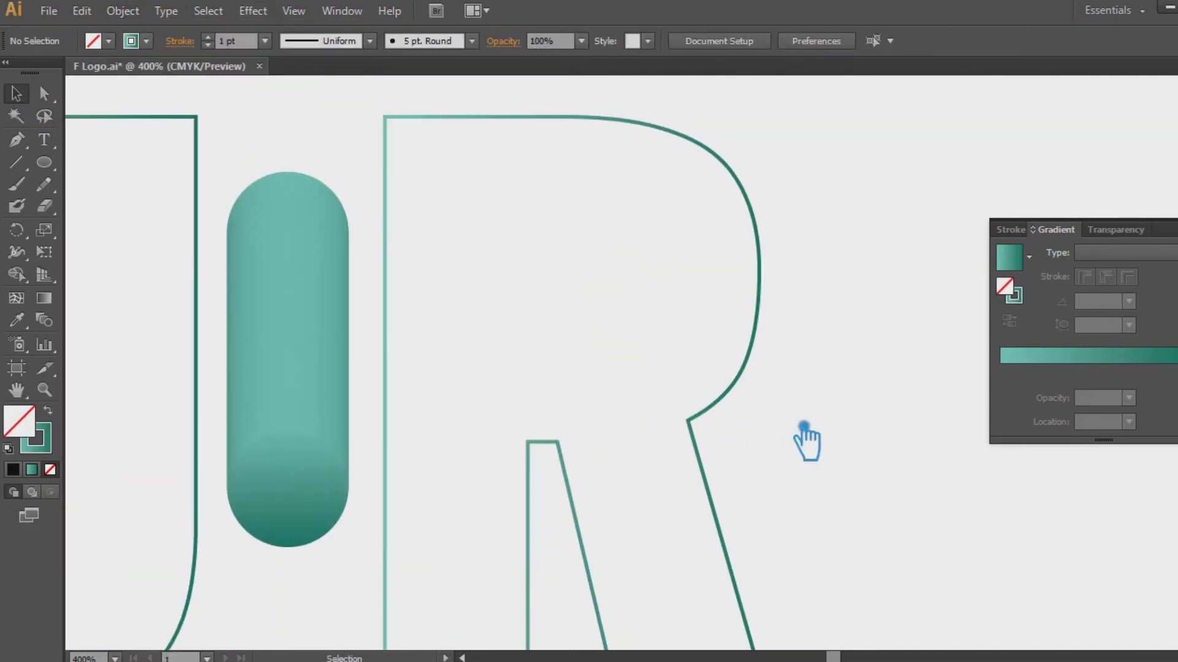
Step: Try replacing the spine of the large teal blend with the R outline, and undo it
drag(804, 425, 280, 211)
click(255, 11)
mouse_move(128, 12)
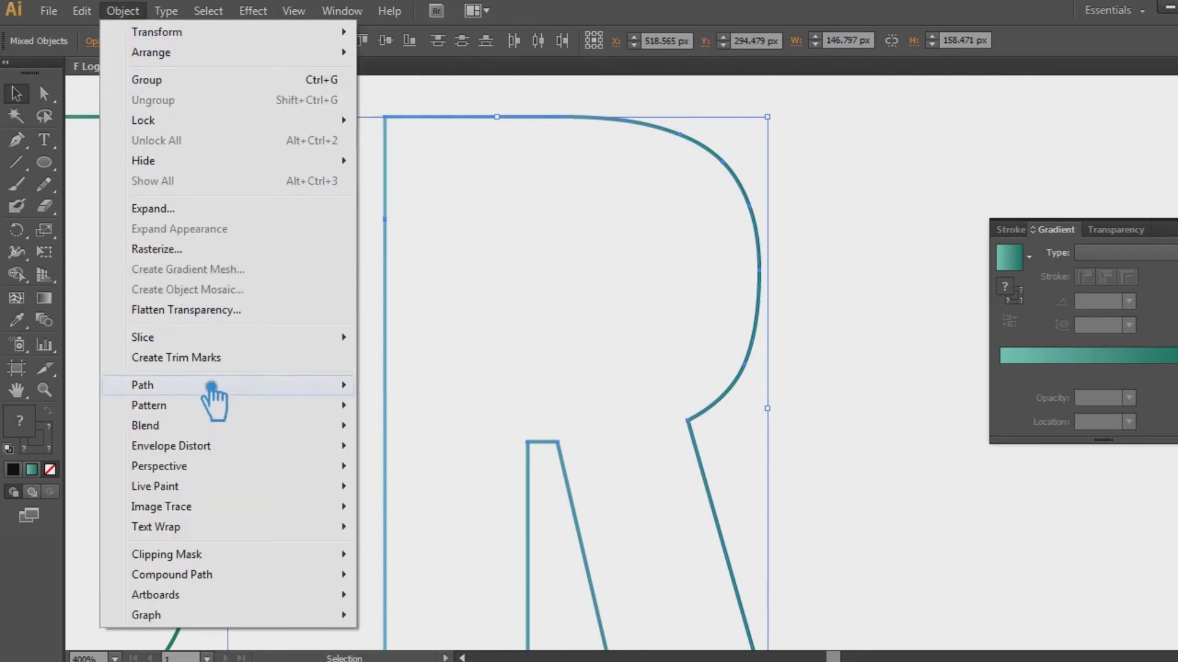
mouse_move(276, 429)
click(546, 523)
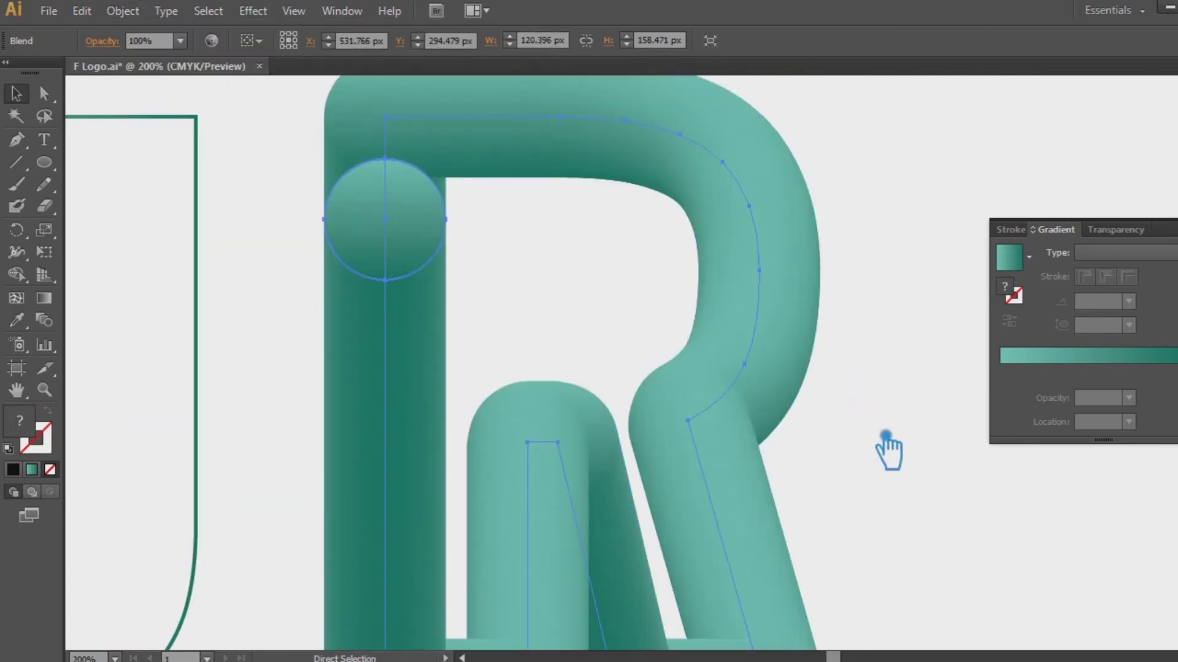
key(ctrl+0)
drag(465, 447, 685, 464)
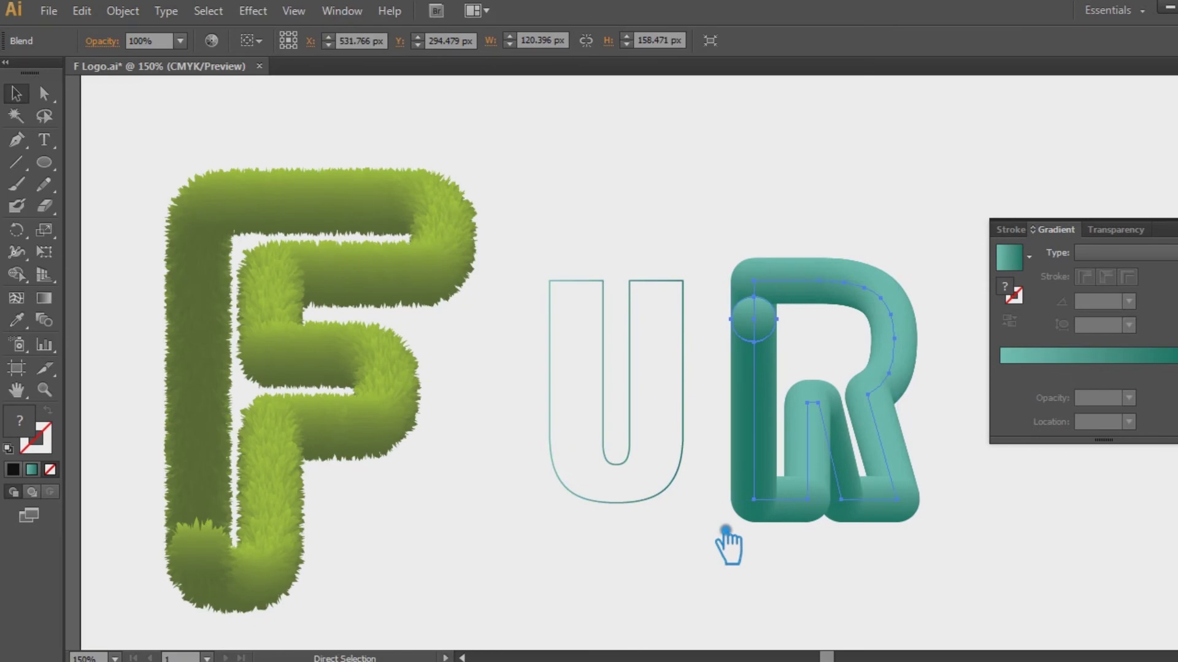
key(ctrl+z)
Step: Scale the teal blend down slightly and place a copy of it between the furry F and the U outline
click(736, 423)
drag(757, 315, 752, 323)
click(718, 487)
drag(733, 390, 517, 399)
Step: Replace the spine of the teal blend beside the R with the R outline, and deselect the result
click(733, 395)
shift+click(754, 389)
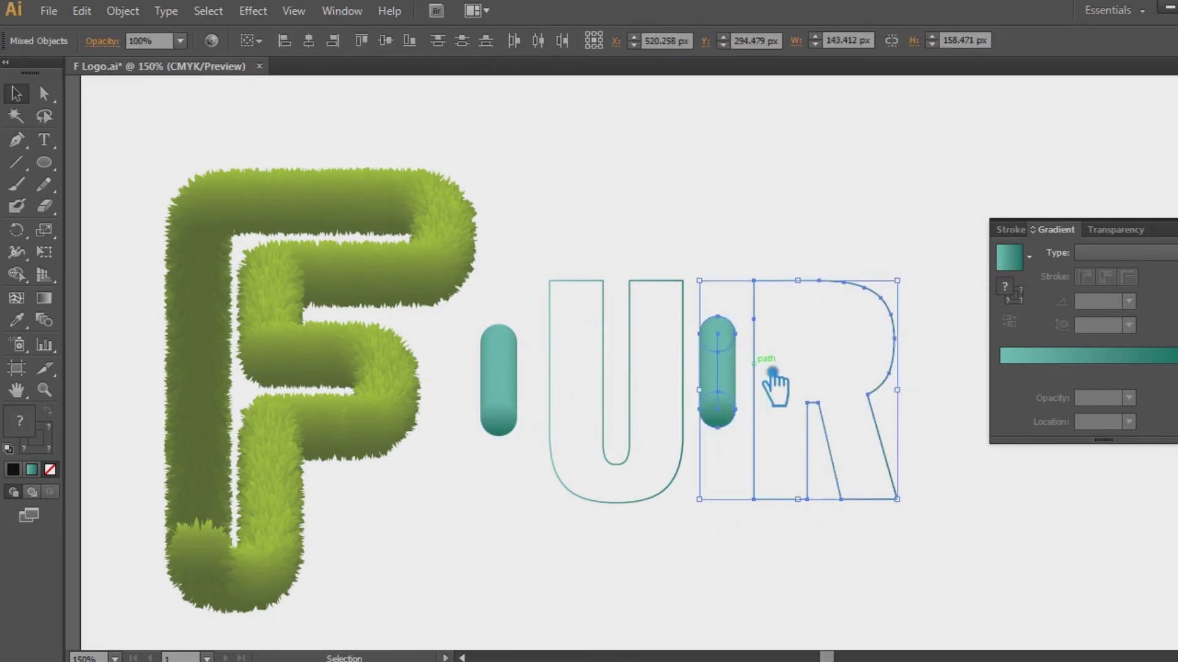
click(123, 11)
mouse_move(207, 430)
click(423, 529)
click(712, 604)
Step: Replace the spine of the remaining teal blend with the U outline, and deselect the result
click(678, 482)
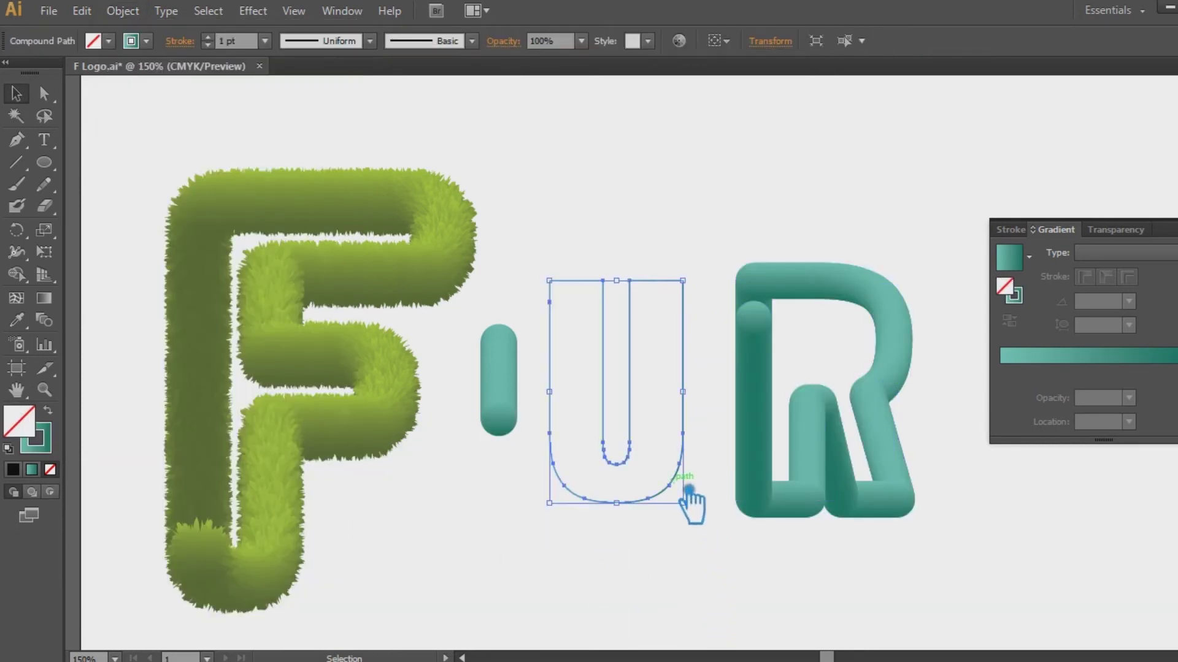
key(a)
click(630, 325)
click(630, 326)
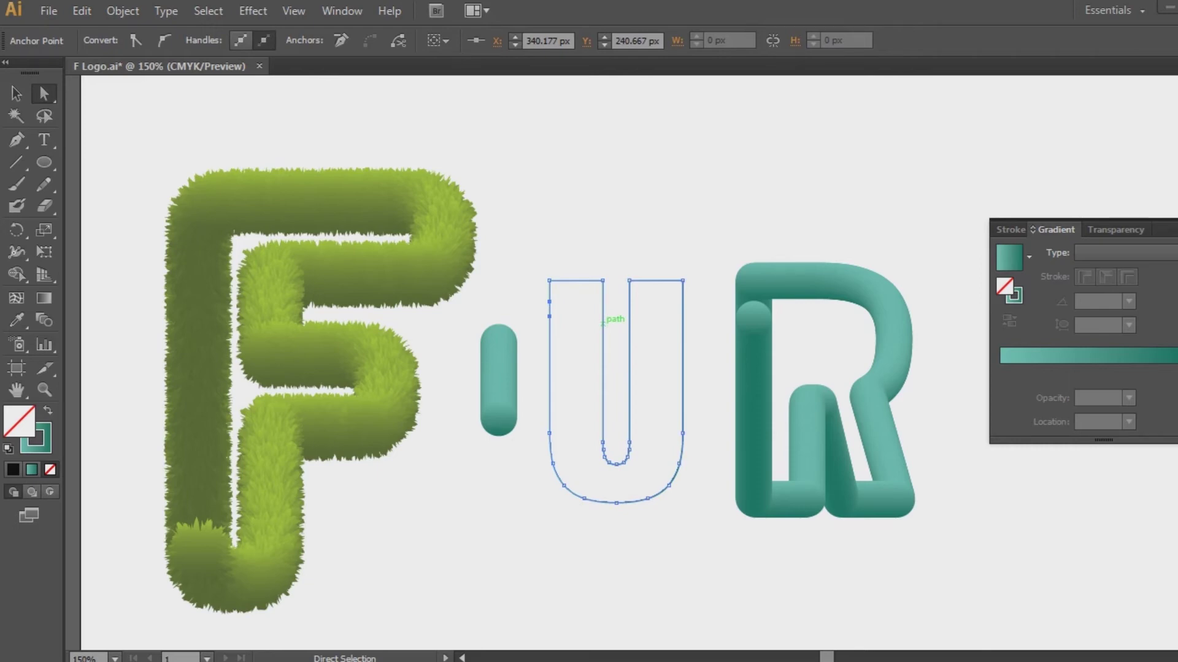
key(v)
shift+click(498, 380)
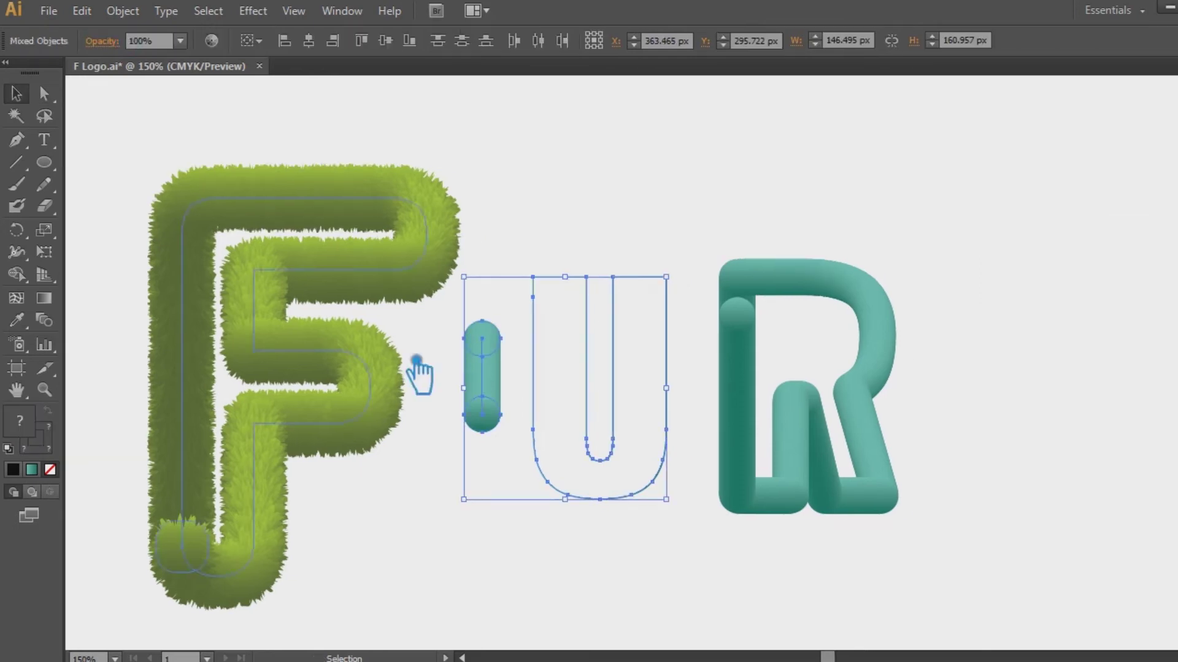
click(123, 10)
mouse_move(209, 426)
click(472, 528)
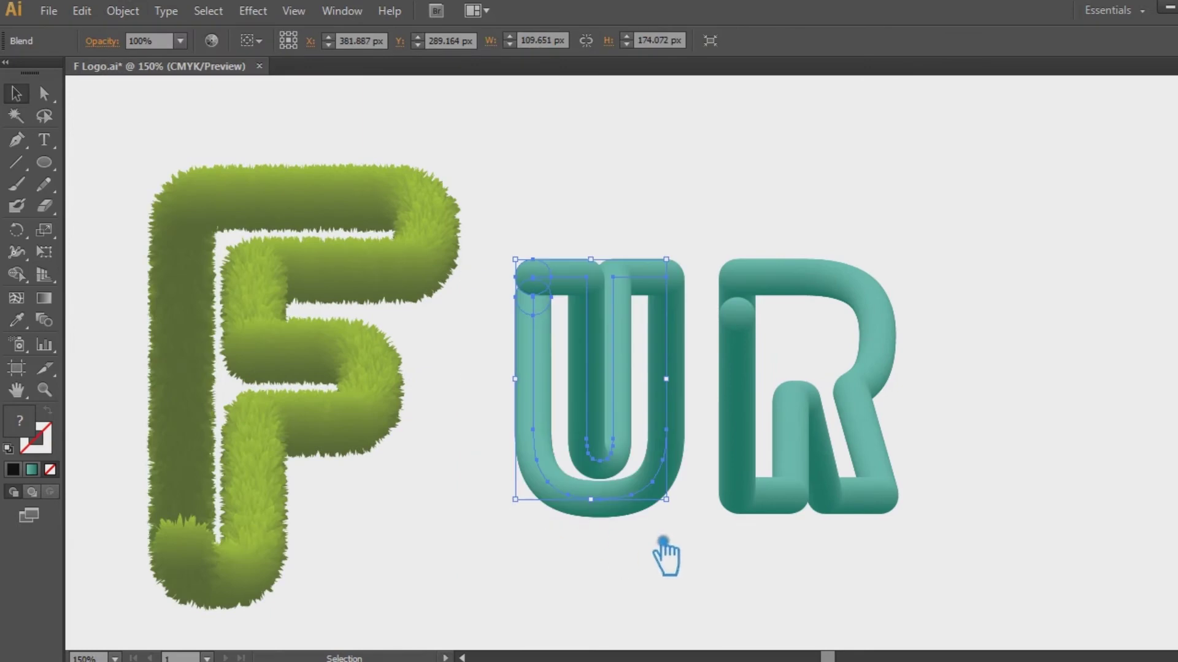
click(1062, 365)
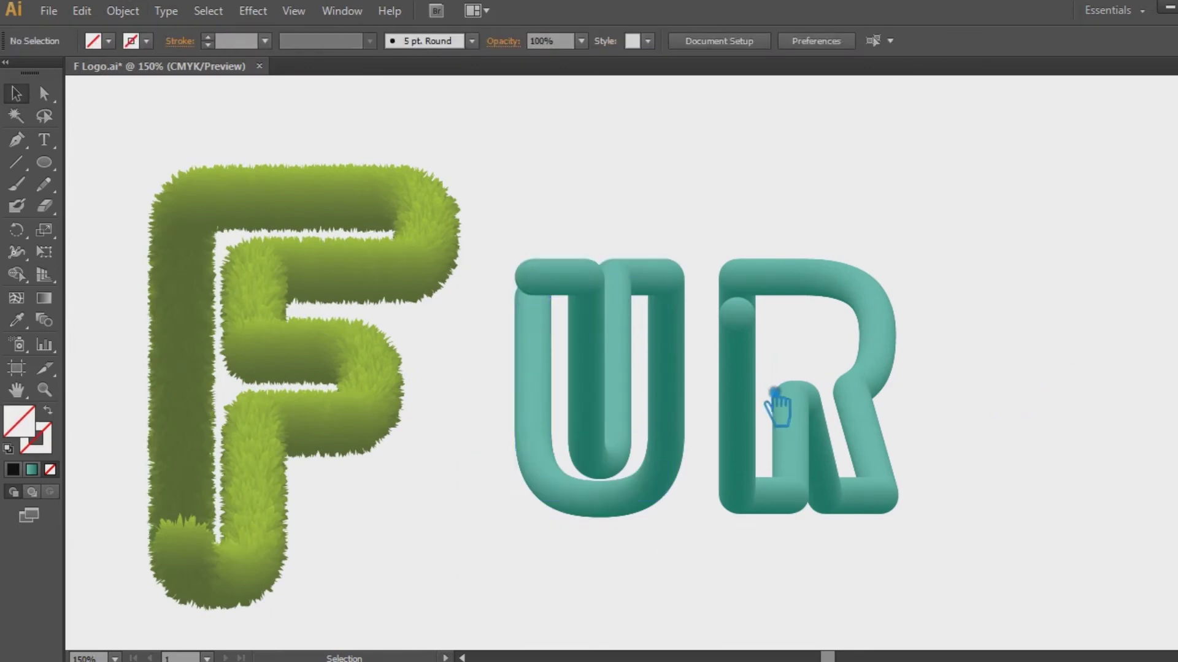
Step: Apply a Roughen effect to the U blend with relative size 14%, detail 61/in and corner points, using the preview
click(689, 399)
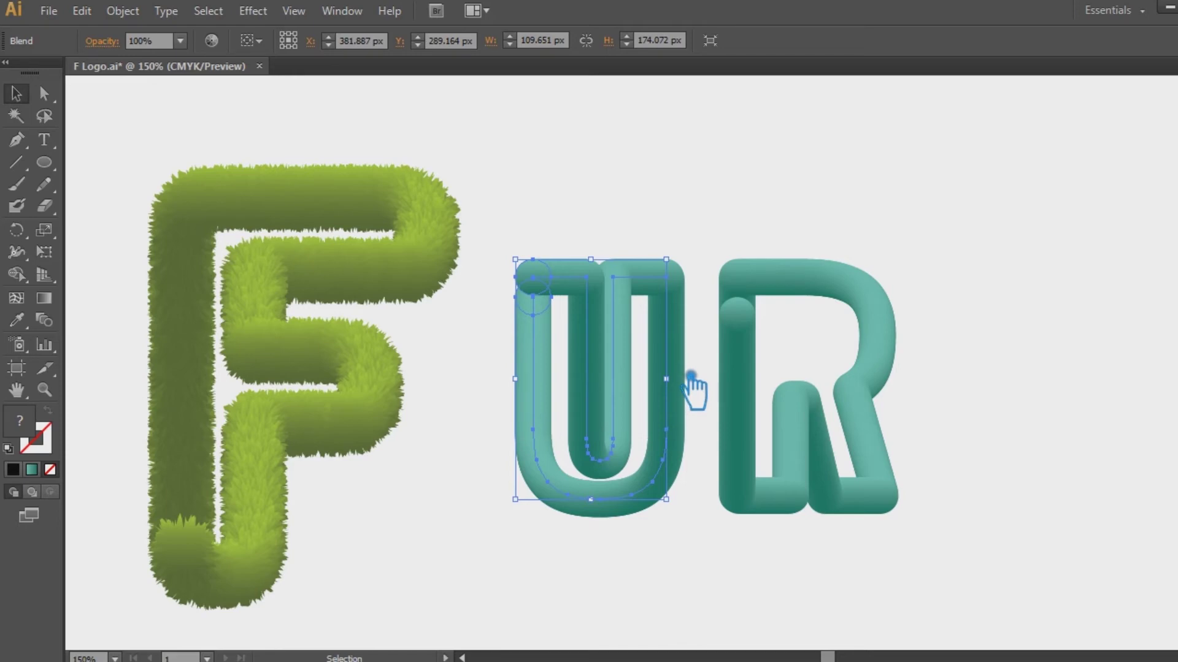
click(269, 18)
mouse_move(315, 160)
click(500, 202)
drag(503, 17, 225, 39)
click(103, 263)
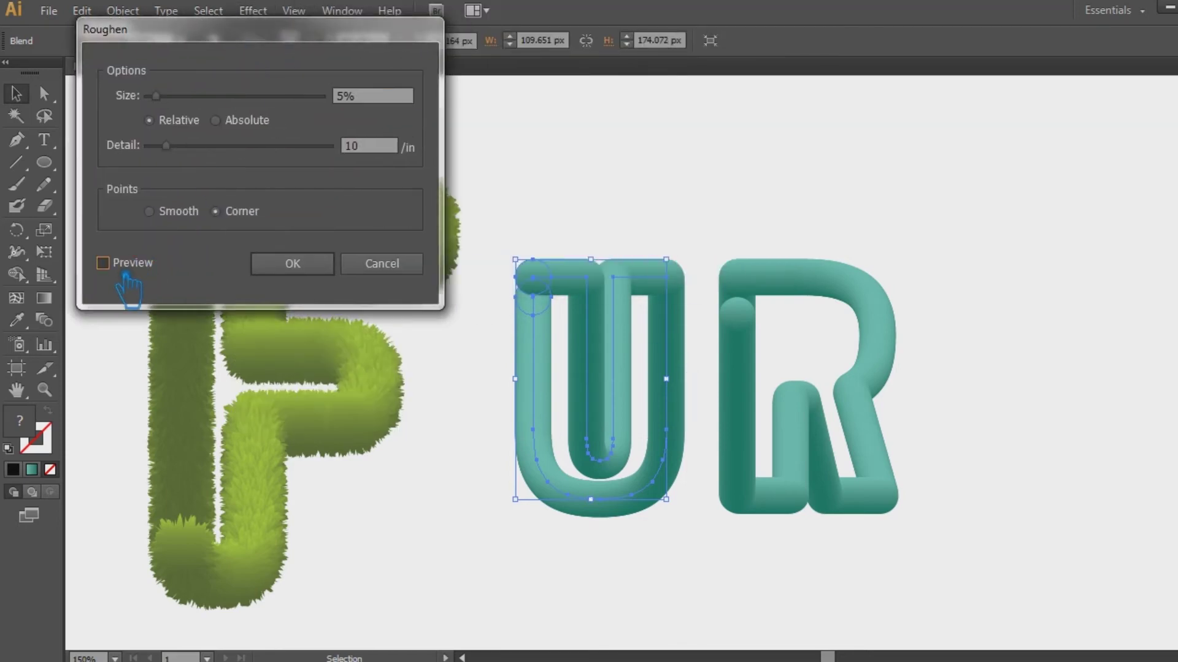
drag(157, 96, 175, 96)
drag(167, 146, 194, 155)
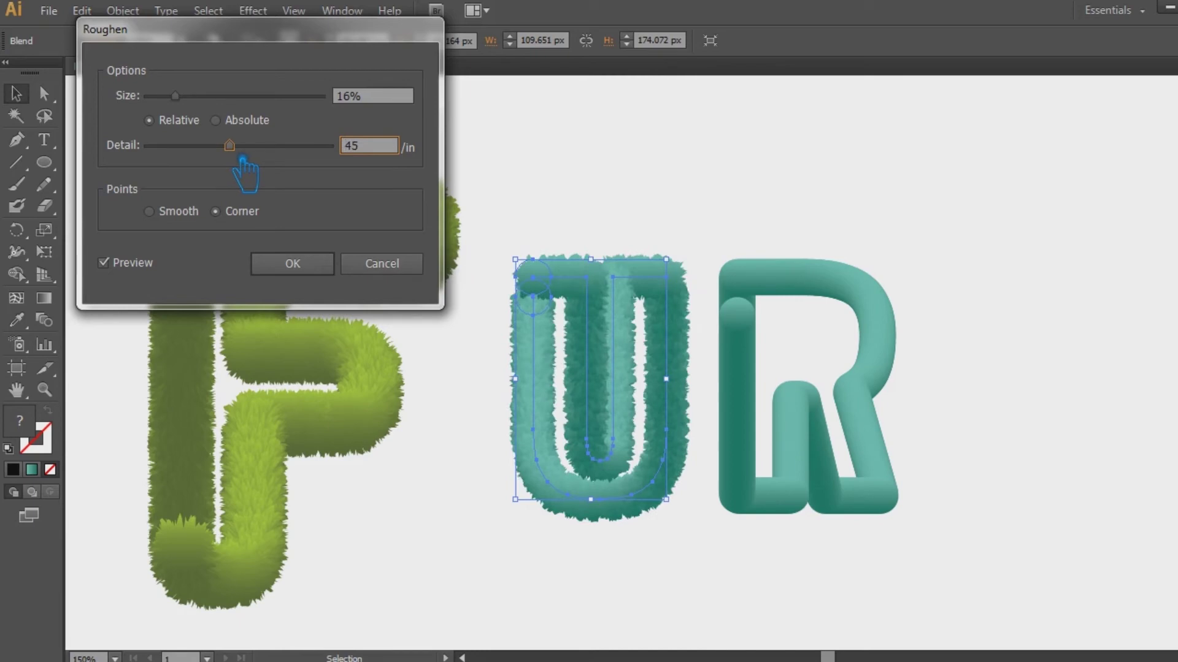
drag(195, 106, 205, 110)
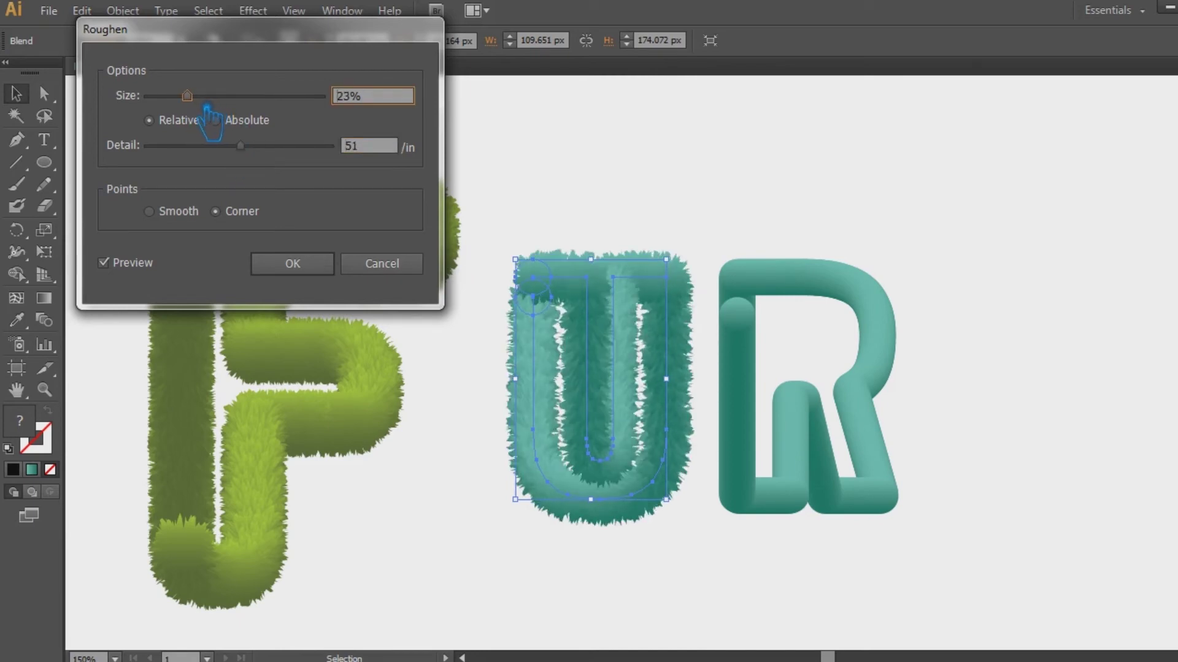
drag(254, 153, 280, 151)
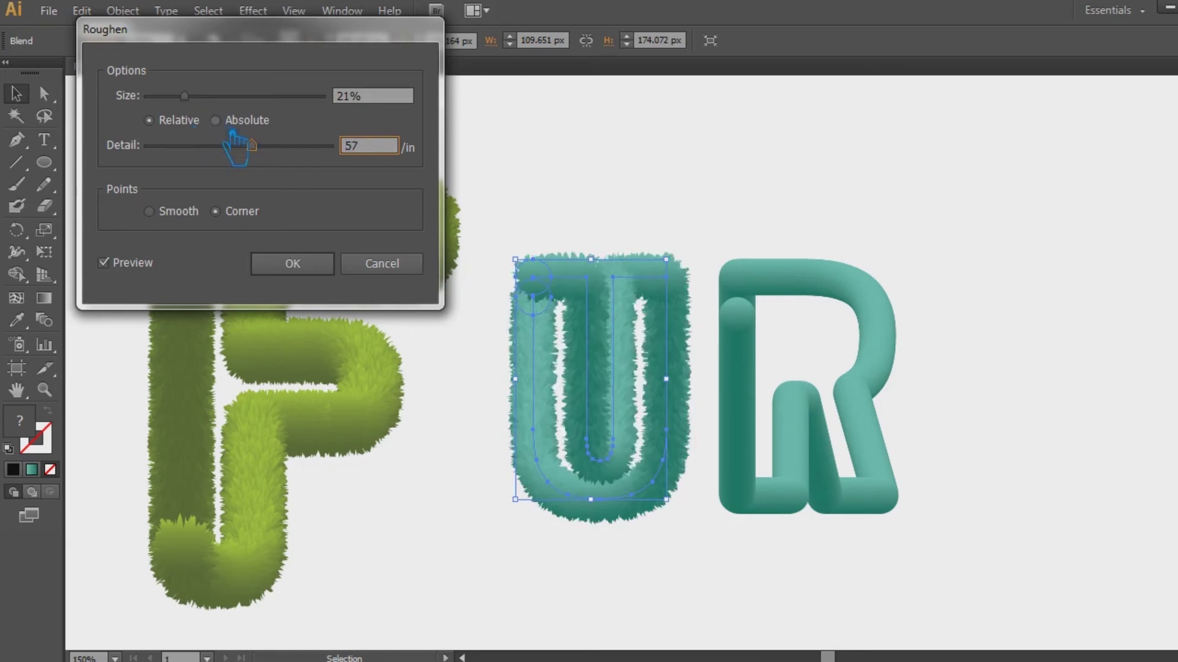
drag(200, 105, 190, 107)
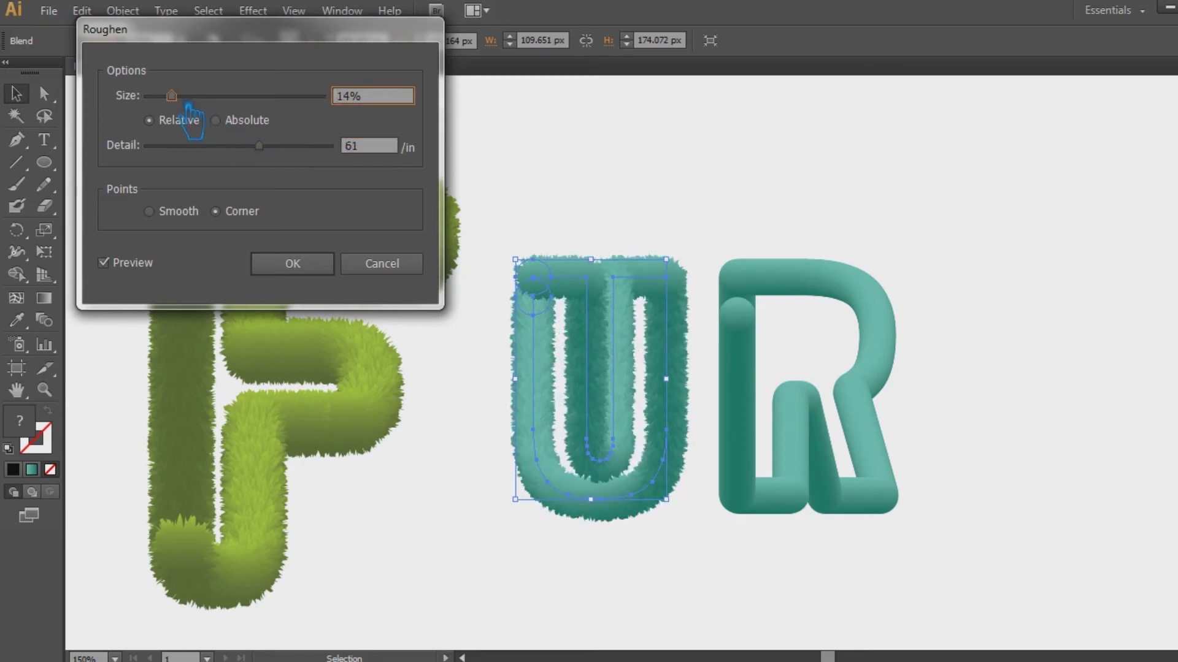
click(335, 258)
Step: Apply a Roughen effect to the R blend with relative size 25%, detail 70/in and corner points, using the preview
click(754, 376)
click(253, 11)
mouse_move(398, 160)
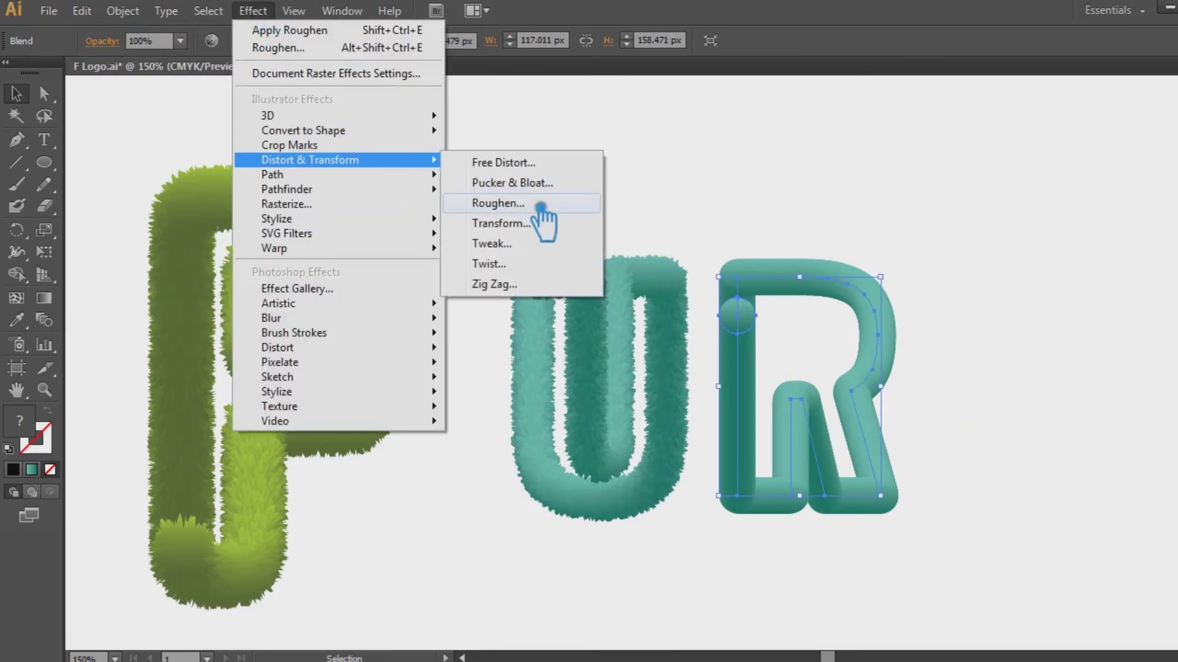
click(537, 202)
click(122, 270)
drag(173, 114, 192, 113)
drag(182, 161, 262, 163)
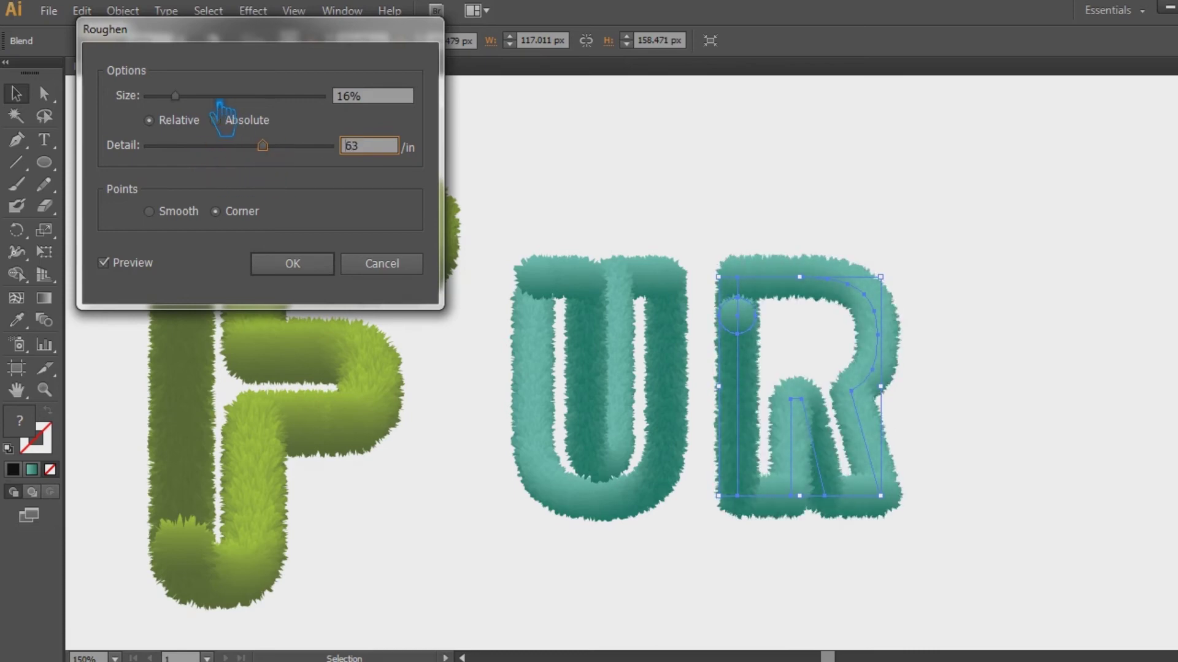
drag(195, 108, 208, 105)
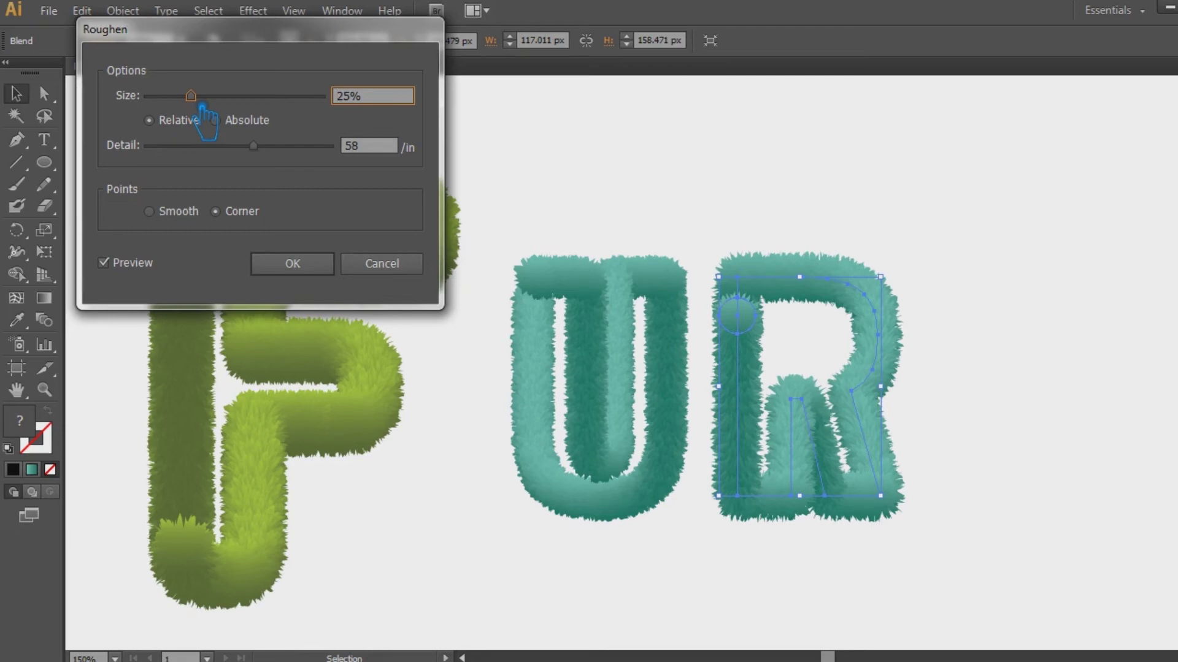
drag(266, 144, 293, 171)
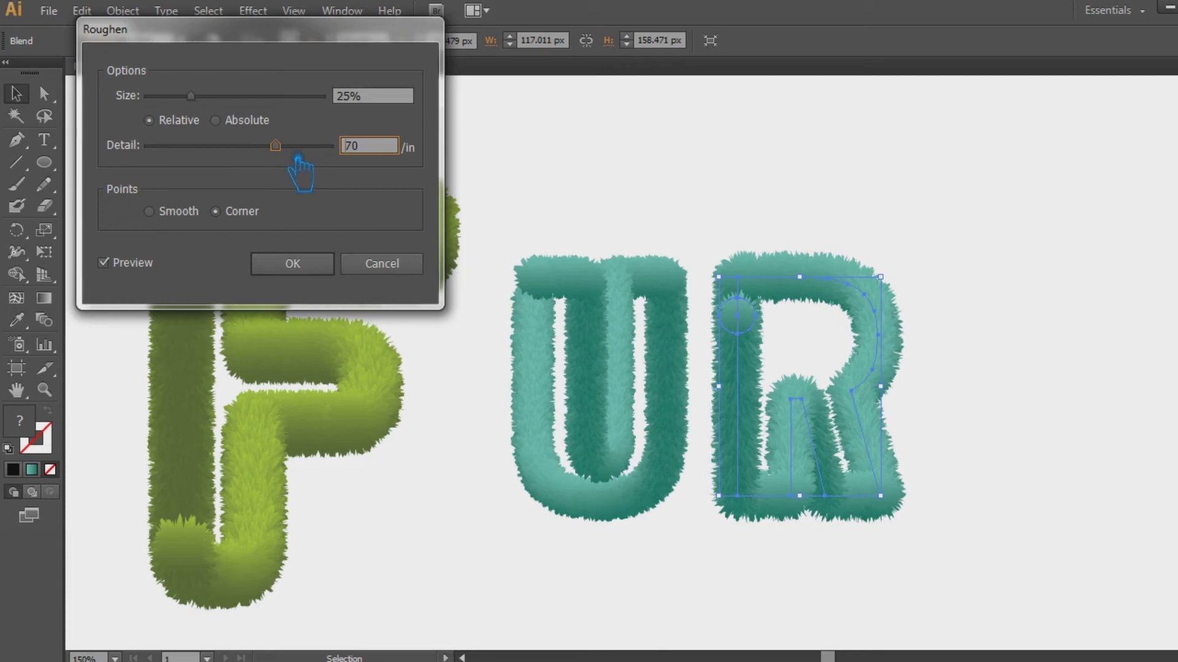
click(387, 97)
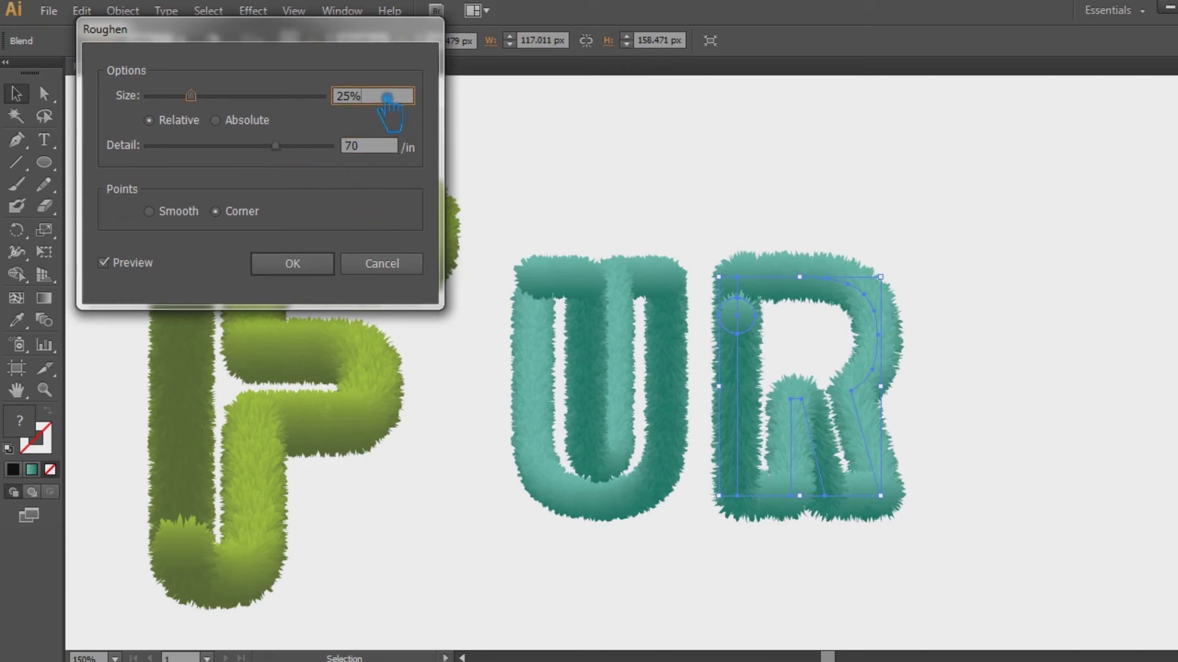
click(336, 258)
Step: Add a second Roughen effect to the U blend and set its size to 14% and detail to 72/in with the preview on
click(608, 361)
click(253, 10)
mouse_move(363, 163)
click(500, 203)
click(699, 372)
drag(174, 107, 223, 114)
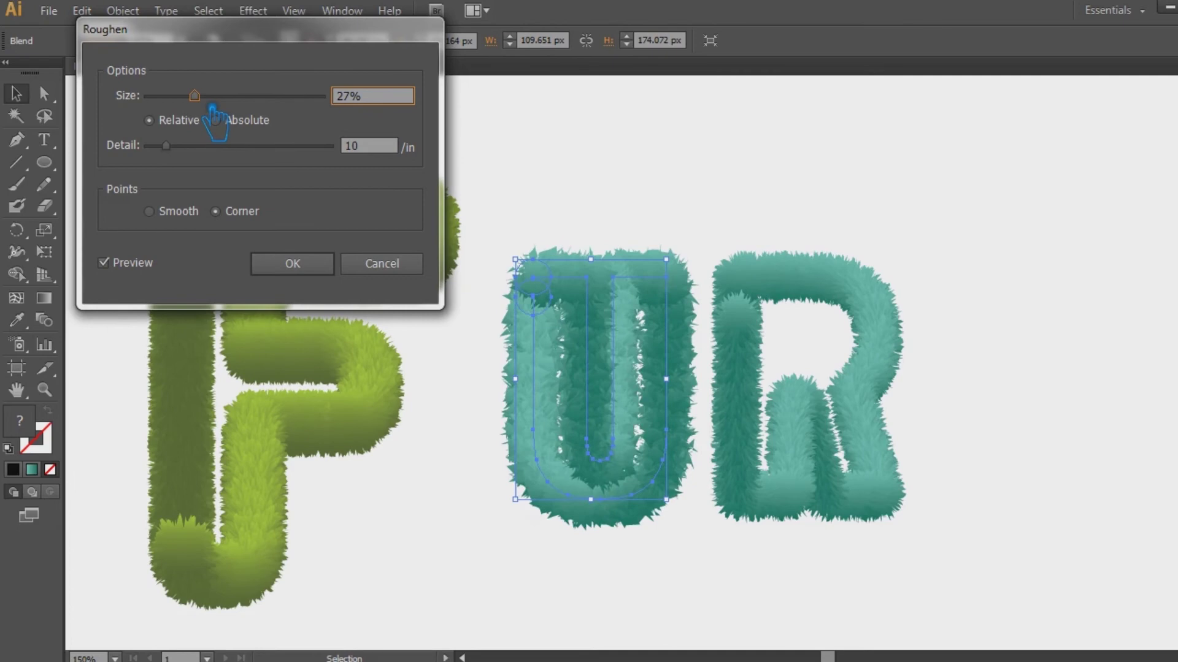
drag(200, 108, 198, 107)
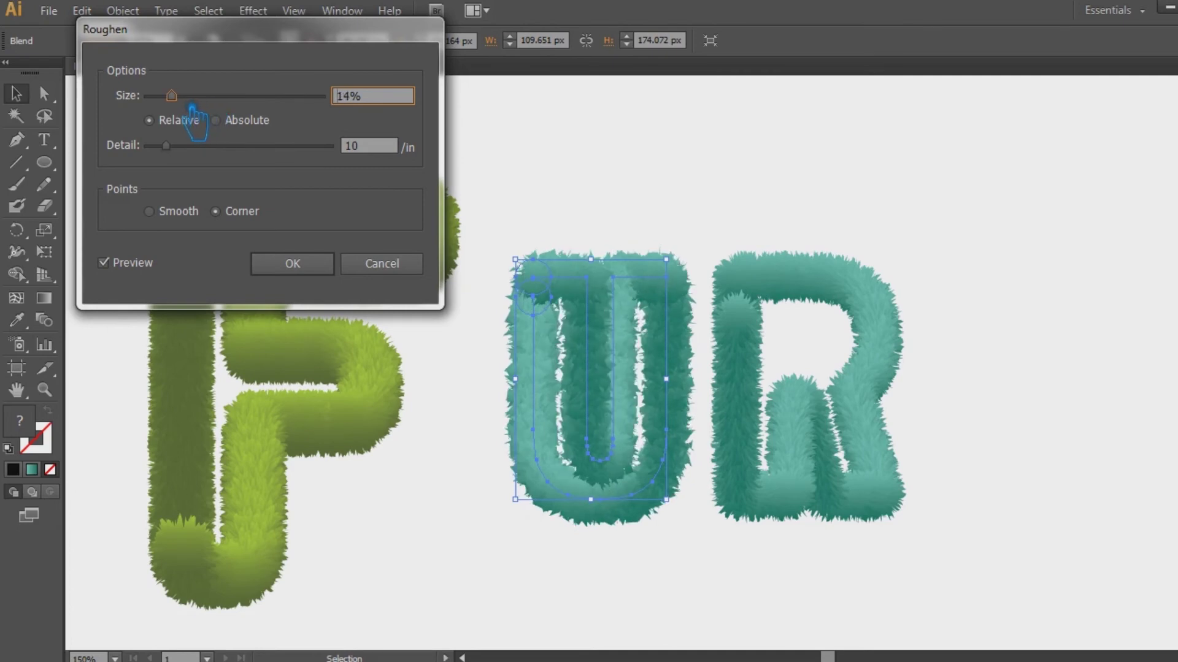
drag(186, 166, 199, 165)
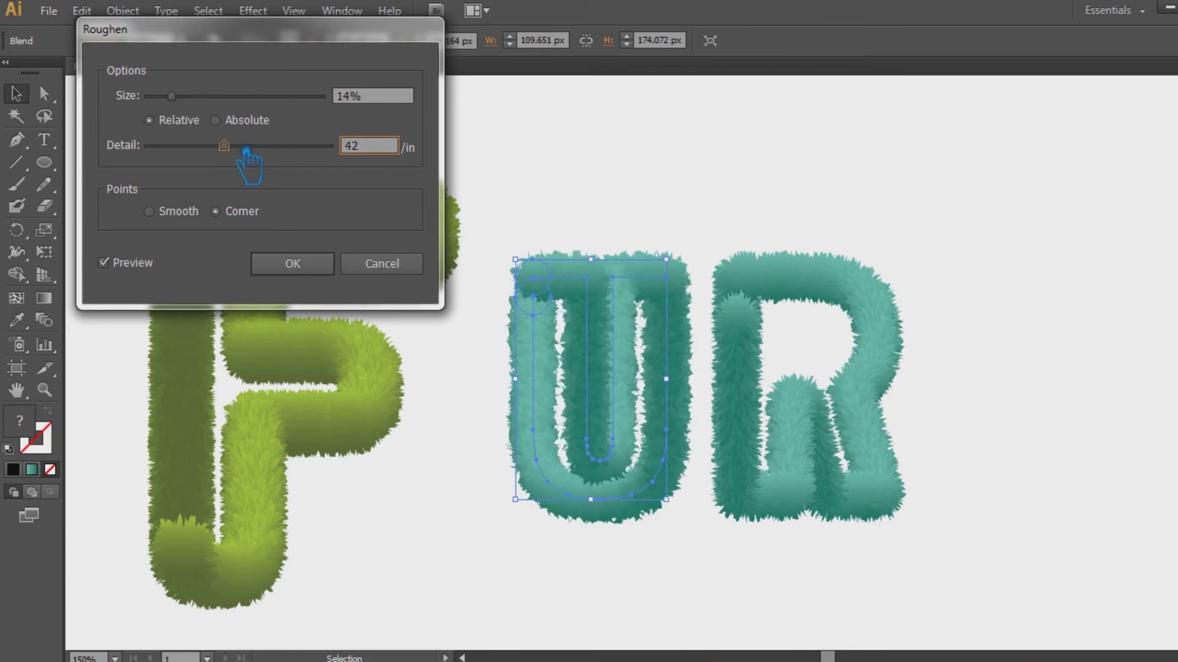
drag(257, 154, 258, 158)
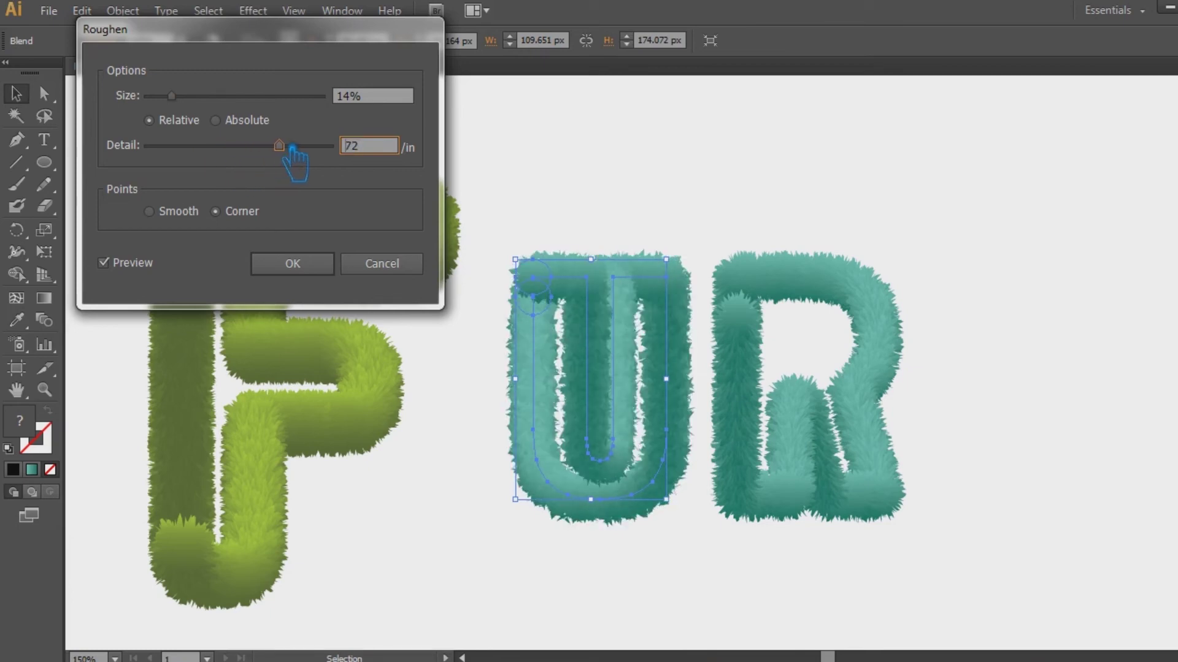
Step: Try the U's second Roughen effect at 25% size with 70/in detail, and at 15% size with 55/in detail
drag(193, 109, 204, 112)
click(372, 150)
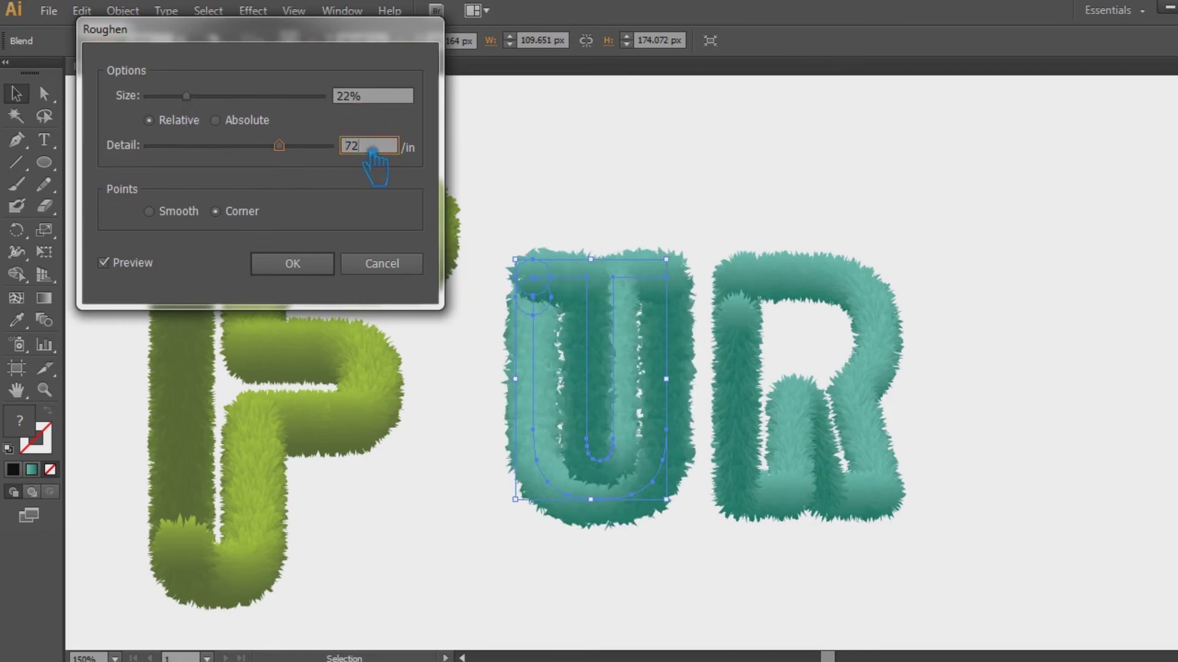
double_click(358, 100)
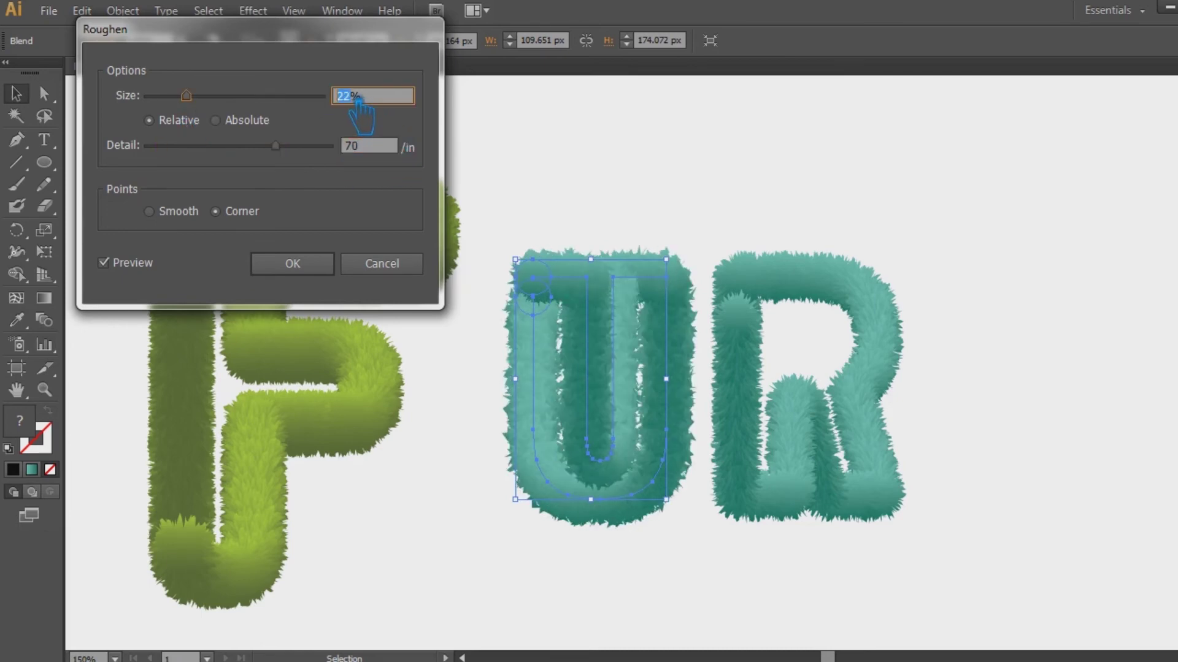
click(388, 146)
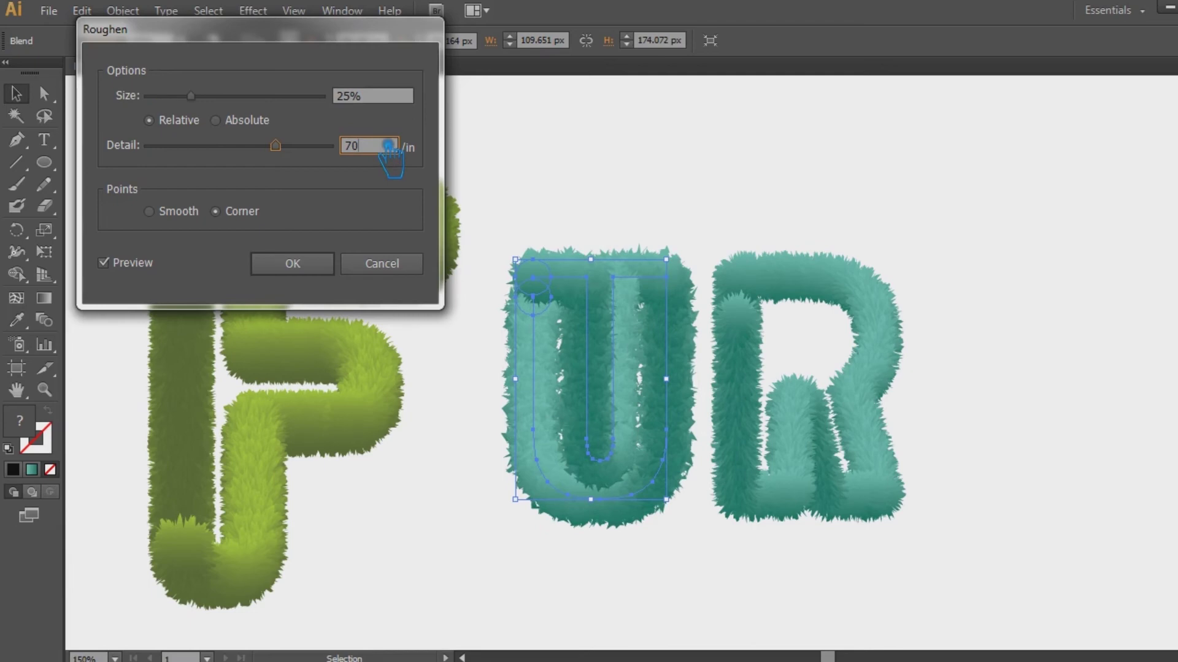
click(336, 97)
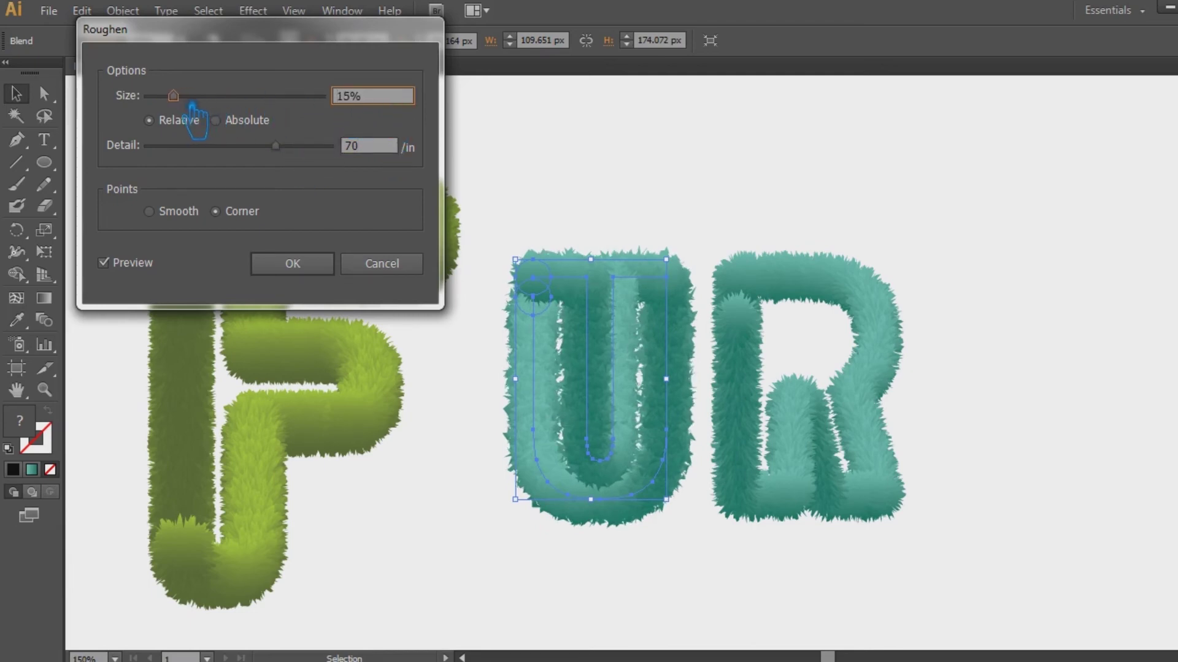
click(374, 151)
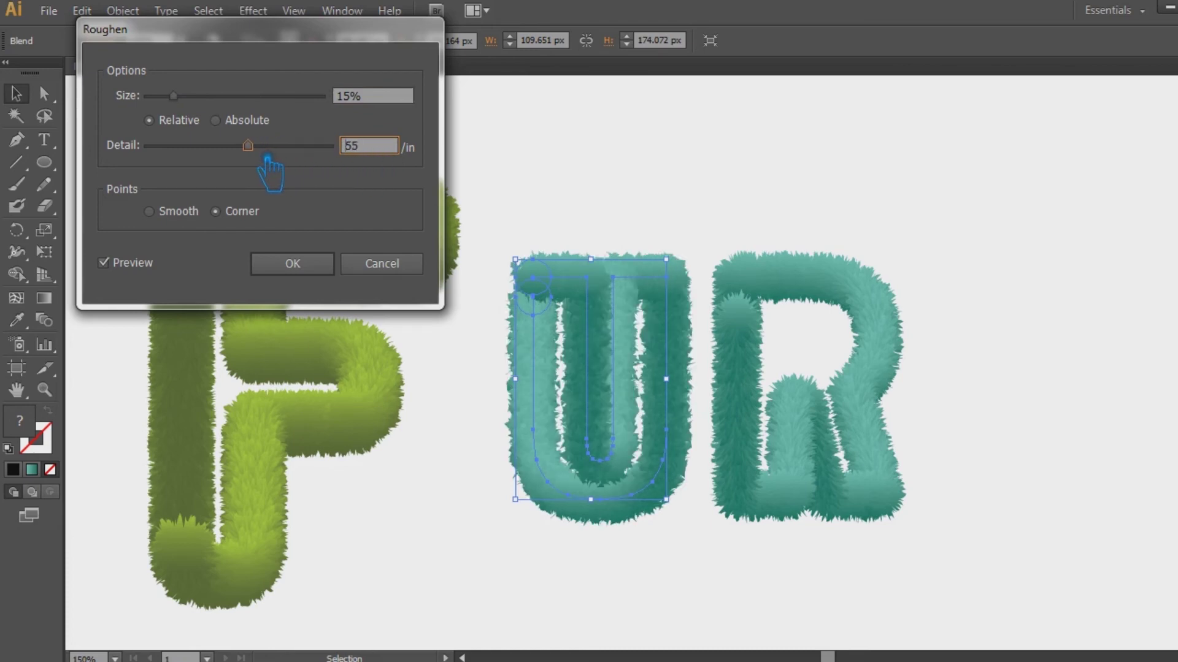
Step: Apply the U's second Roughen effect with size 14%, detail 61/in and smooth points
mouse_move(192, 105)
mouse_down()
mouse_move(213, 110)
mouse_move(195, 108)
mouse_up()
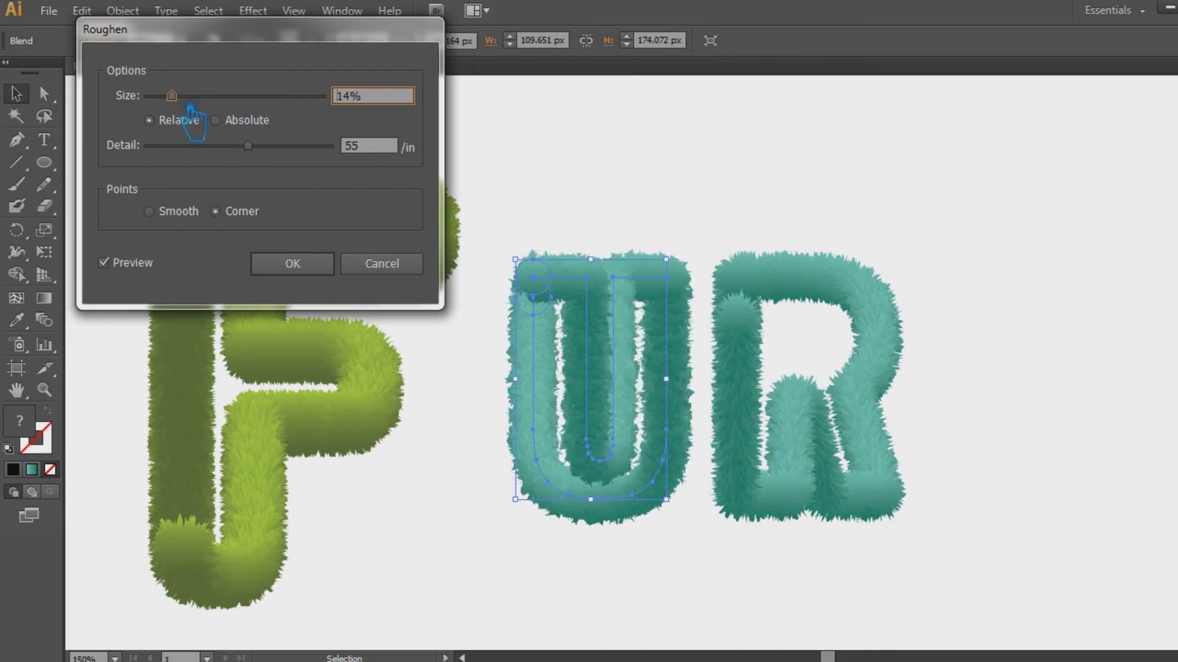
click(270, 152)
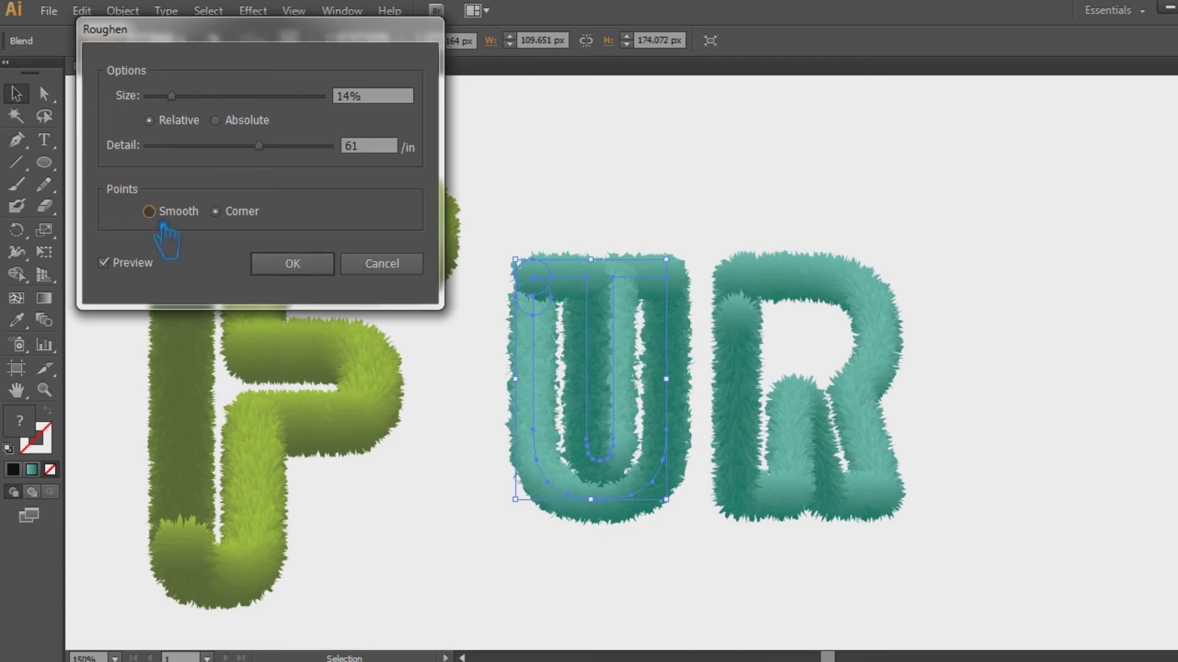
click(149, 211)
click(313, 264)
Step: Move the furry U down close to the F's lower right side and the furry R right beside the U
click(709, 544)
scroll(607, 399, down, 2)
drag(607, 399, 520, 518)
click(721, 570)
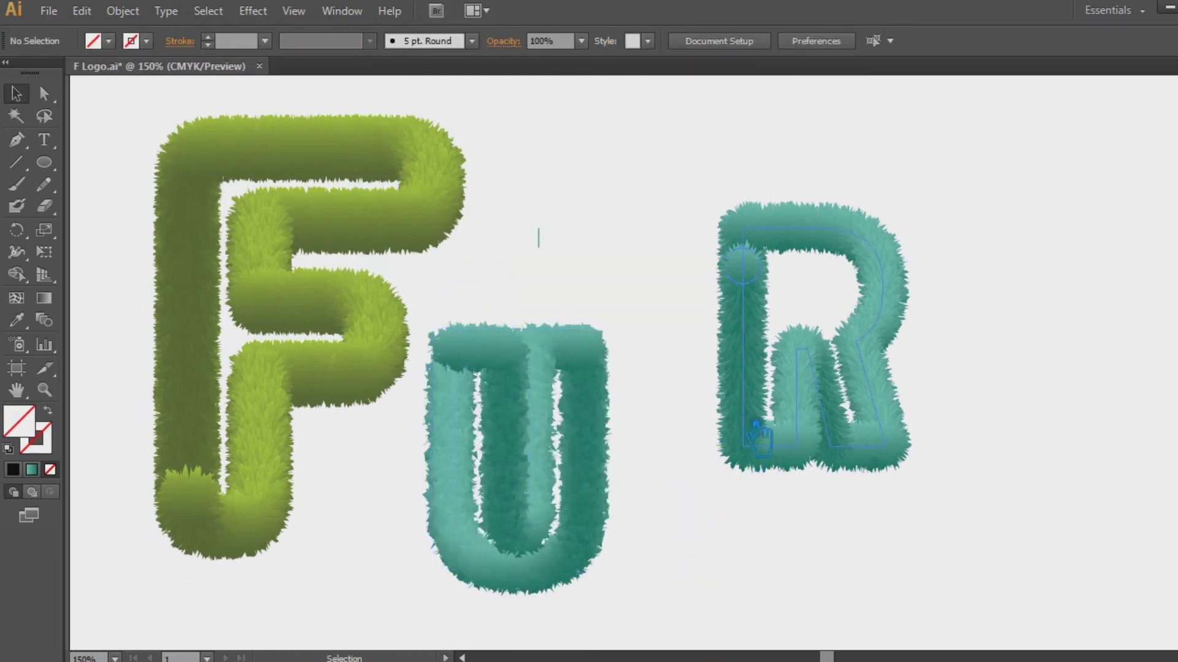
drag(756, 423, 668, 535)
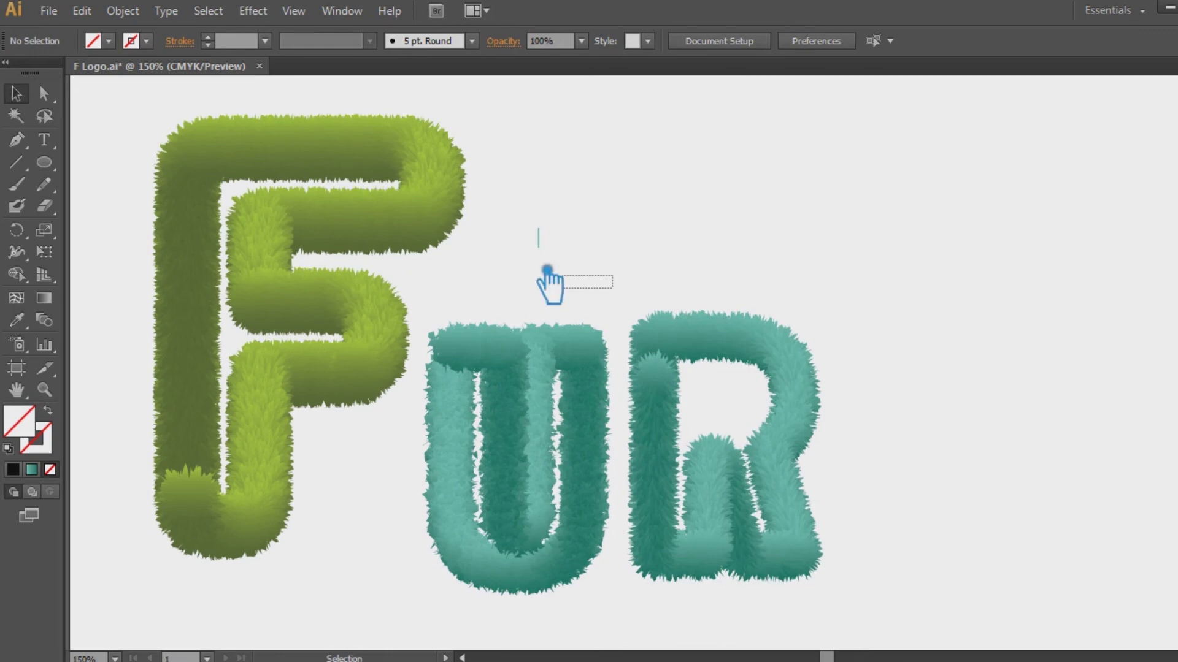
Step: Remove the stray short line above the U and align the furry U and R by their bottom edges
click(635, 248)
drag(976, 560, 423, 362)
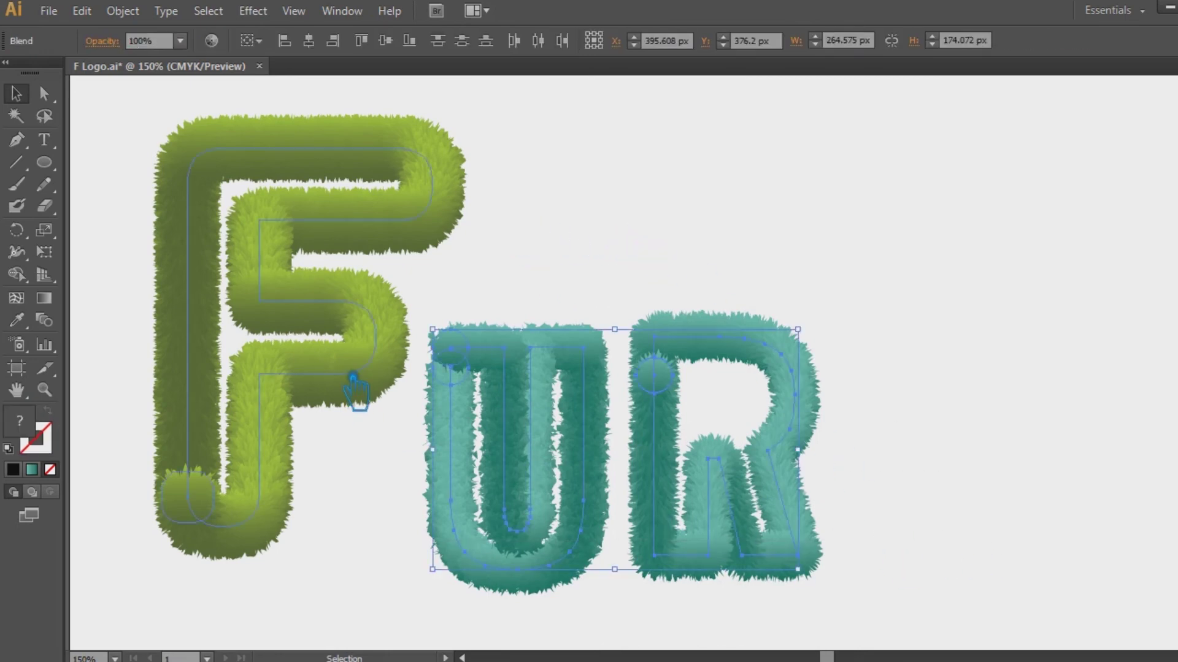
click(409, 40)
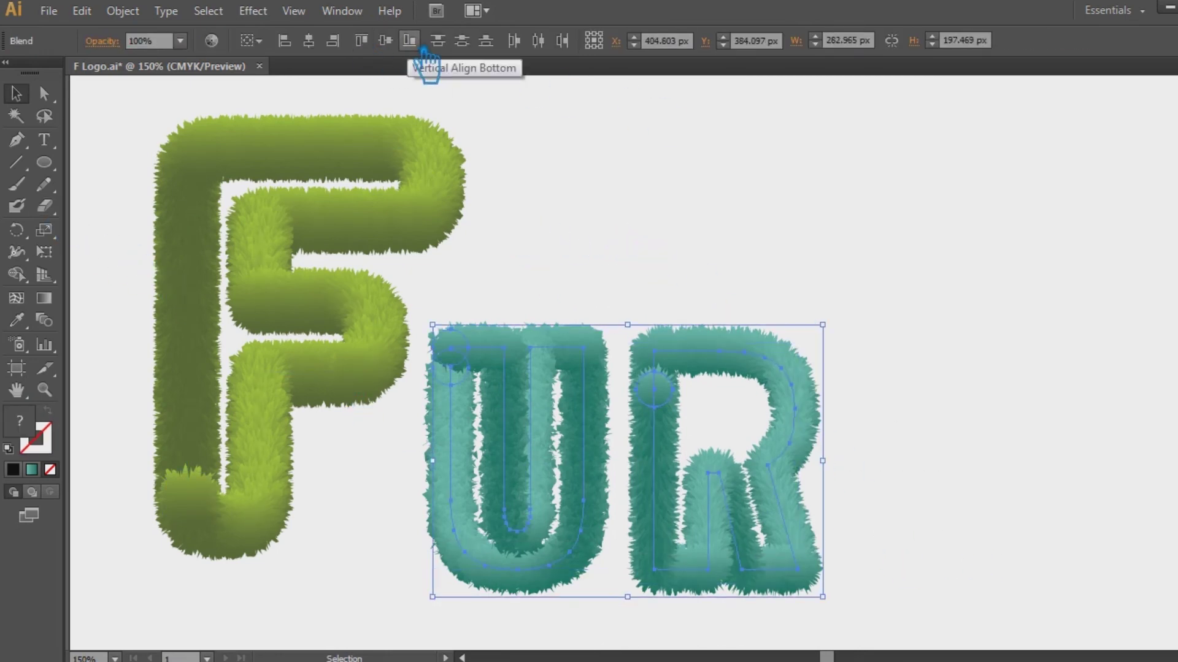
Step: Add the furry F to the selected U and R and align all three letters by their bottom edges
shift+click(192, 276)
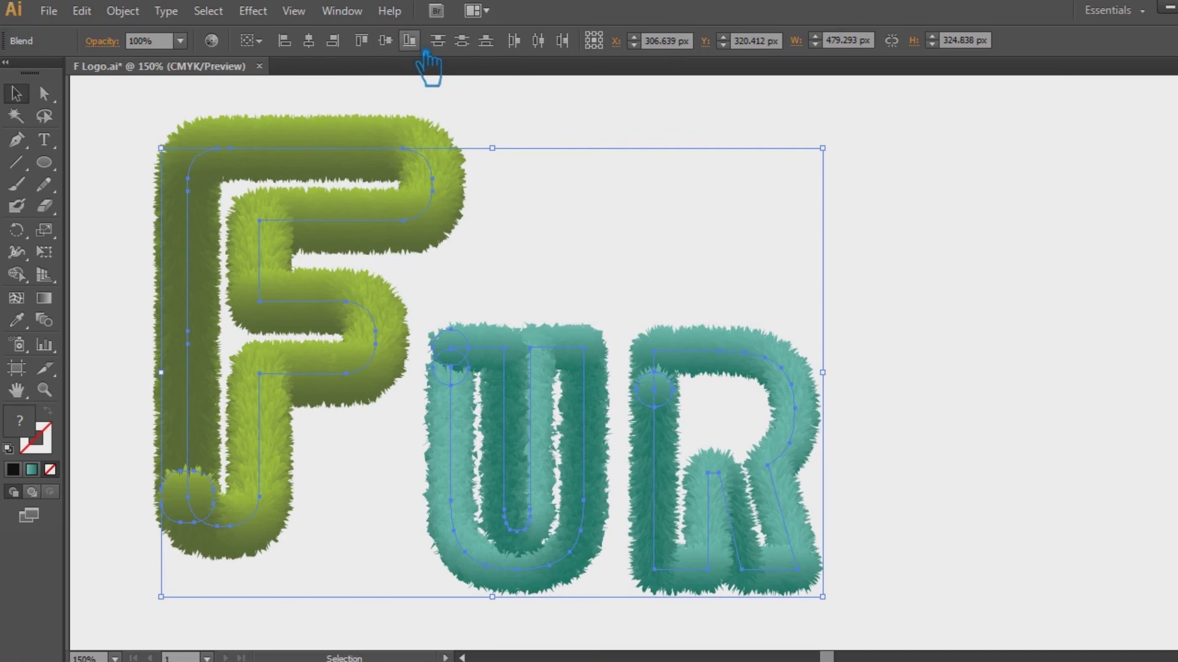
click(409, 40)
click(938, 304)
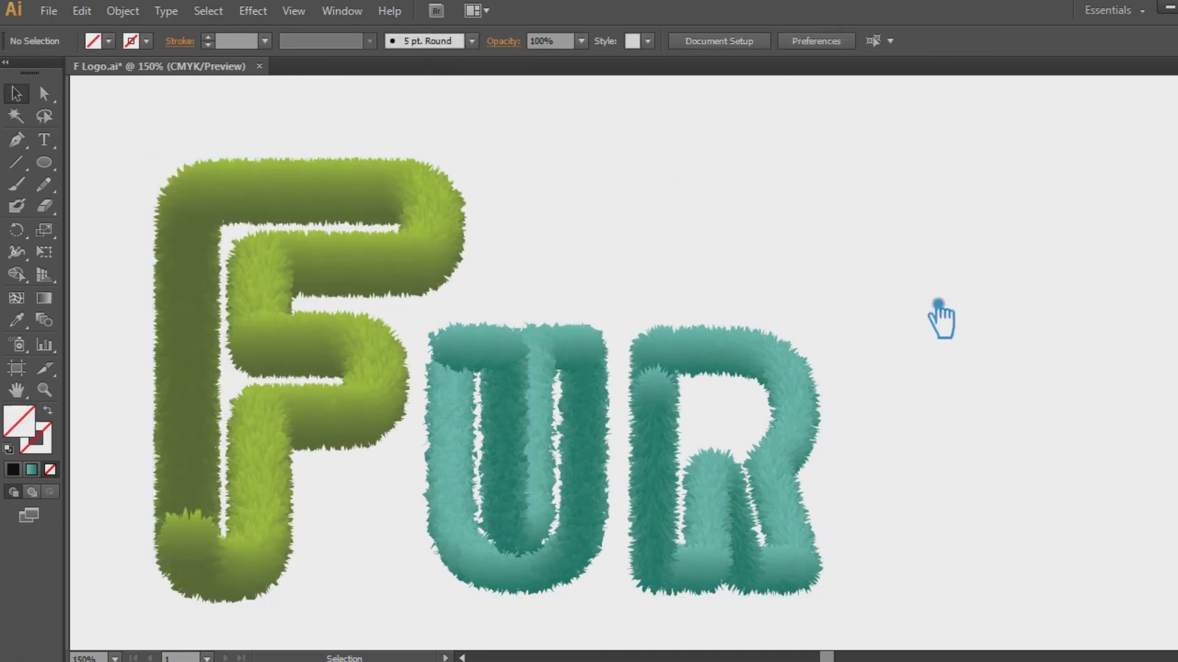
Step: Nudge the furry U and R away from the F and widen the gap between the U and the R
drag(864, 401, 548, 361)
key(Right)
key(Right)
key(shift+Right)
key(shift+Right)
key(shift+Right)
click(962, 381)
click(788, 367)
drag(794, 367, 800, 366)
click(487, 408)
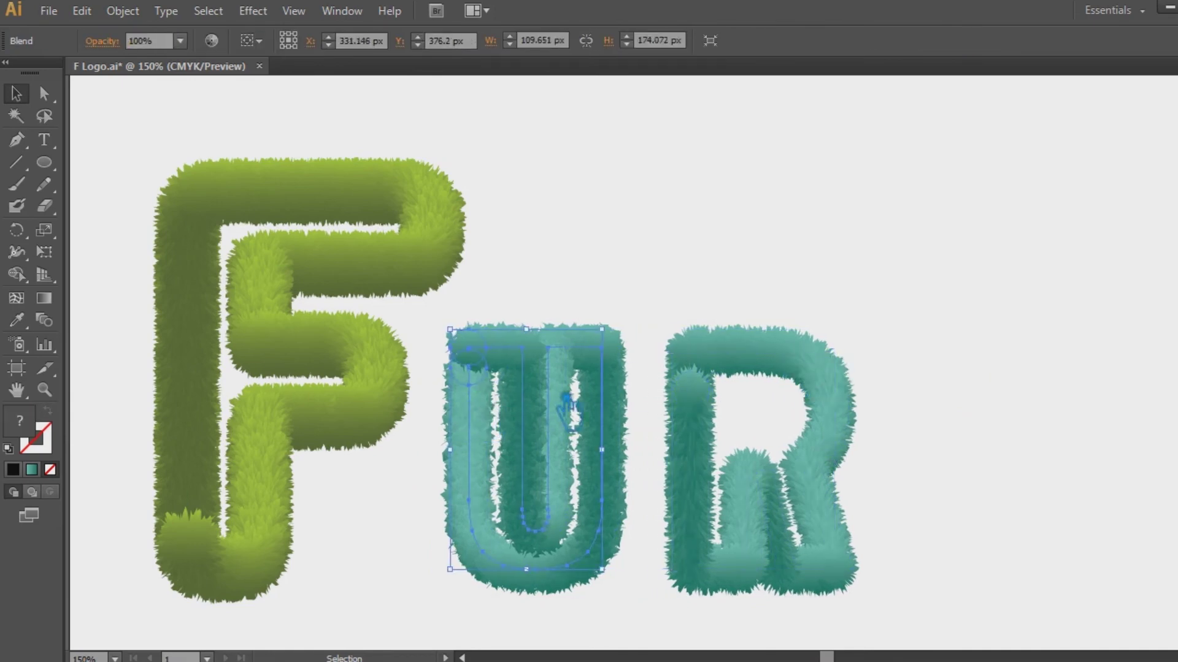
click(986, 441)
Step: Scale all three furry letters down together to about 375 × 237 px, and shrink them slightly once more
drag(985, 442, 929, 468)
key(ctrl+a)
drag(780, 136, 852, 360)
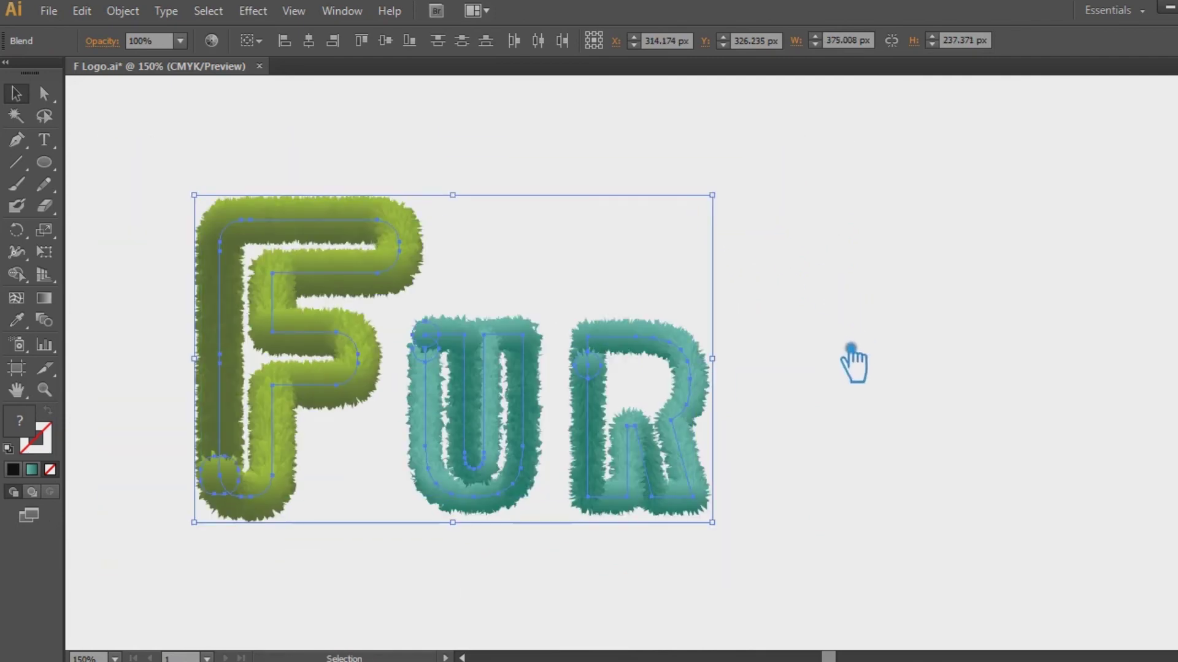
click(839, 340)
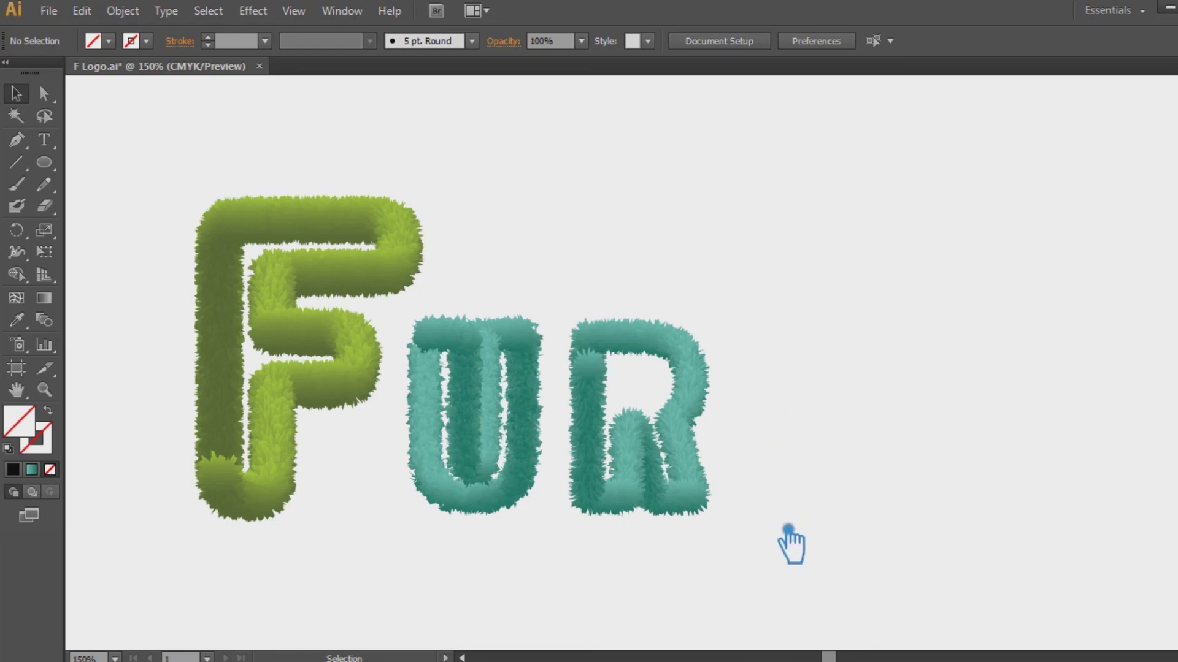
drag(789, 539, 166, 237)
drag(712, 195, 699, 212)
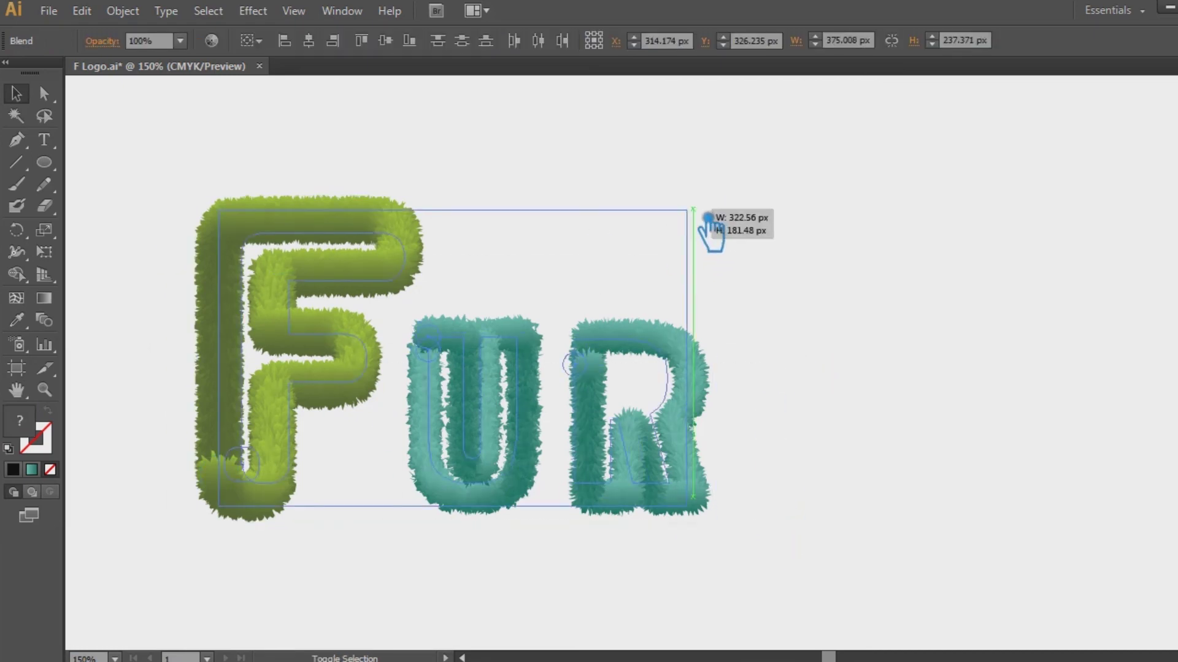
click(855, 252)
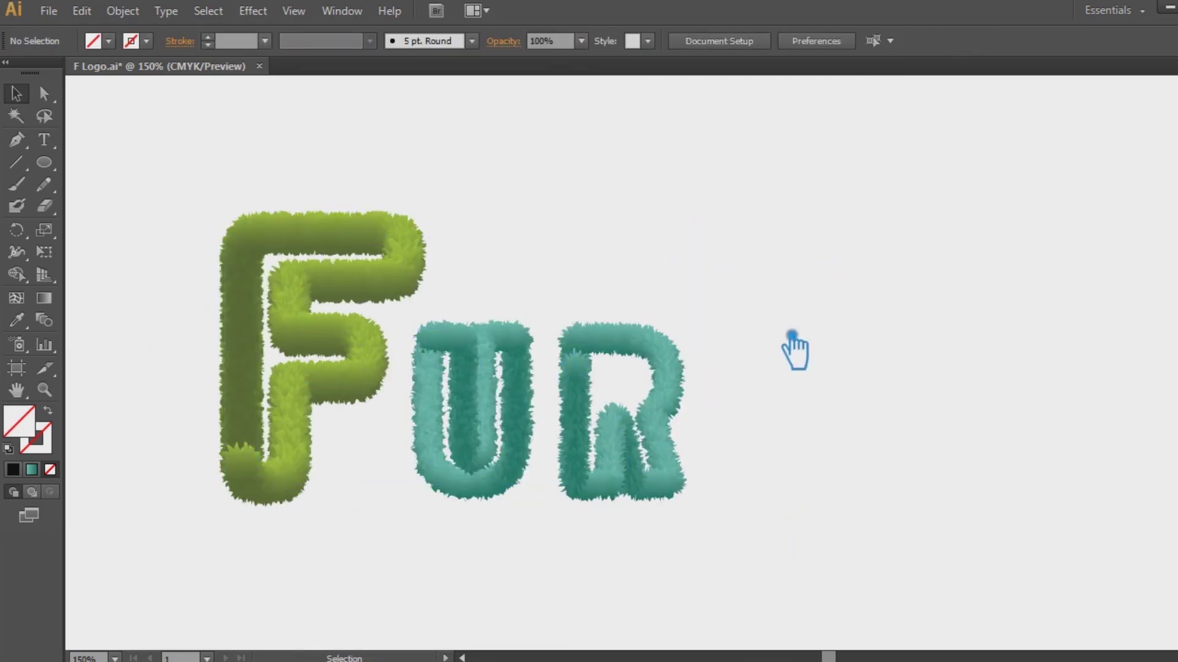
Step: Move the furry U and R slightly closer to the F and group all three letters
drag(421, 336, 411, 338)
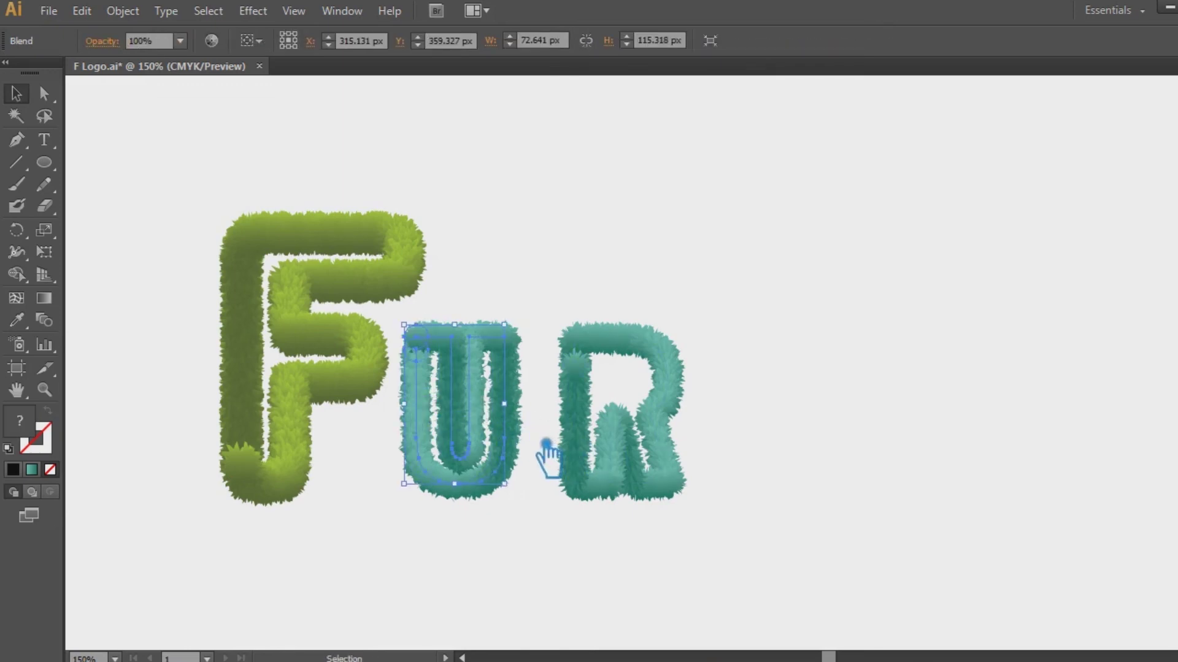
click(552, 544)
drag(604, 414, 593, 416)
drag(762, 526, 195, 210)
key(ctrl+g)
click(745, 291)
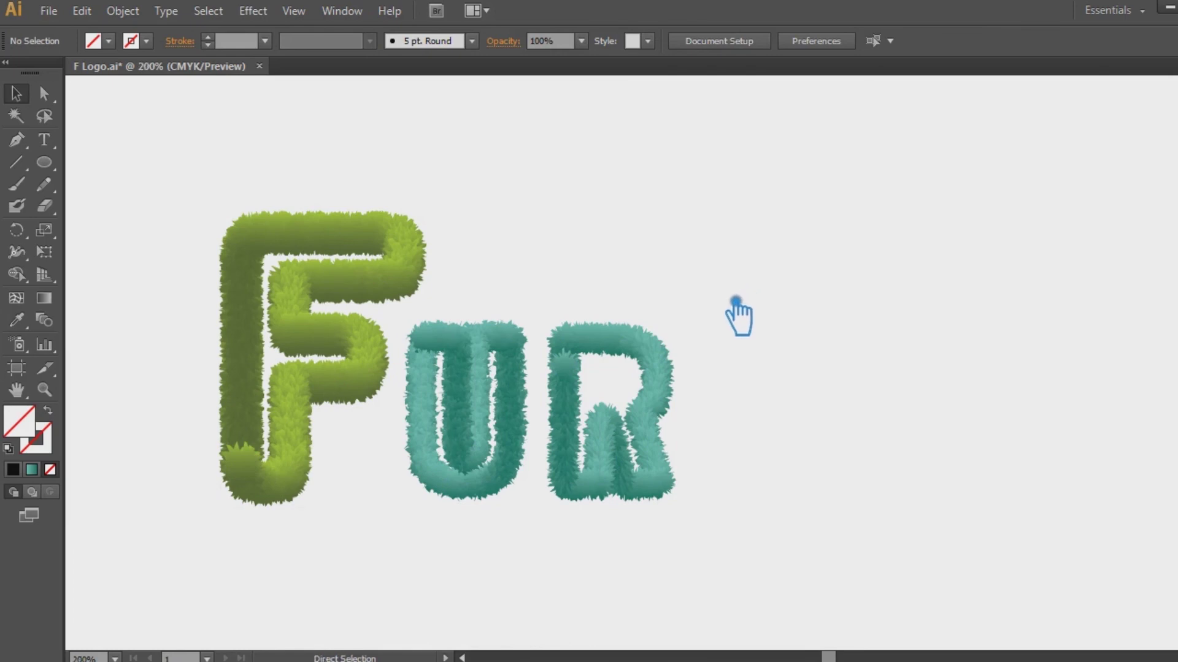
Step: Undo the last three changes, including the grouping of the letters
scroll(738, 315, up, 2)
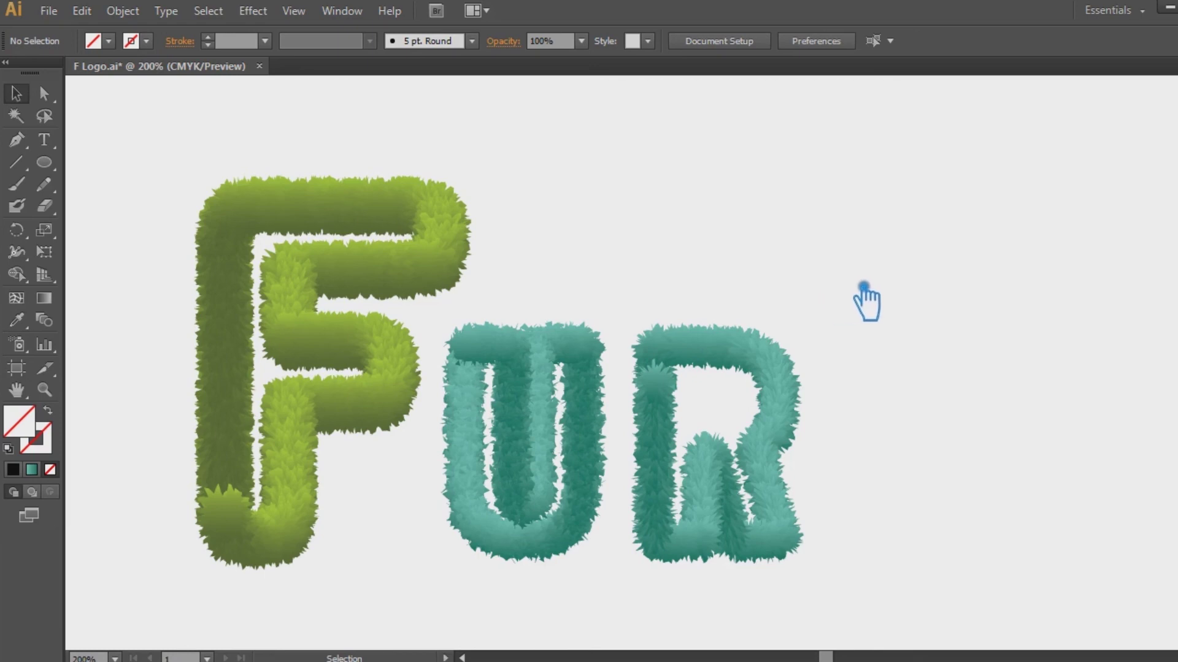
key(ctrl+z)
key(ctrl+z)
key(ctrl+z)
Step: Enlarge the furry U and R together to about 271 × 182 px and move them down and away from the F
drag(798, 334, 925, 228)
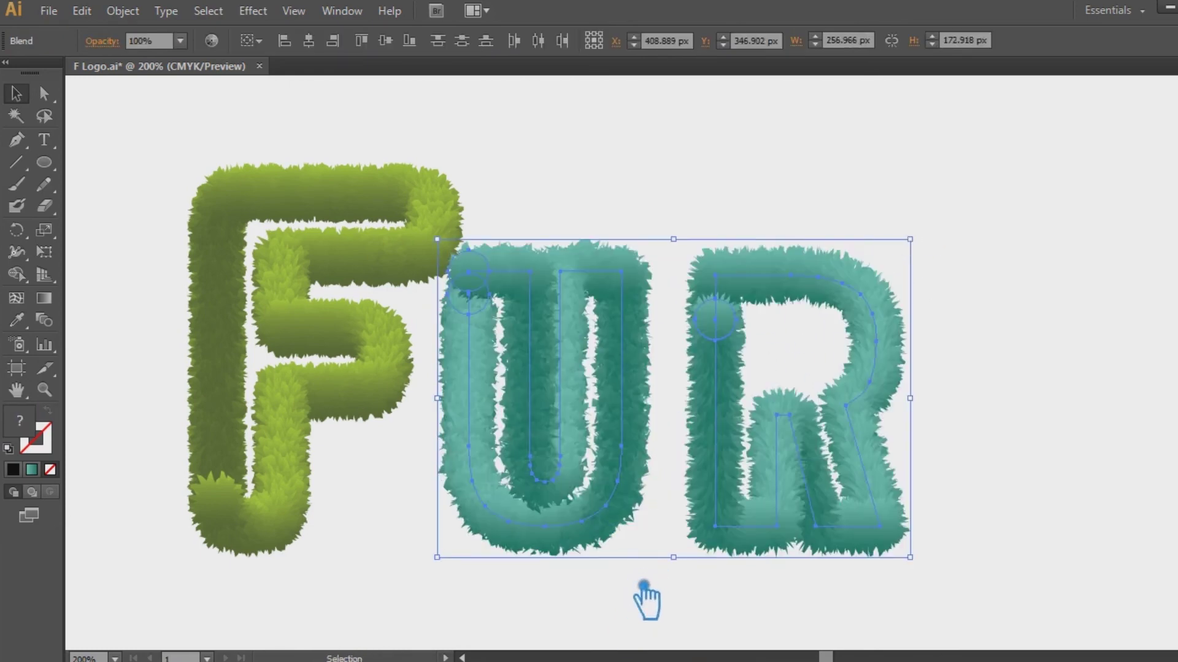
drag(914, 264, 935, 250)
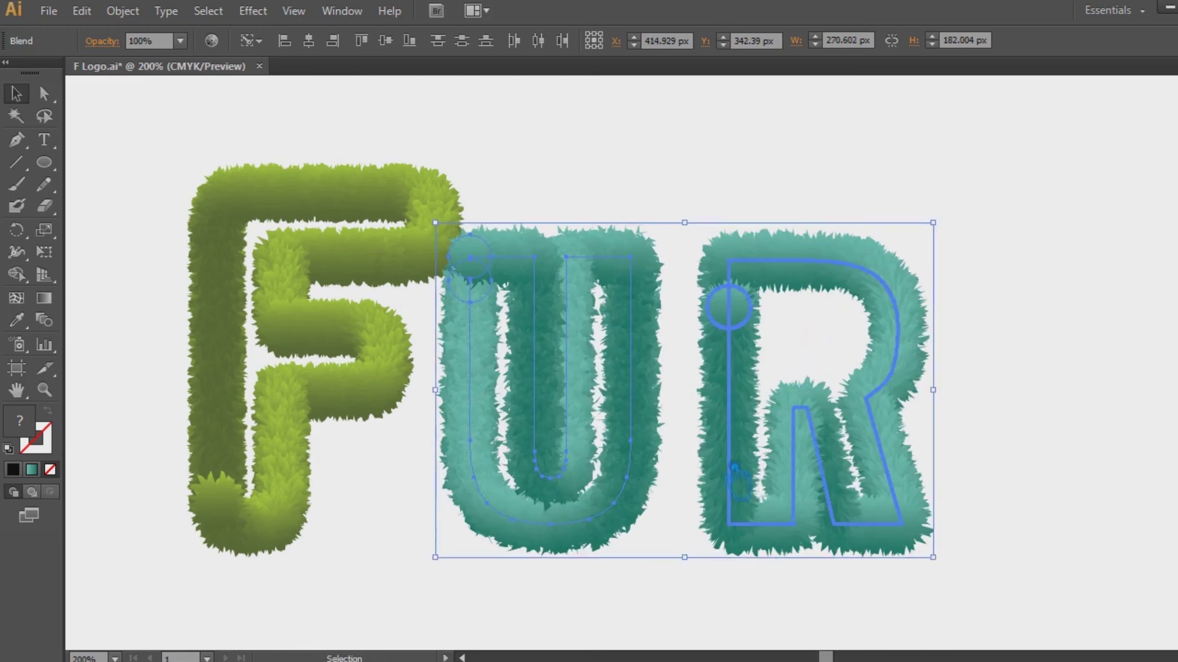
drag(652, 480, 689, 526)
click(933, 618)
Step: Adjust the spacing of the furry U and R beside the F and align all three letters by their bottom edges
drag(825, 543, 855, 561)
click(1060, 587)
drag(625, 482, 594, 480)
click(1039, 473)
drag(561, 430, 585, 430)
click(1049, 454)
drag(767, 429, 746, 423)
key(ctrl+a)
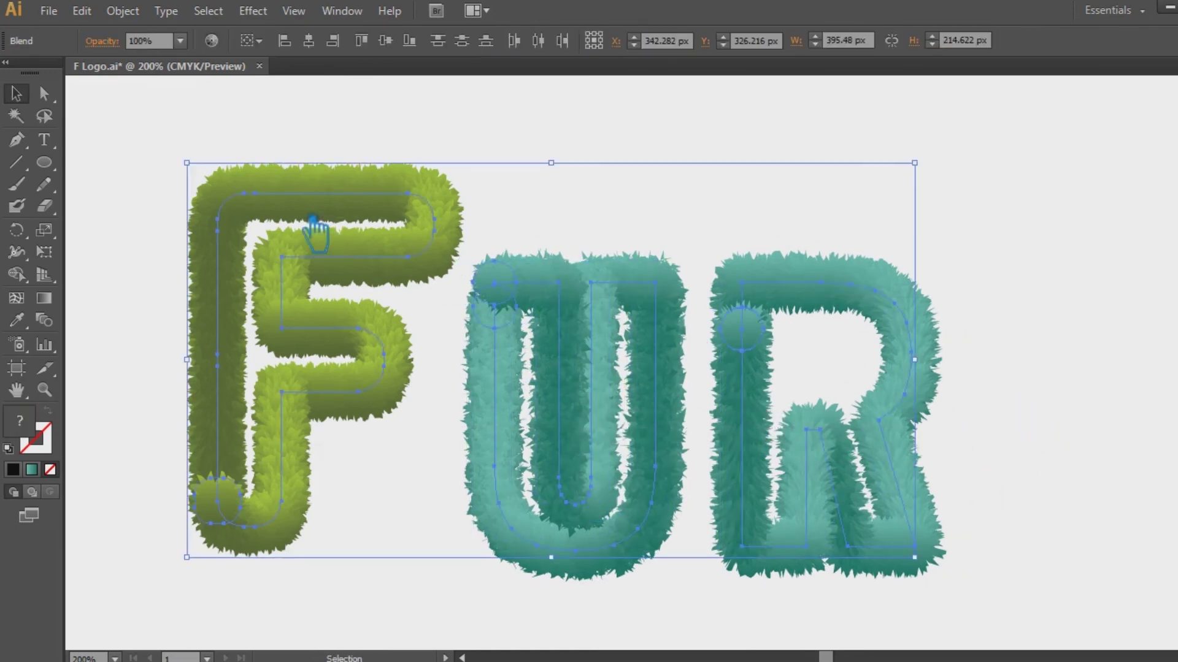
click(423, 49)
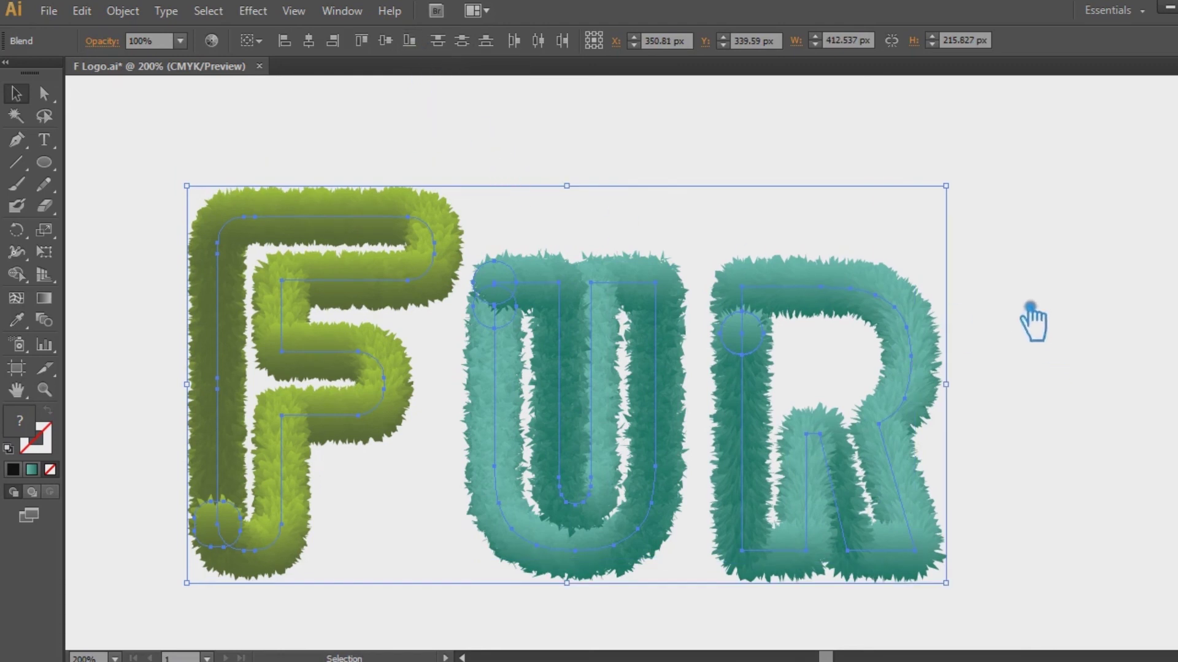